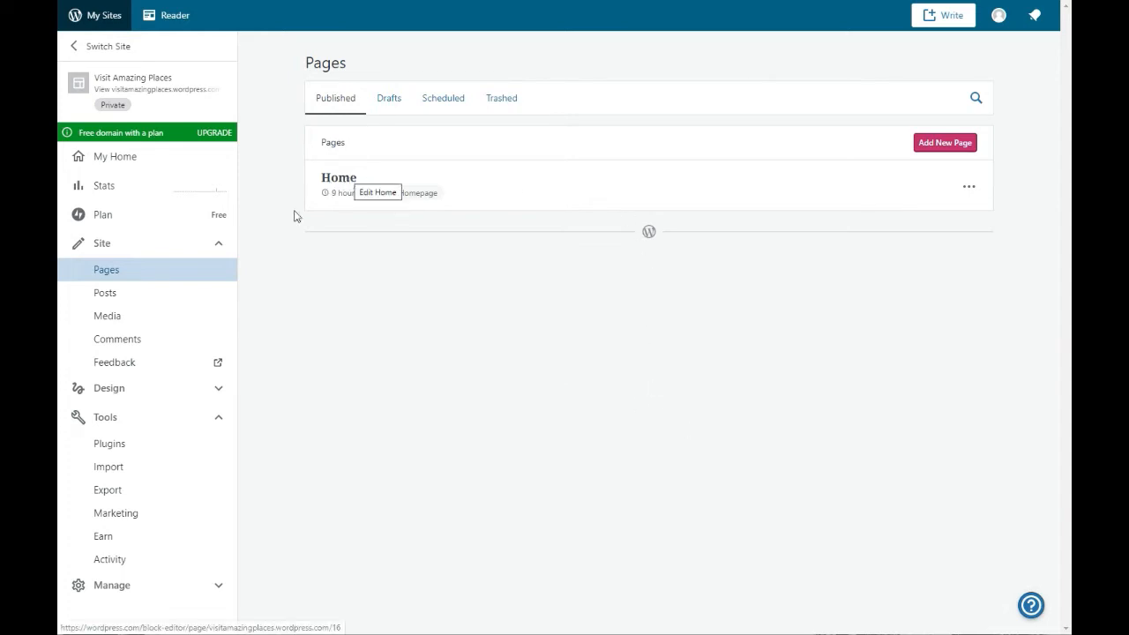
Step: Open the published Home page in the block editor, look over its content, and place the cursor in the page title
{"action": "left_click", "coordinate": [224, 243]}
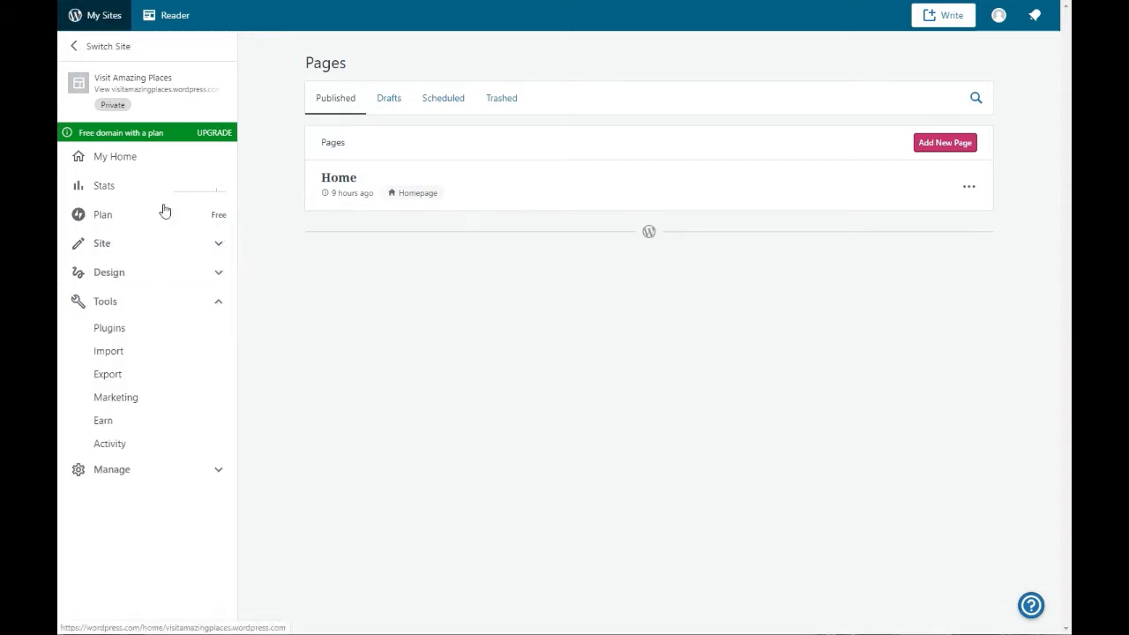
{"action": "left_click", "coordinate": [167, 246]}
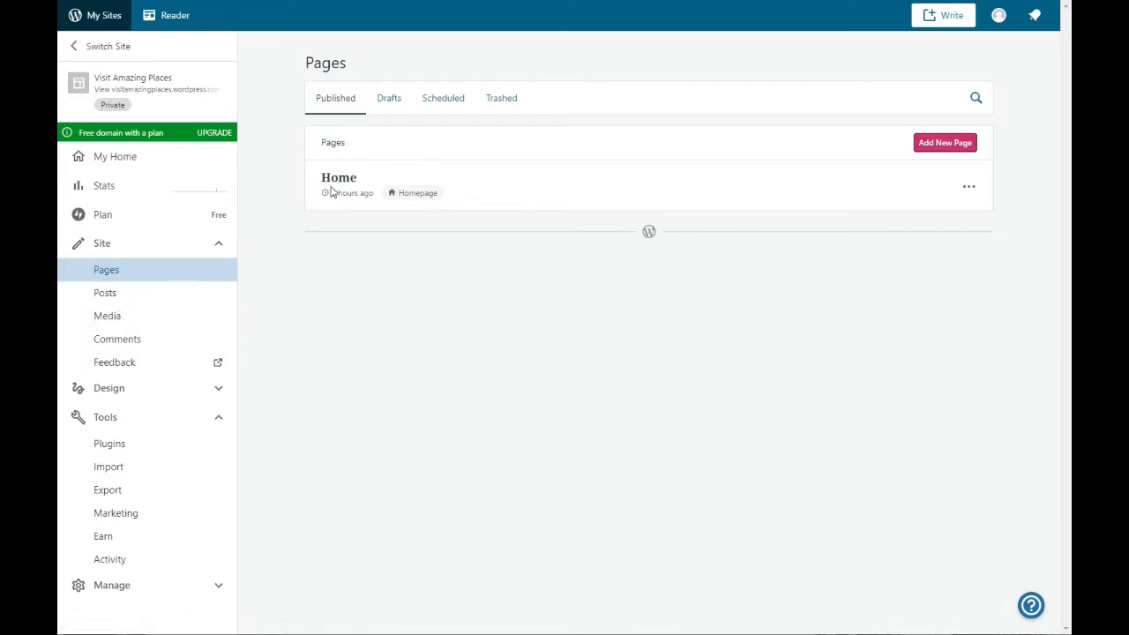
{"action": "left_click", "coordinate": [968, 186]}
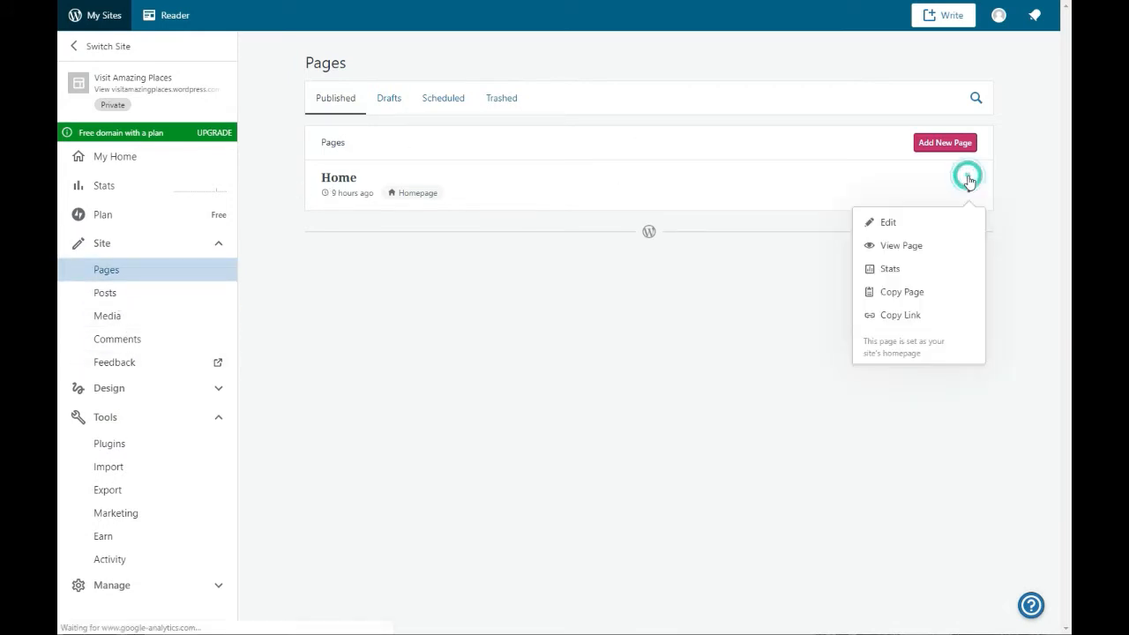
{"action": "left_click", "coordinate": [910, 221]}
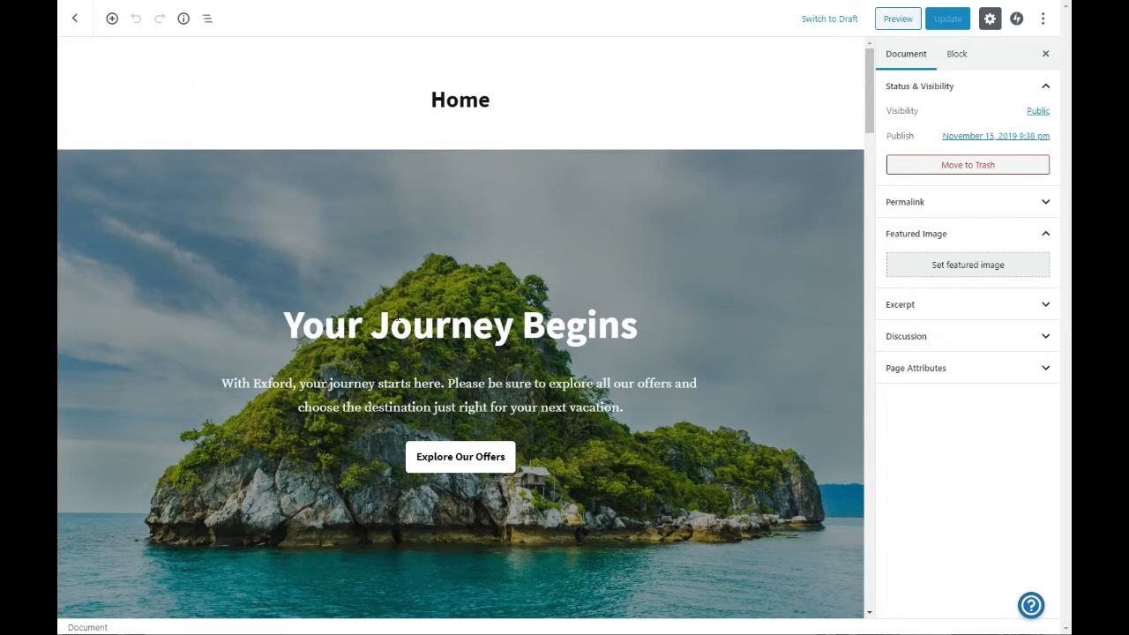
{"action": "scroll", "coordinate": [450, 300], "scroll_direction": "down", "scroll_amount": 4}
{"action": "scroll", "coordinate": [454, 324], "scroll_direction": "up", "scroll_amount": 4}
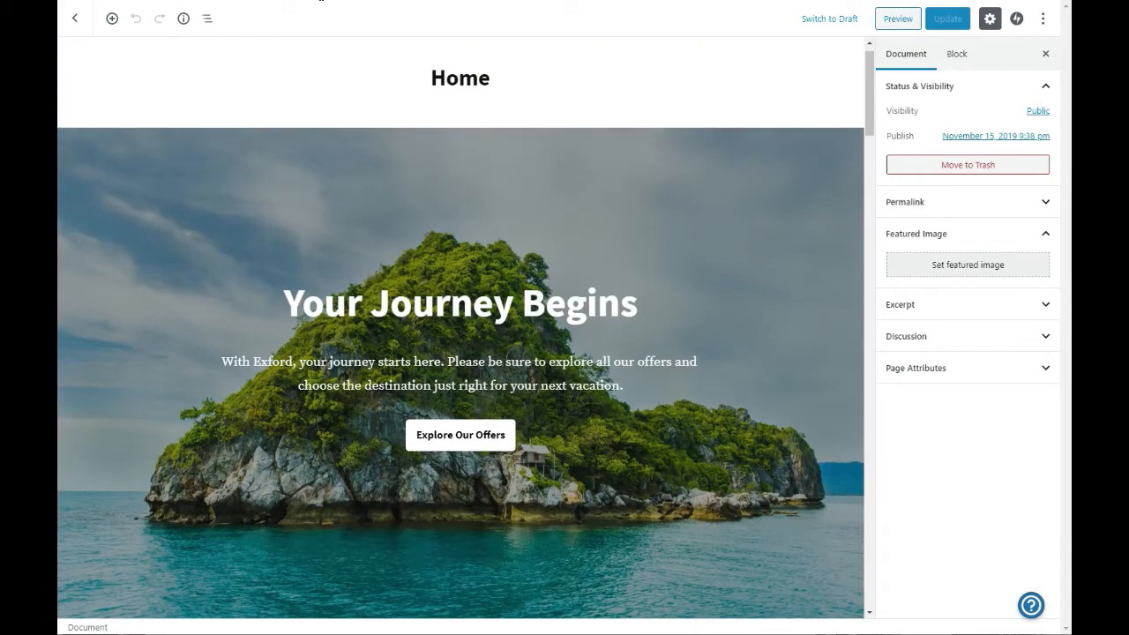
{"action": "left_click", "coordinate": [450, 84]}
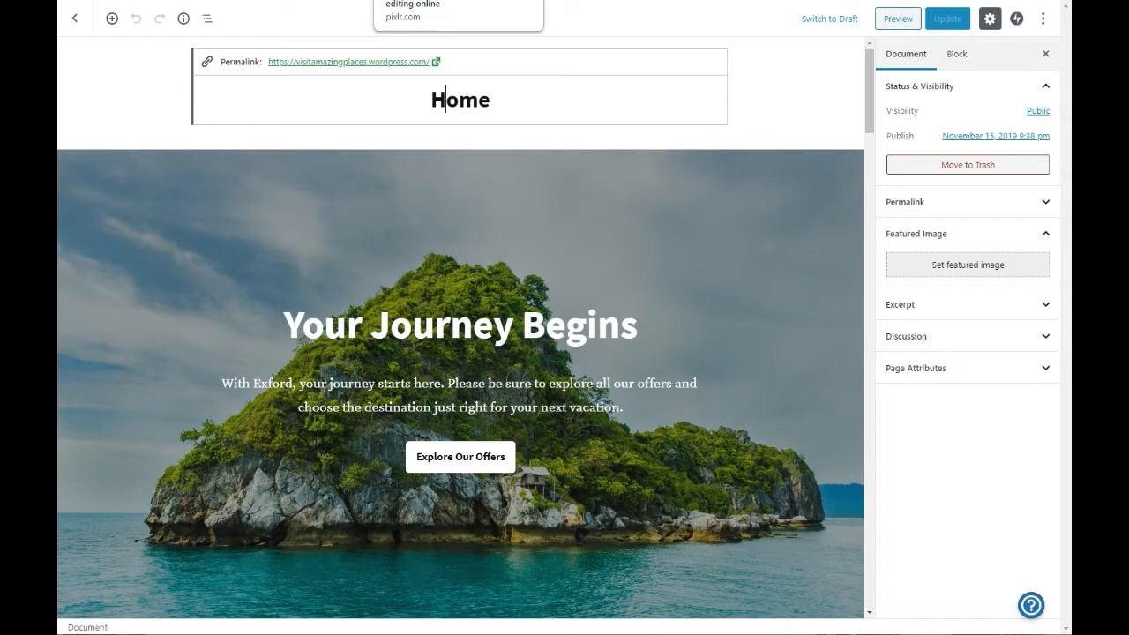
Step: Switch to Pixlr and name the new image Logo
{"action": "left_click", "coordinate": [458, 0]}
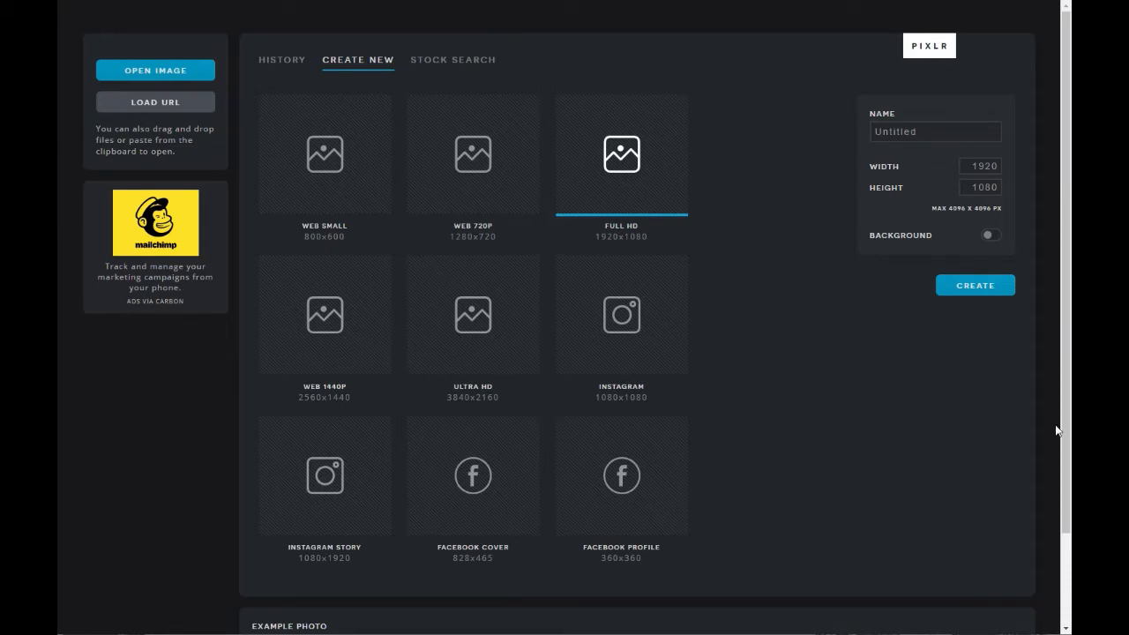
{"action": "left_click", "coordinate": [986, 168]}
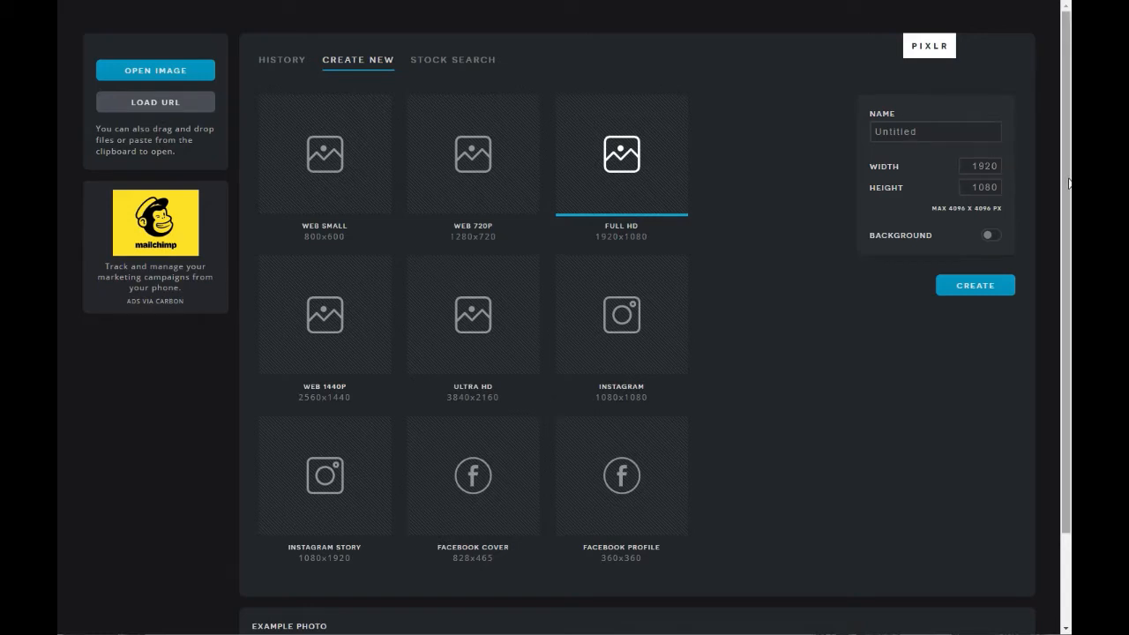
{"action": "left_click", "coordinate": [915, 136]}
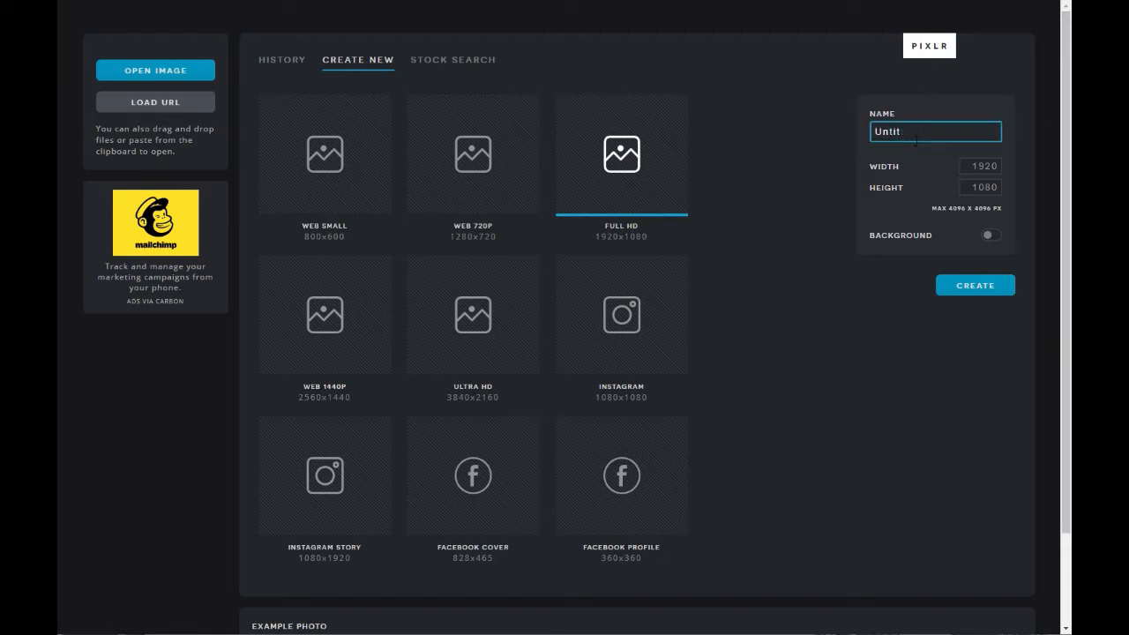
{"action": "key", "text": "BackSpace"}
{"action": "key", "text": "BackSpace"}
{"action": "key", "text": "BackSpace"}
{"action": "key", "text": "BackSpace"}
{"action": "key", "text": "BackSpace"}
Step: Set the new image to 800 px wide and 200 px high with no background, and create it
{"action": "double_click", "coordinate": [970, 164]}
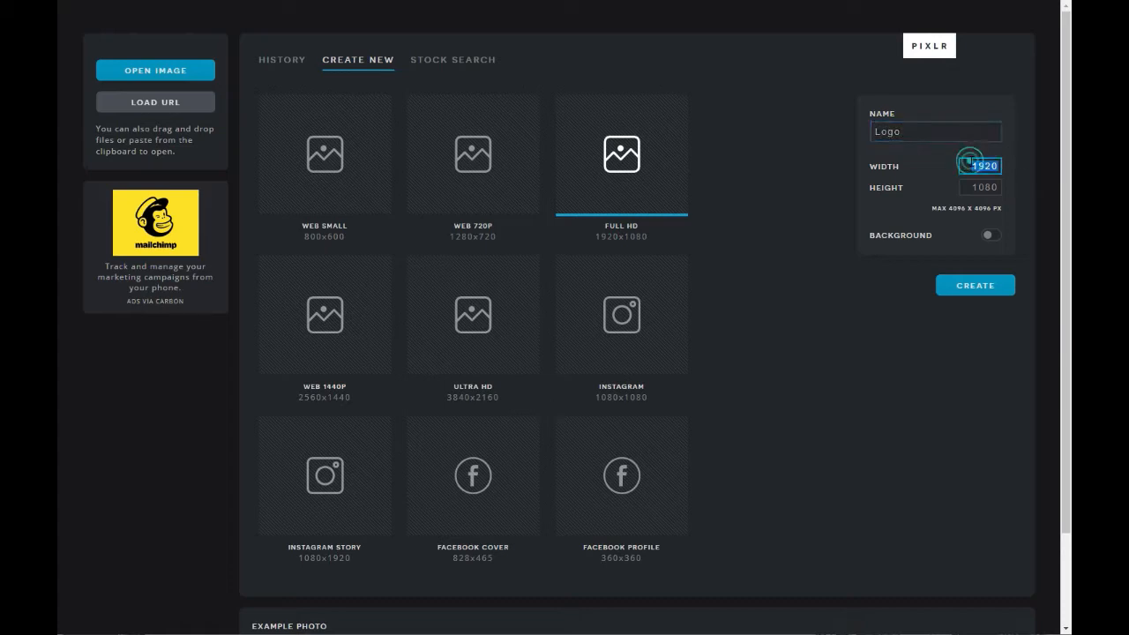
{"action": "type", "text": "800"}
{"action": "key", "text": "Tab"}
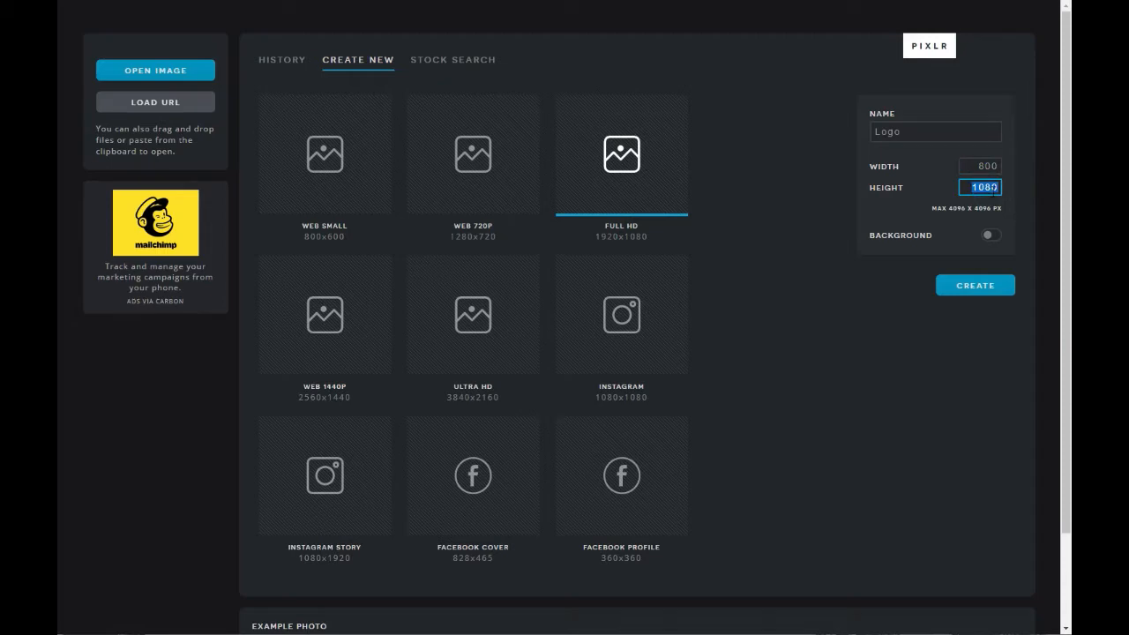
{"action": "type", "text": "200"}
{"action": "left_click", "coordinate": [976, 284]}
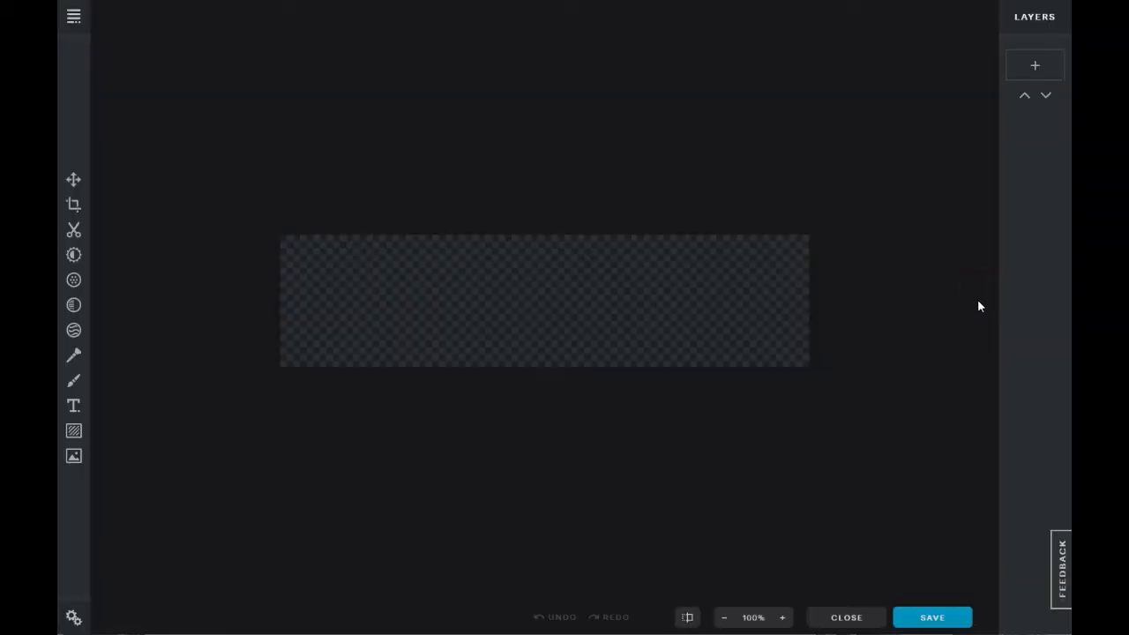
Step: Add a text element reading "Visit Amazing Places" and stretch its box across the full canvas width
{"action": "left_click", "coordinate": [69, 409]}
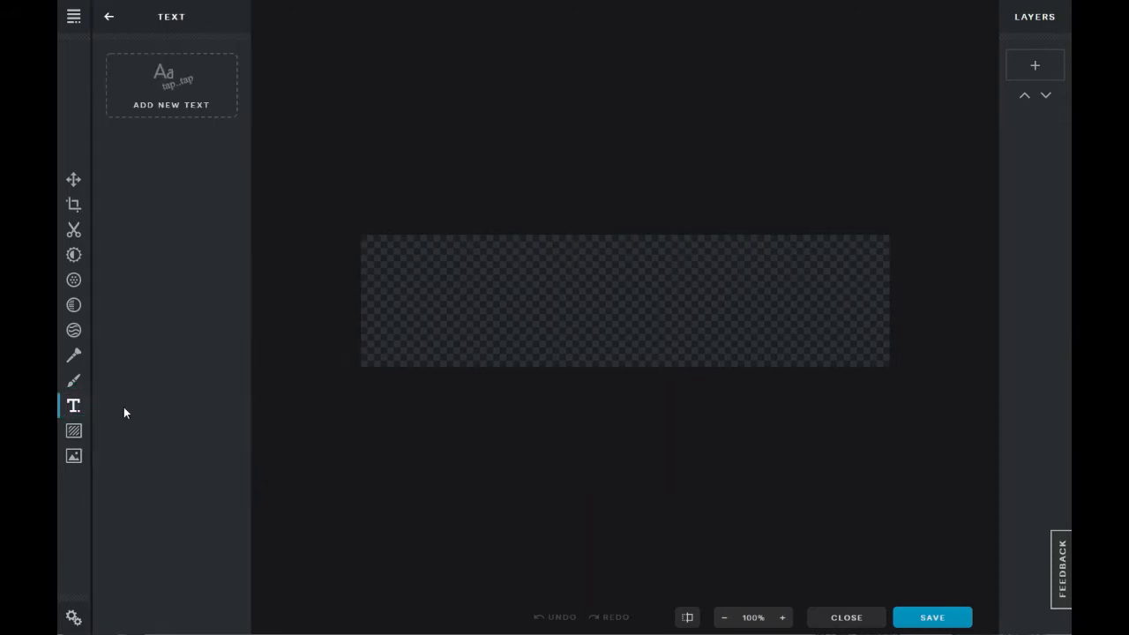
{"action": "left_click", "coordinate": [159, 105]}
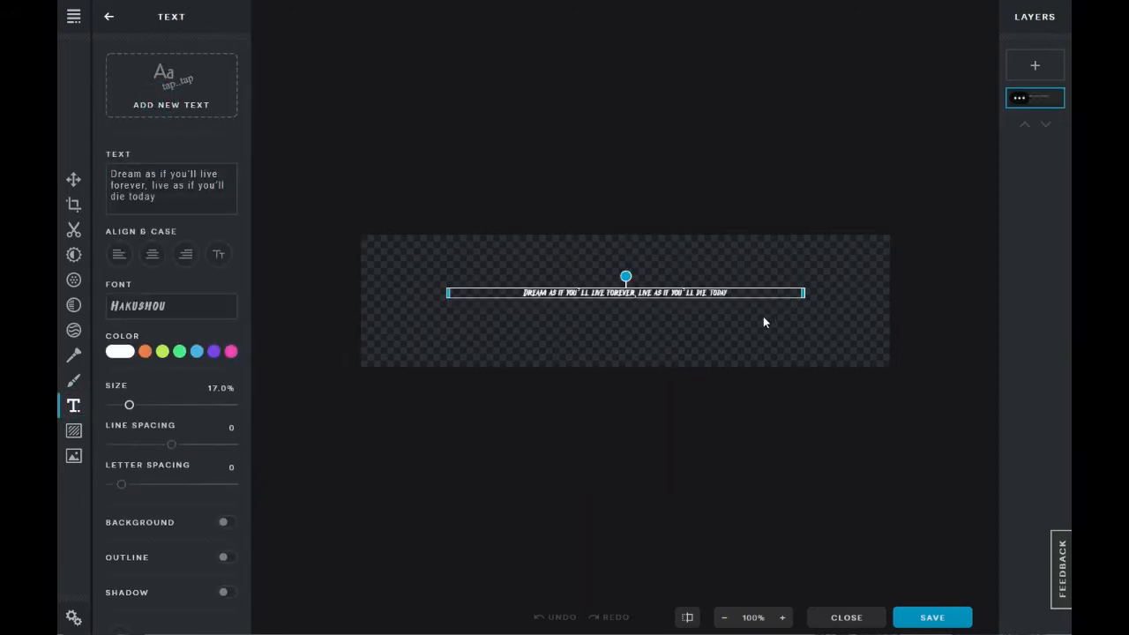
{"action": "left_click_drag", "start_coordinate": [171, 207], "coordinate": [97, 174]}
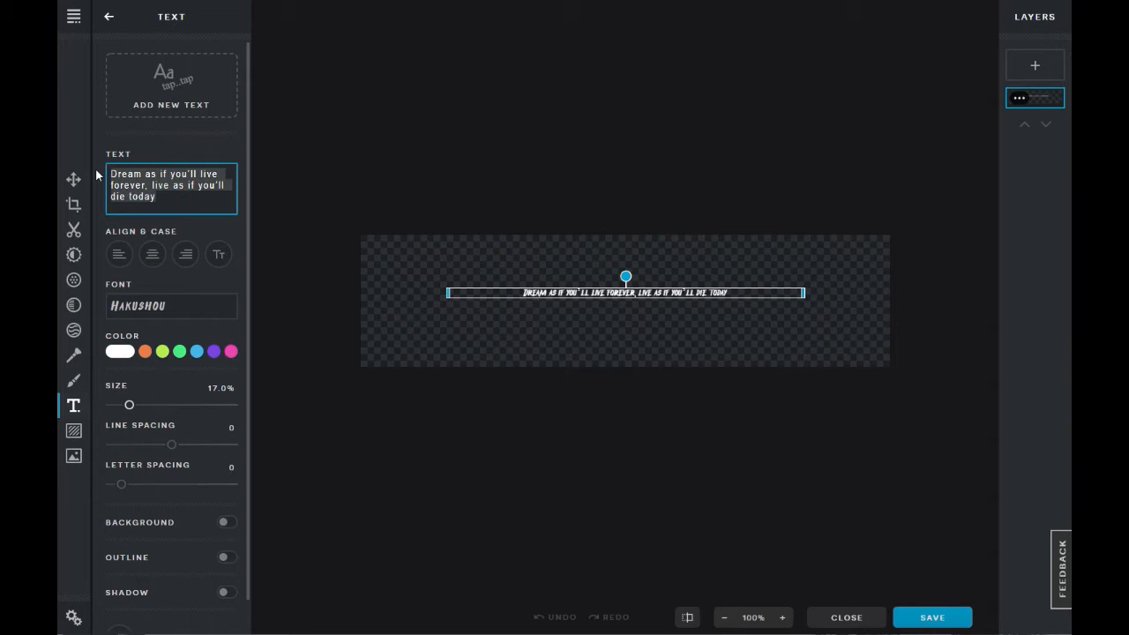
{"action": "type", "text": "Visit Amaz"}
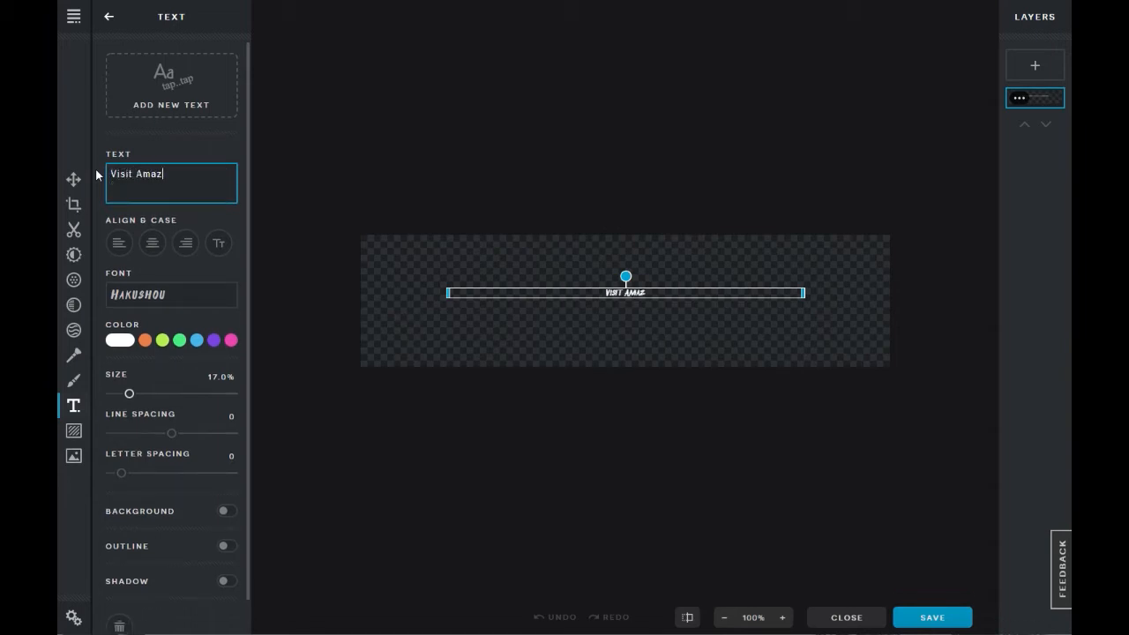
{"action": "type", "text": "ing Places"}
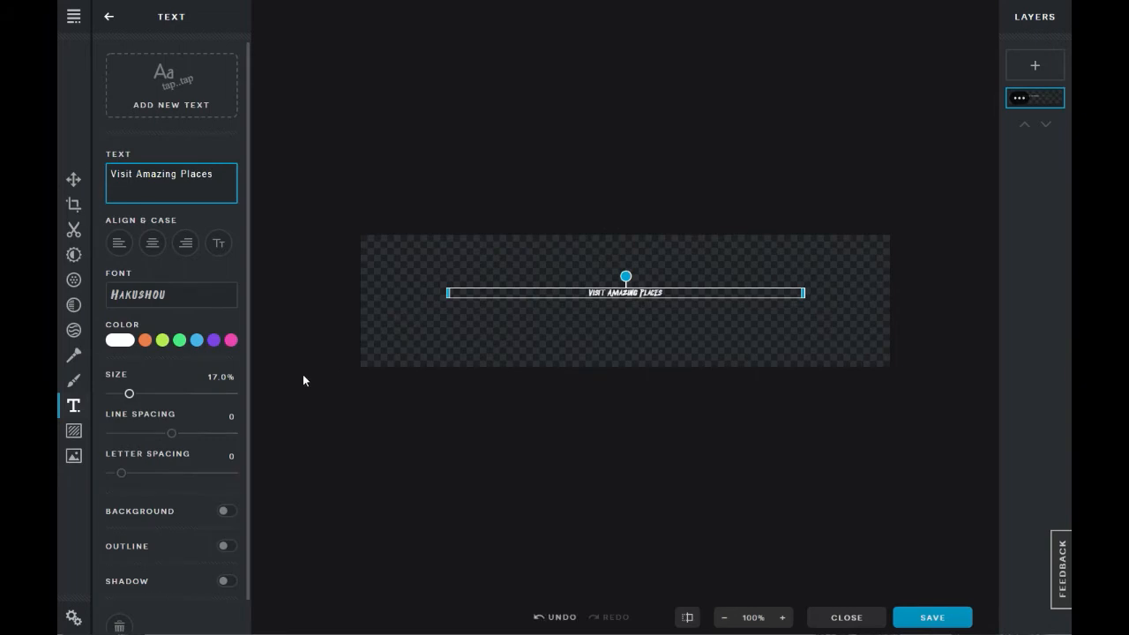
{"action": "left_click_drag", "start_coordinate": [448, 293], "coordinate": [365, 298]}
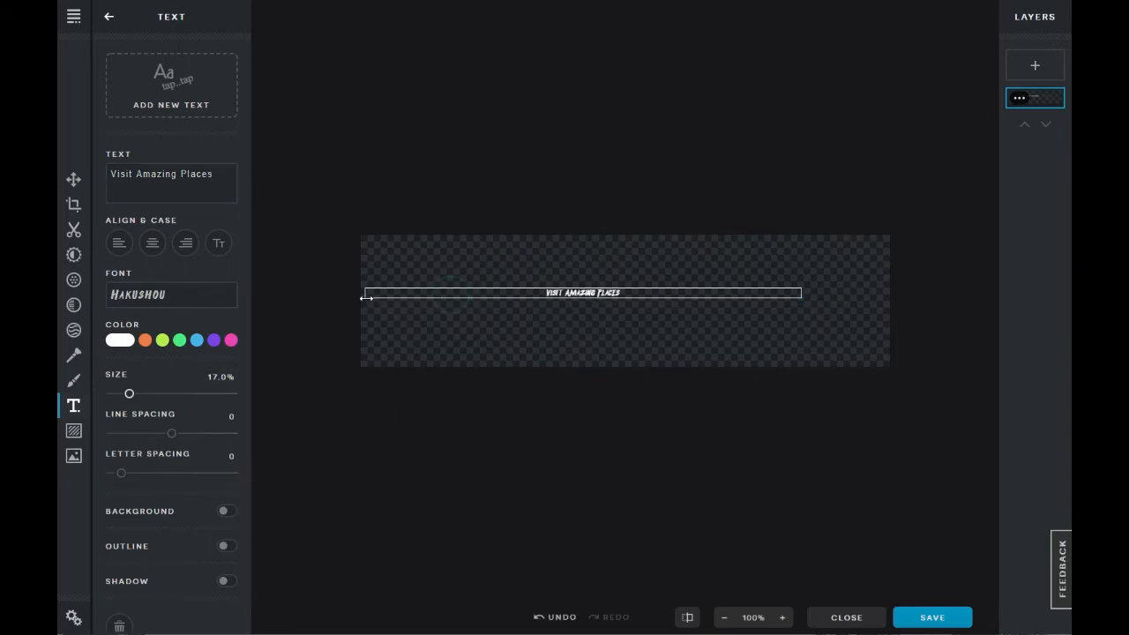
{"action": "left_click_drag", "start_coordinate": [801, 294], "coordinate": [892, 296]}
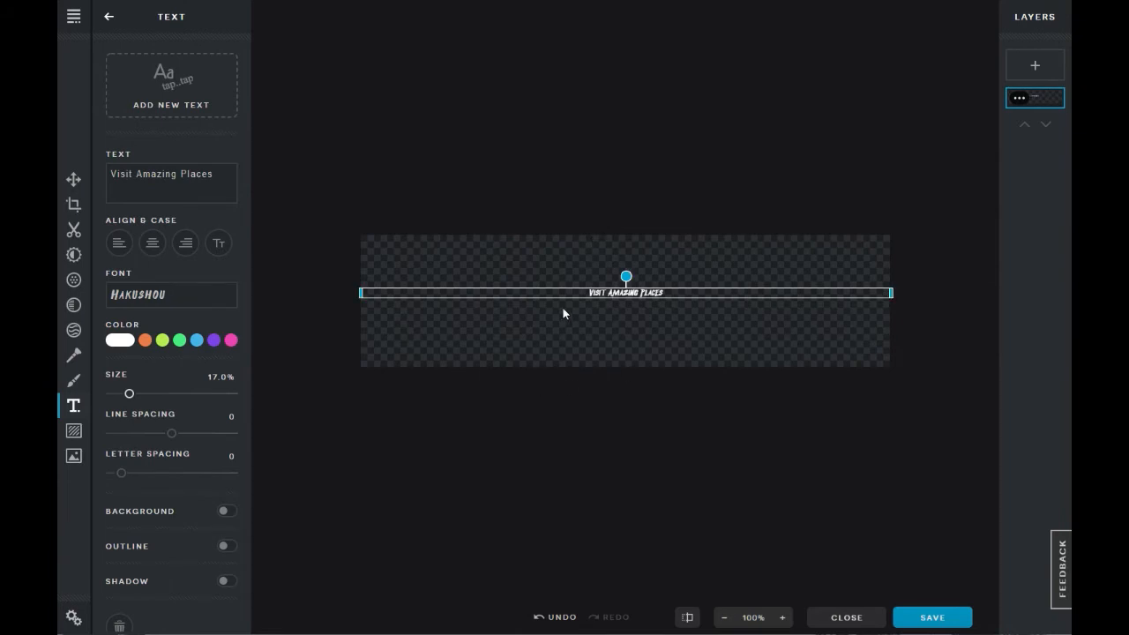
Step: Enlarge the logo text to a size of 98.0% and move it up towards the canvas's vertical centre
{"action": "left_click_drag", "start_coordinate": [128, 394], "coordinate": [212, 394]}
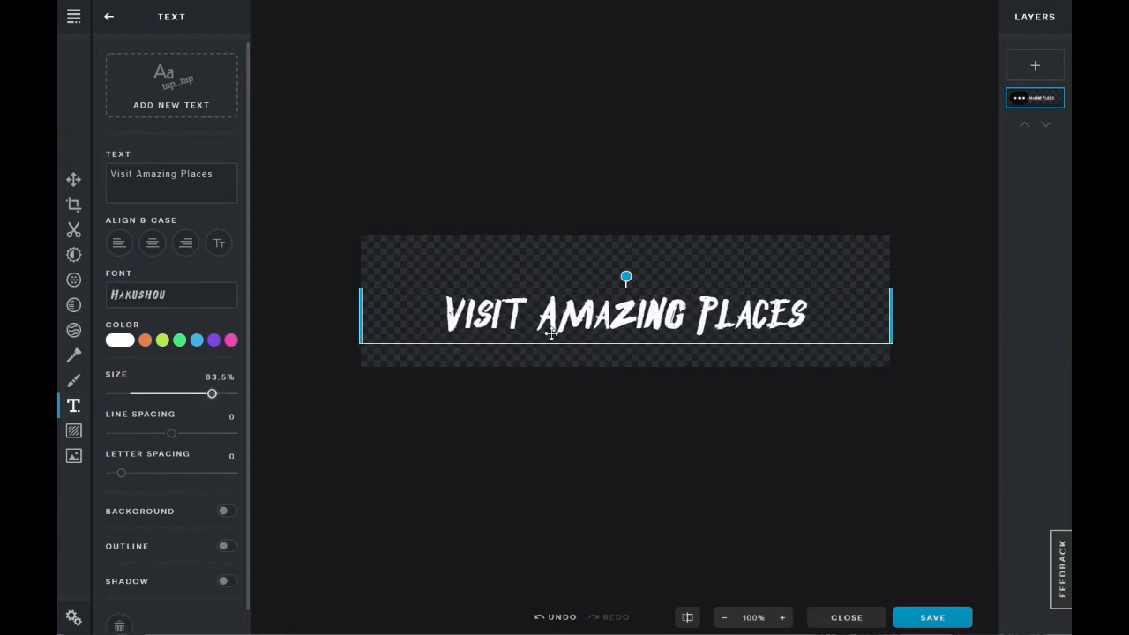
{"action": "left_click_drag", "start_coordinate": [583, 327], "coordinate": [579, 307]}
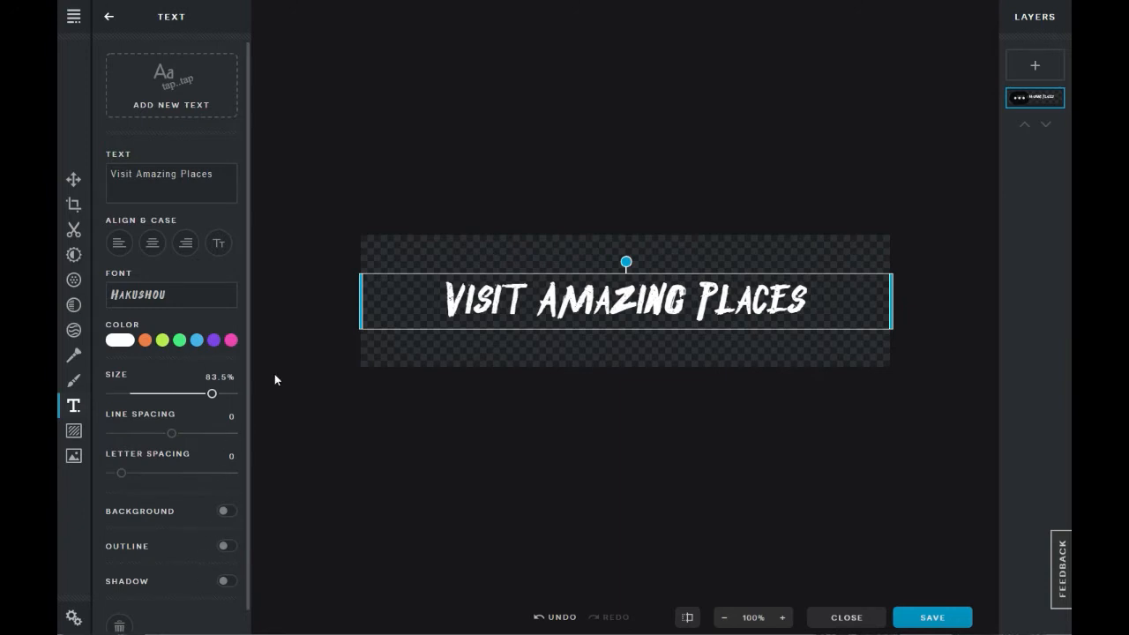
{"action": "left_click_drag", "start_coordinate": [212, 393], "coordinate": [231, 393]}
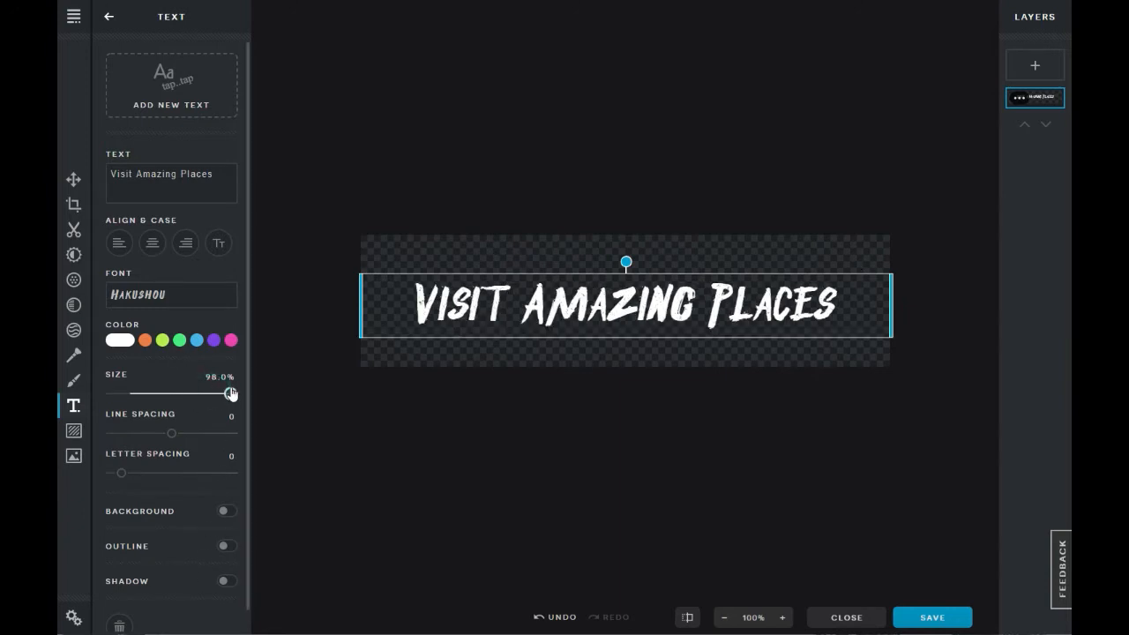
Step: Colour the logo text light blue (#46B4EB), and turn on its shadow, re-centring the text vertically on the canvas
{"action": "left_click", "coordinate": [195, 343]}
{"action": "scroll", "coordinate": [160, 525], "scroll_direction": "down", "scroll_amount": 1}
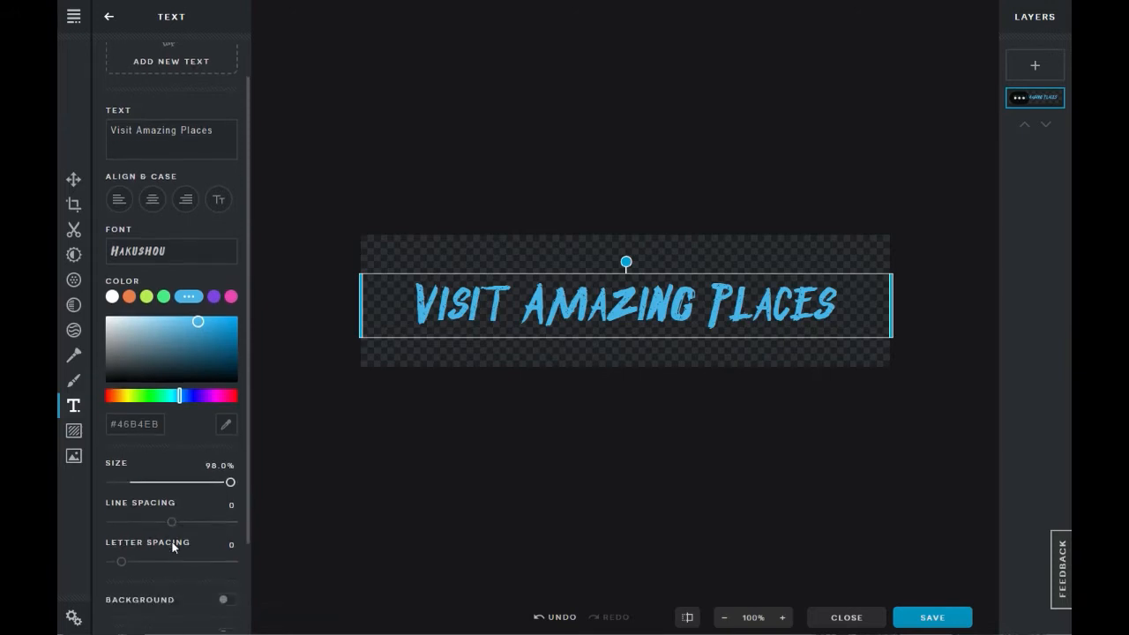
{"action": "scroll", "coordinate": [173, 546], "scroll_direction": "down", "scroll_amount": 2}
{"action": "left_click", "coordinate": [222, 582]}
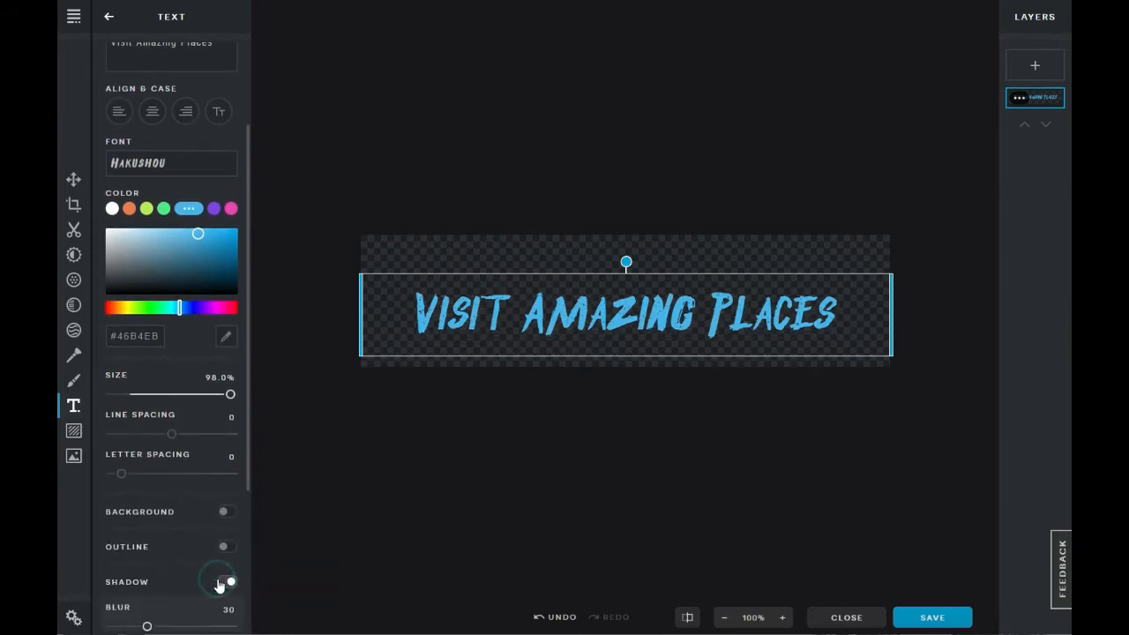
{"action": "left_click_drag", "start_coordinate": [635, 310], "coordinate": [626, 298]}
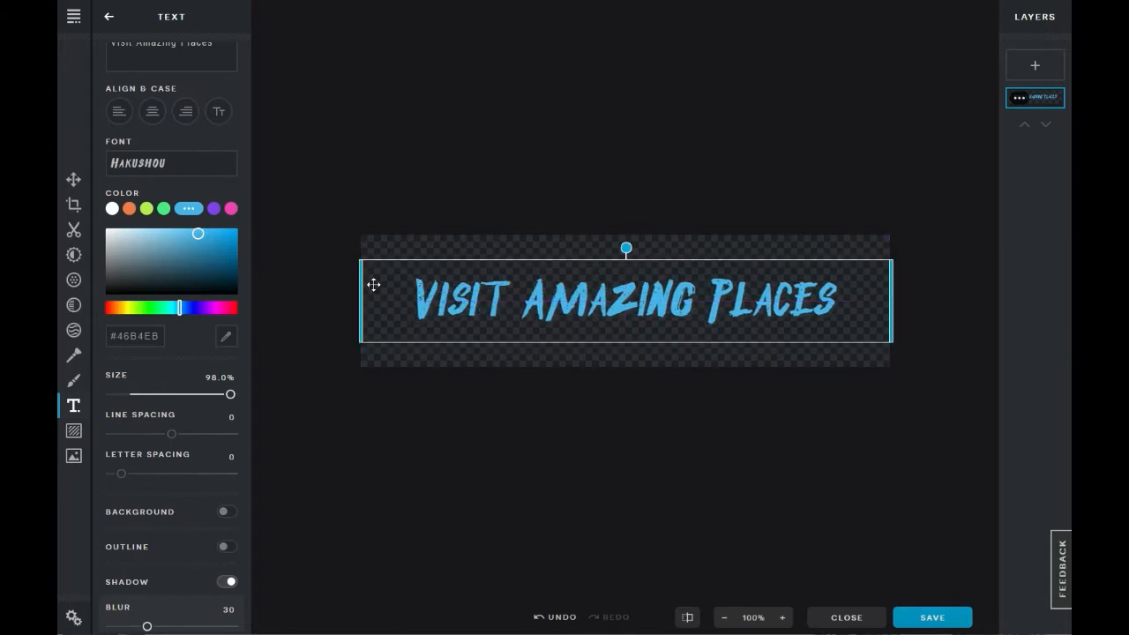
{"action": "left_click", "coordinate": [453, 490]}
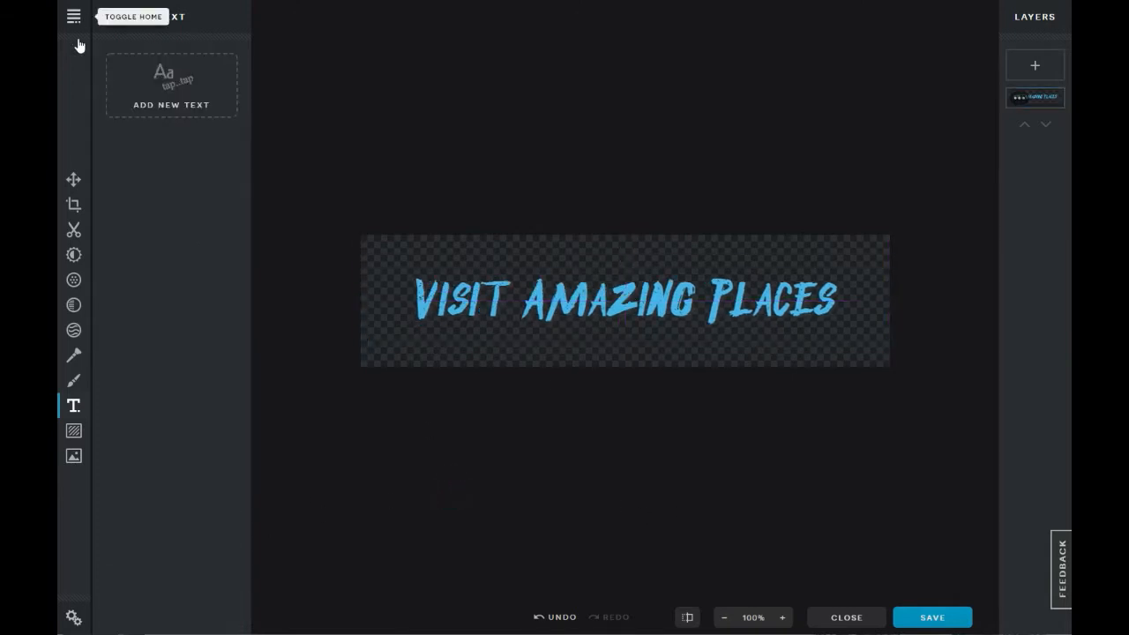
Step: Crop the canvas closely around the logo text on all four sides to 677 x 116 px
{"action": "left_click", "coordinate": [76, 205]}
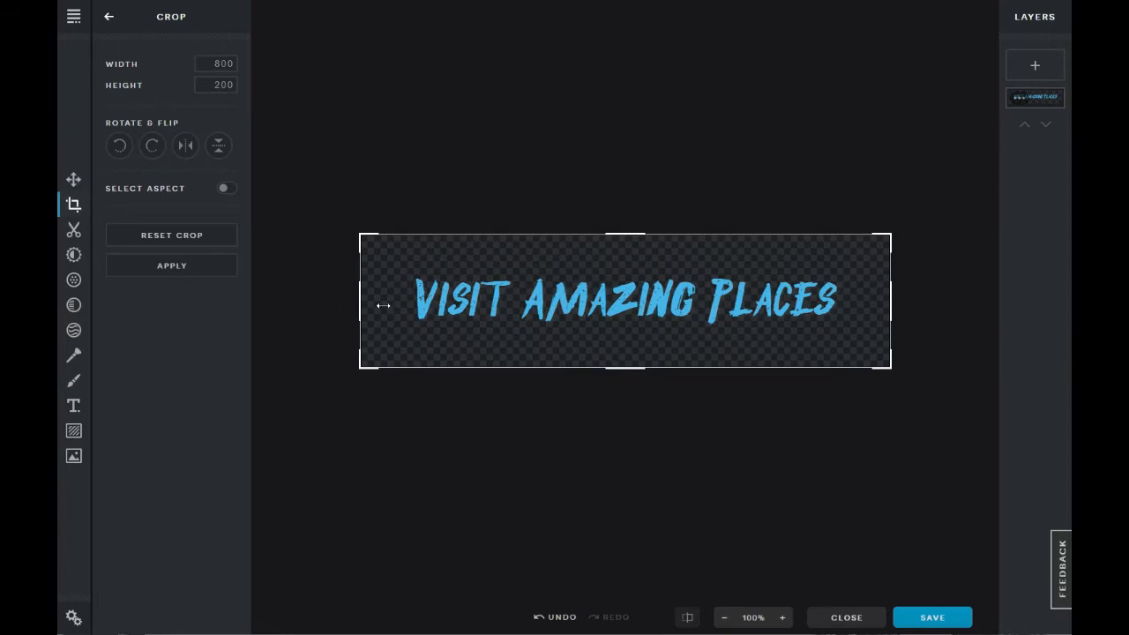
{"action": "left_click_drag", "start_coordinate": [358, 306], "coordinate": [392, 304]}
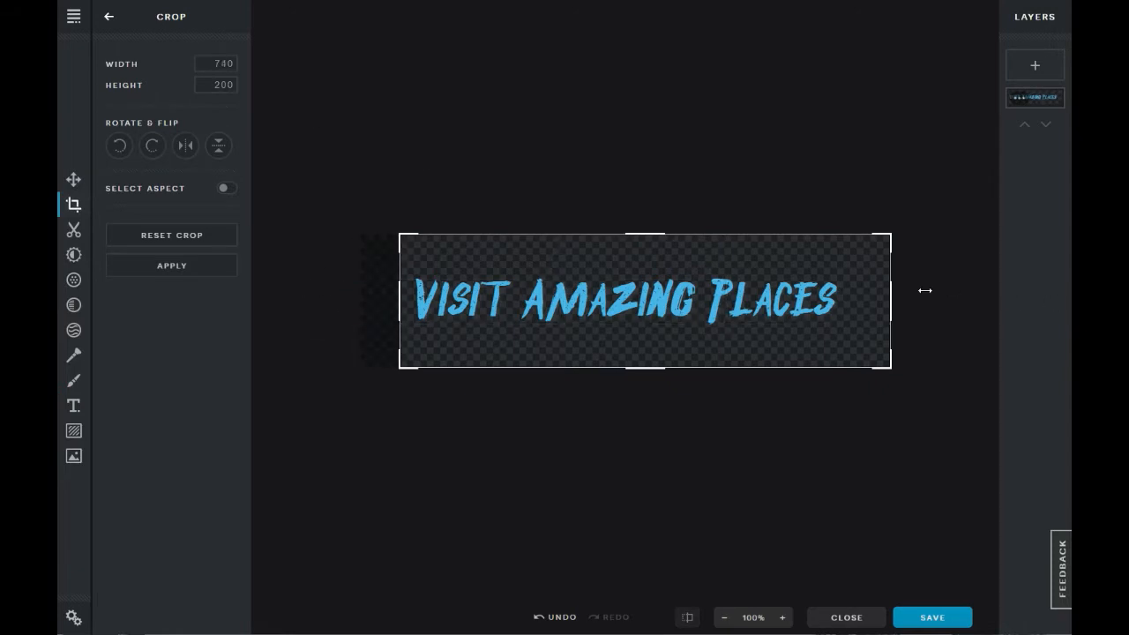
{"action": "left_click_drag", "start_coordinate": [897, 300], "coordinate": [855, 300]}
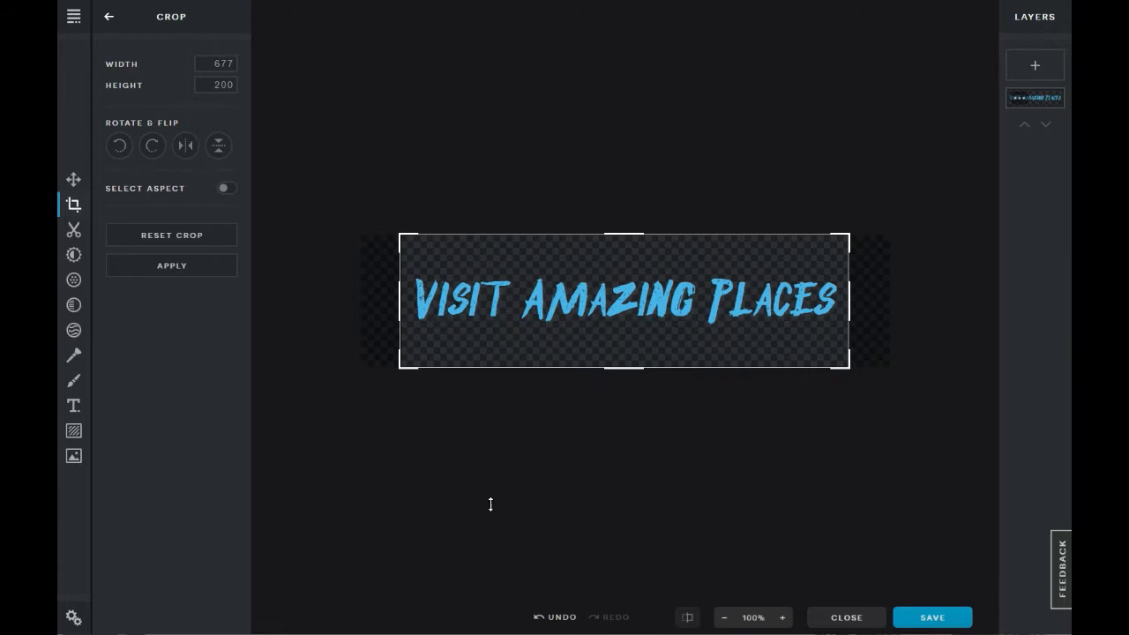
{"action": "left_click_drag", "start_coordinate": [632, 372], "coordinate": [627, 339]}
{"action": "left_click_drag", "start_coordinate": [622, 227], "coordinate": [620, 258]}
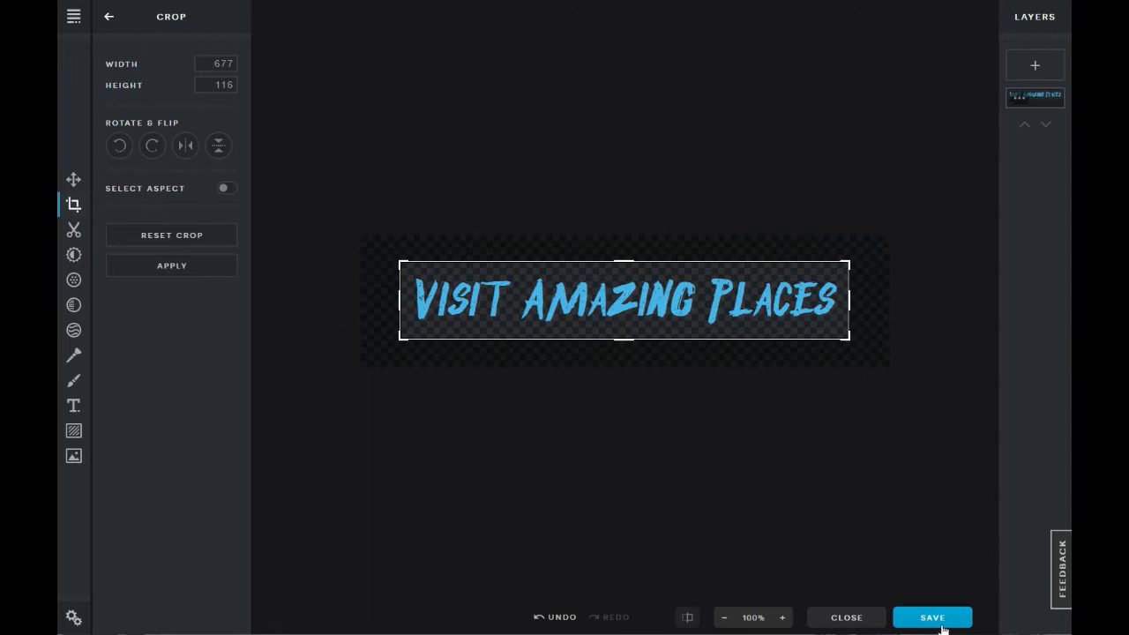
{"action": "left_click", "coordinate": [195, 265]}
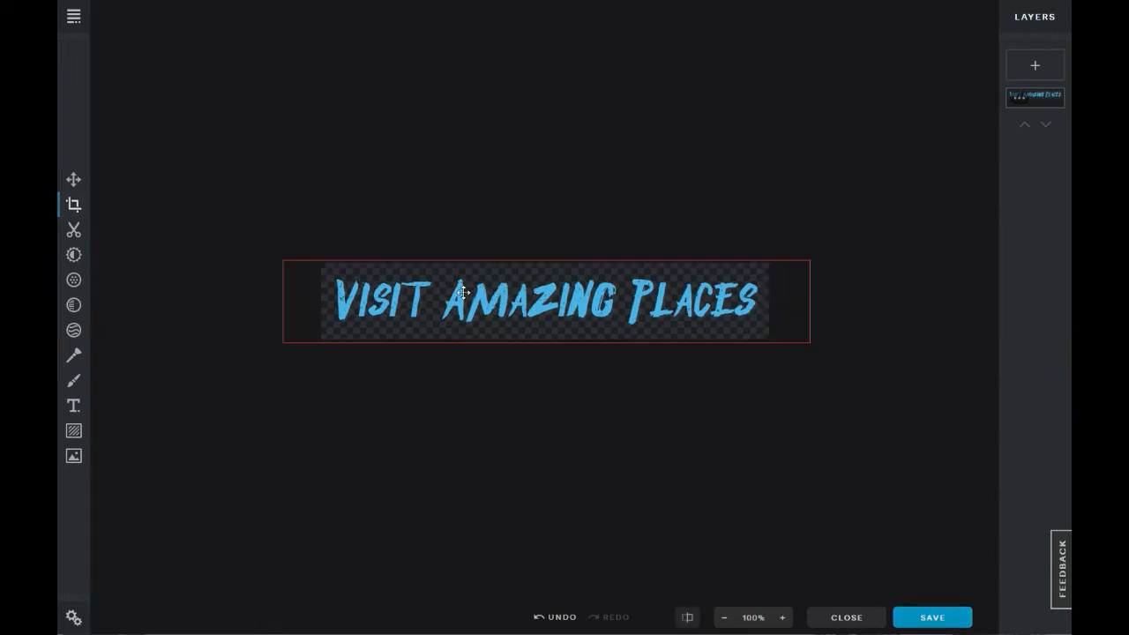
Step: Save the cropped logo by downloading it as a PNG file named Logo
{"action": "left_click", "coordinate": [952, 618]}
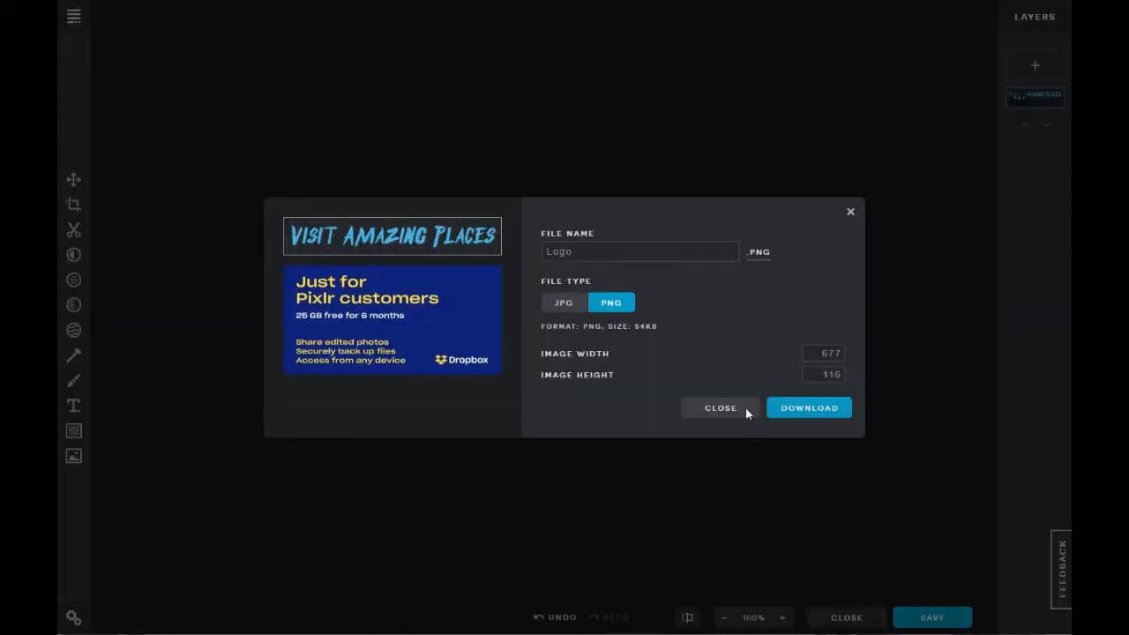
{"action": "left_click", "coordinate": [590, 250]}
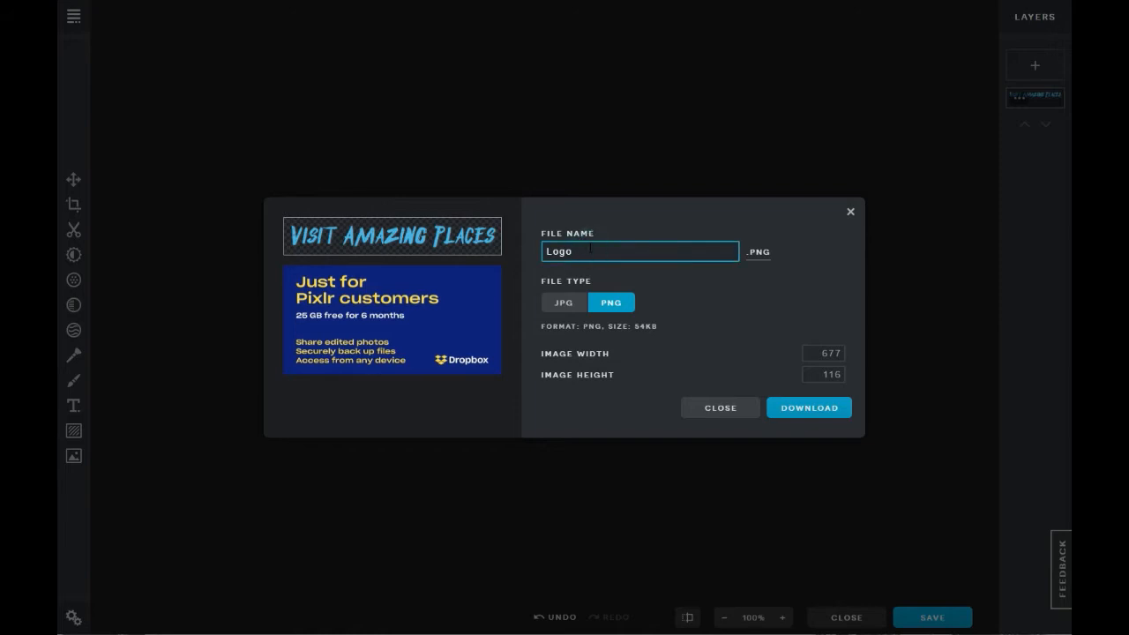
{"action": "left_click", "coordinate": [820, 404]}
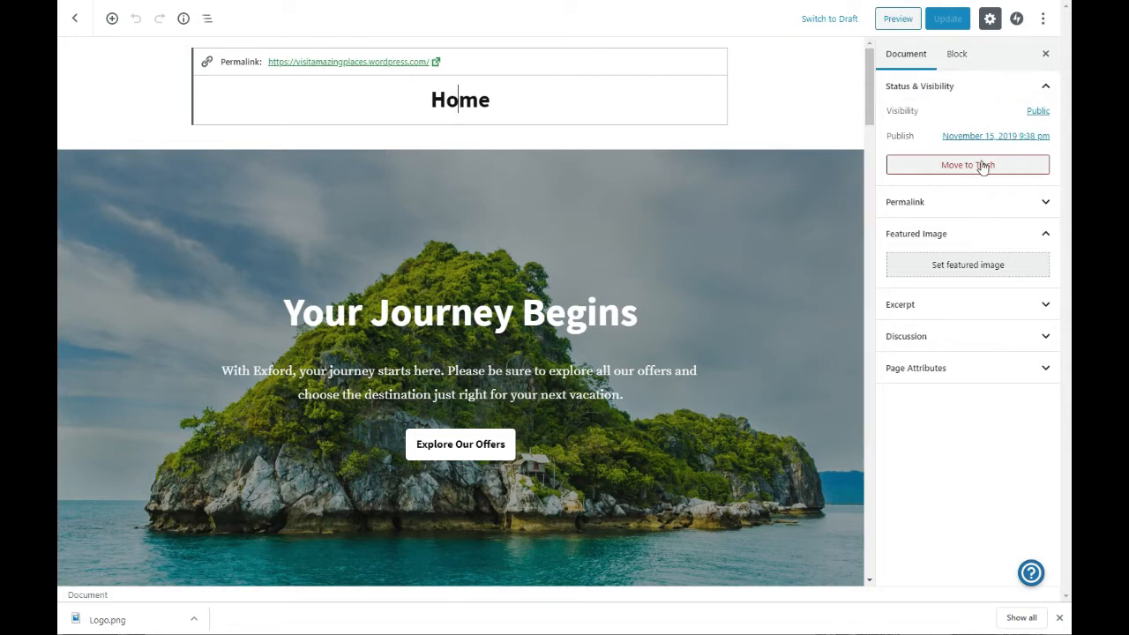
Step: Expand the page's permalink settings and delete the "Home" title, leaving the title field empty
{"action": "left_click", "coordinate": [941, 204]}
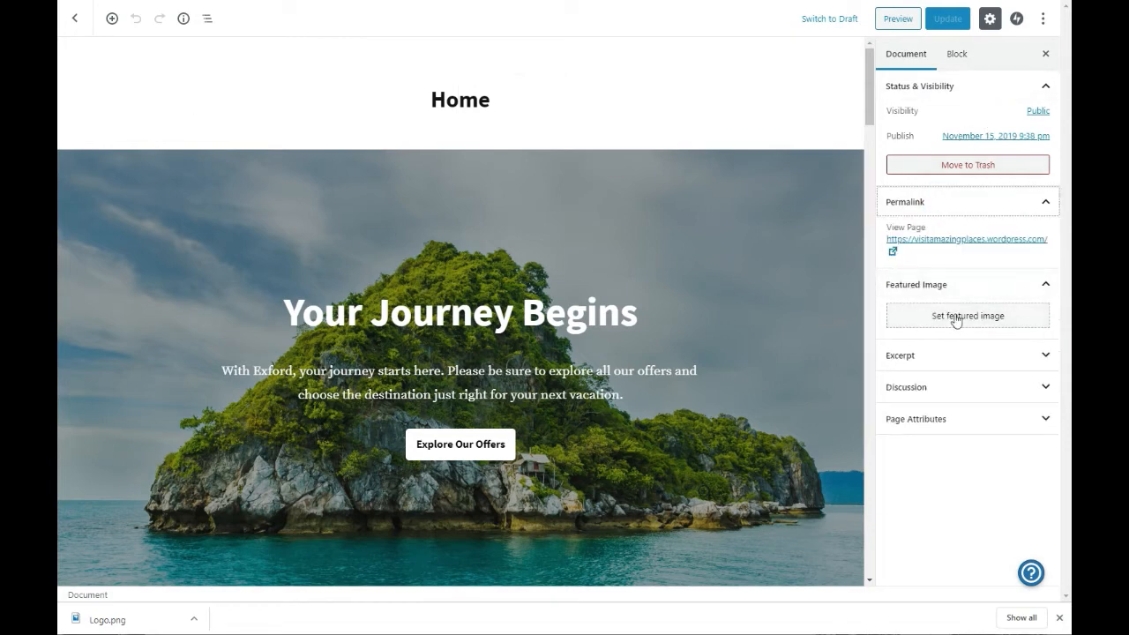
{"action": "left_click", "coordinate": [461, 120]}
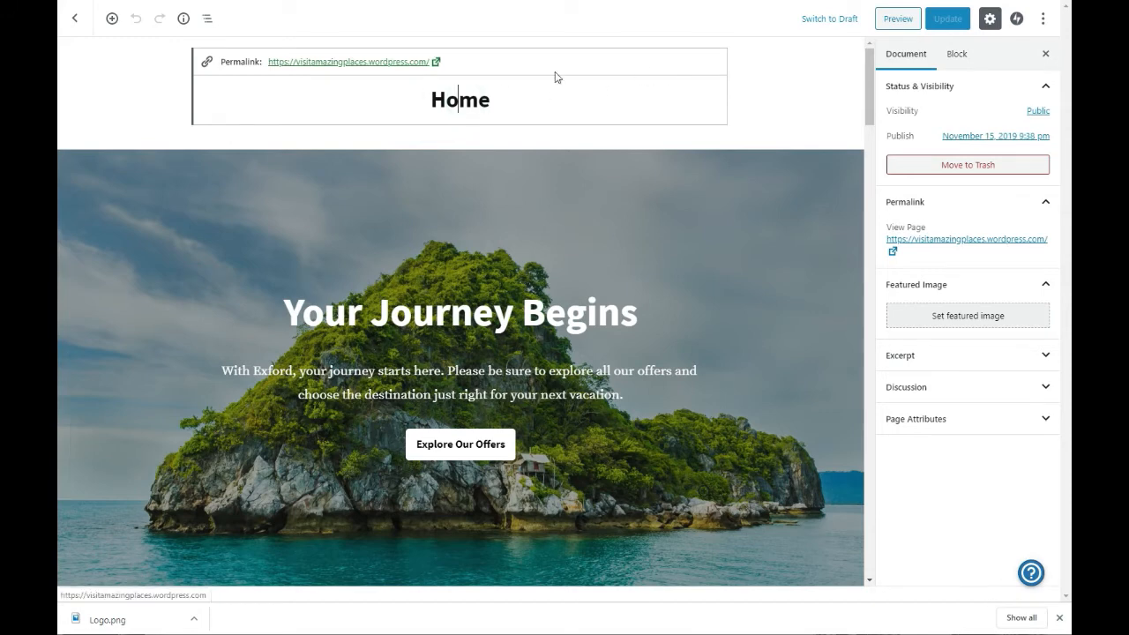
{"action": "double_click", "coordinate": [497, 96]}
{"action": "left_click", "coordinate": [270, 114]}
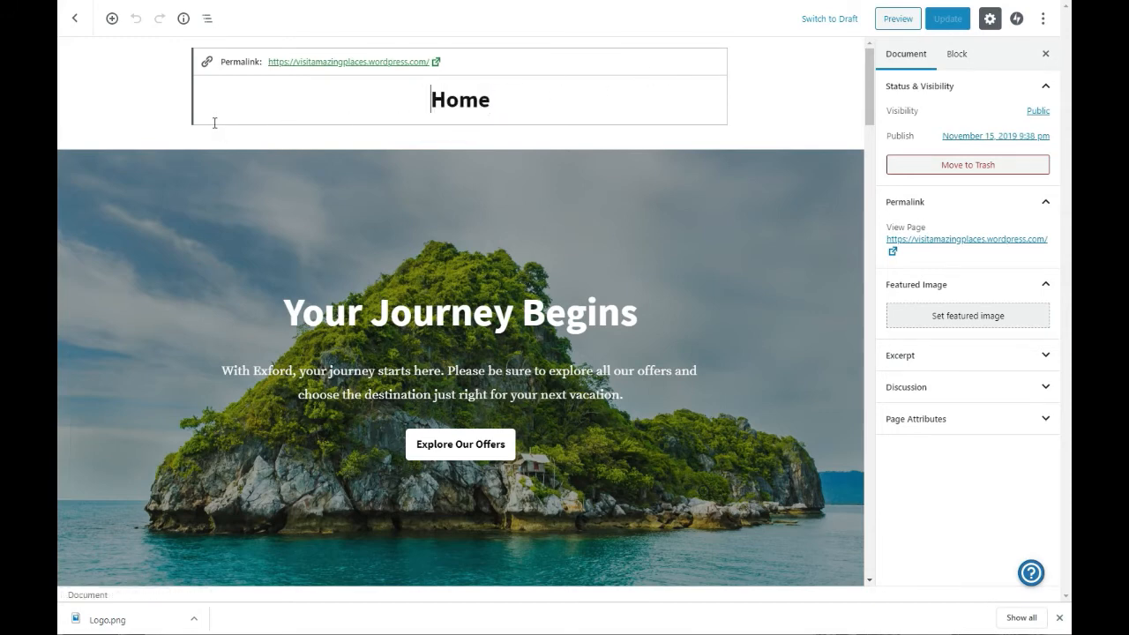
{"action": "left_click", "coordinate": [542, 52]}
{"action": "left_click", "coordinate": [479, 81]}
{"action": "double_click", "coordinate": [498, 103]}
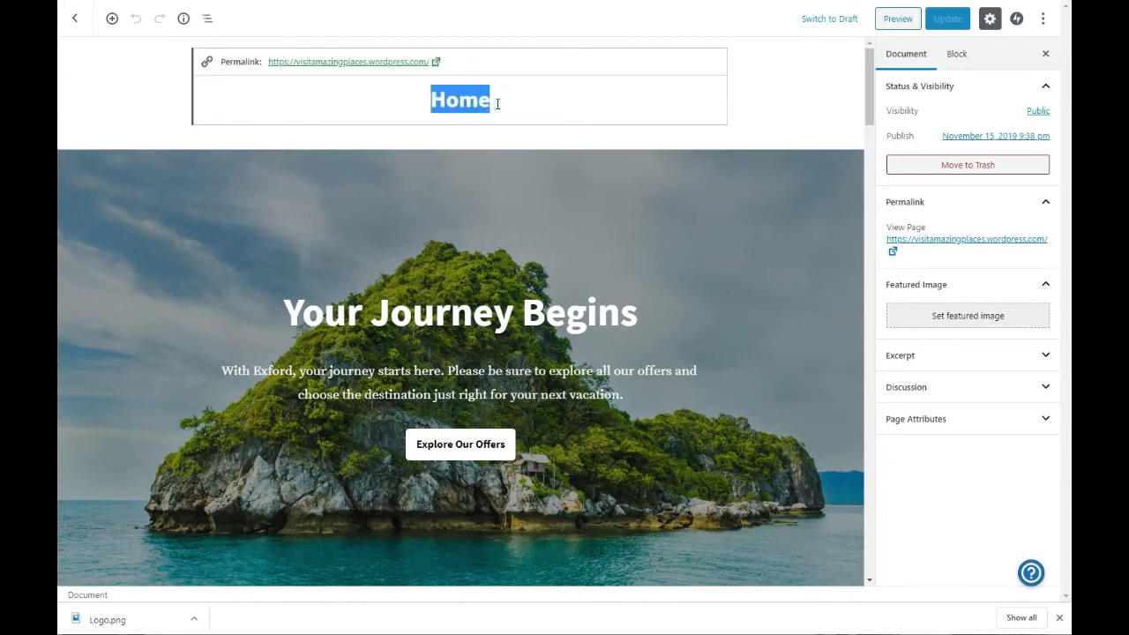
{"action": "left_click", "coordinate": [727, 64]}
{"action": "left_click", "coordinate": [500, 105]}
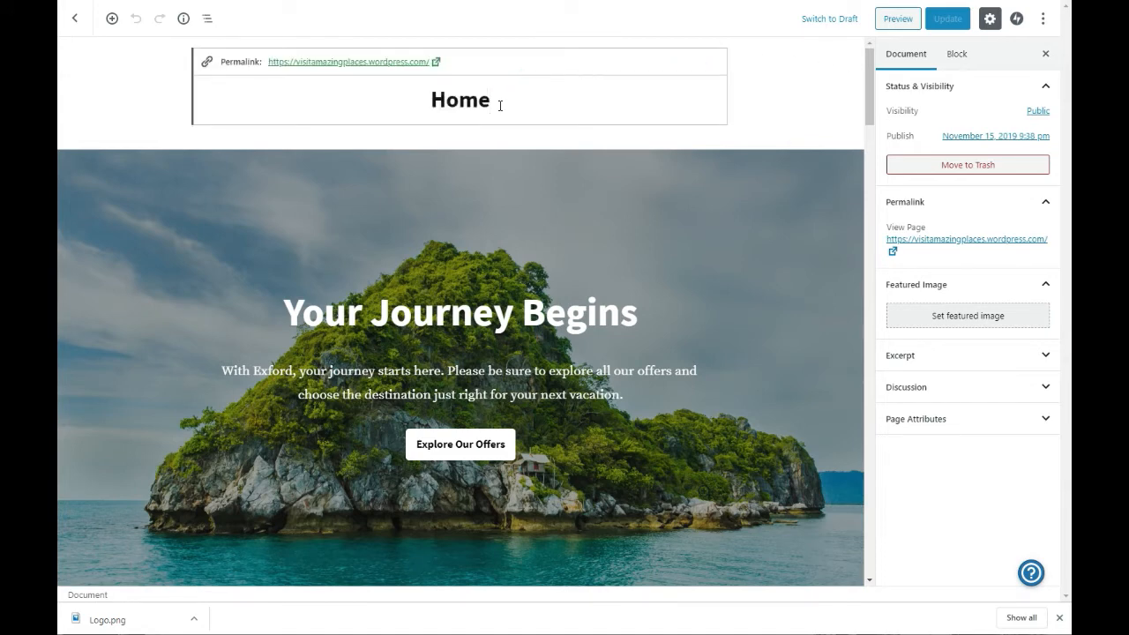
{"action": "key", "text": "BackSpace"}
{"action": "key", "text": "BackSpace"}
{"action": "key", "text": "BackSpace"}
{"action": "key", "text": "BackSpace"}
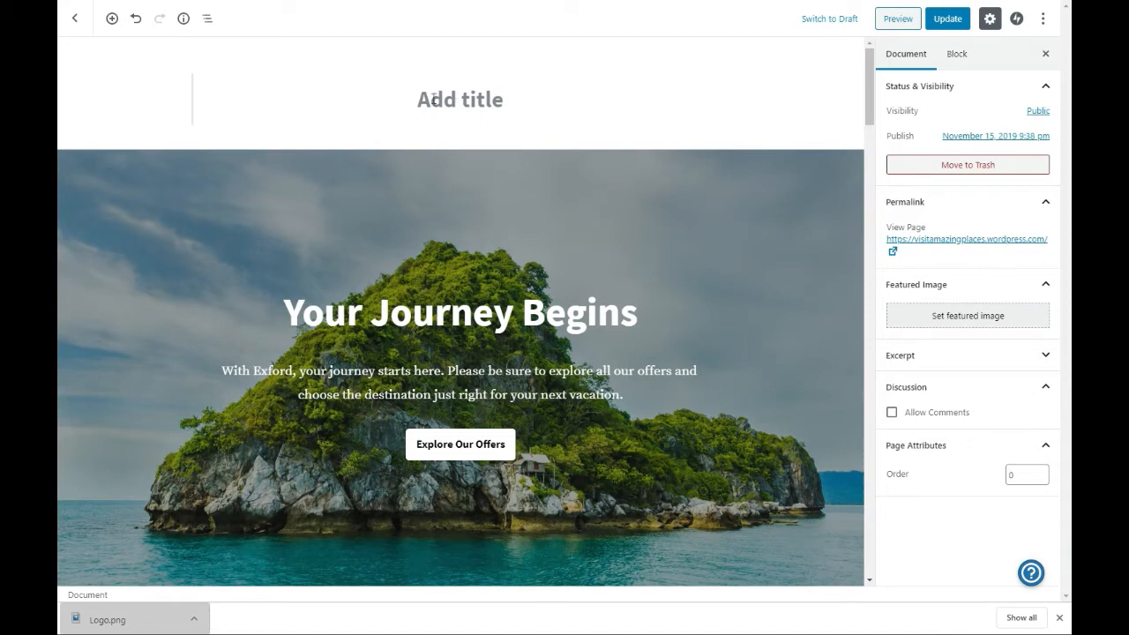
{"action": "left_click", "coordinate": [391, 92]}
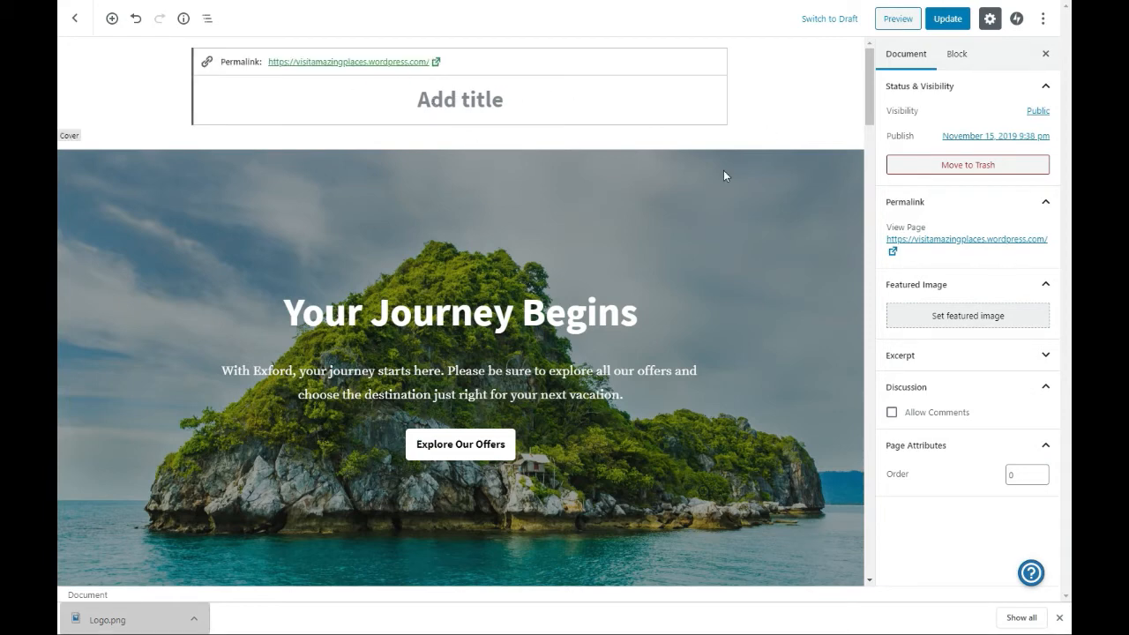
Step: Leave the page editor despite the unsaved changes and turn off Display Site Title and Tagline in the site customizer's Site Identity settings
{"action": "left_click", "coordinate": [75, 18]}
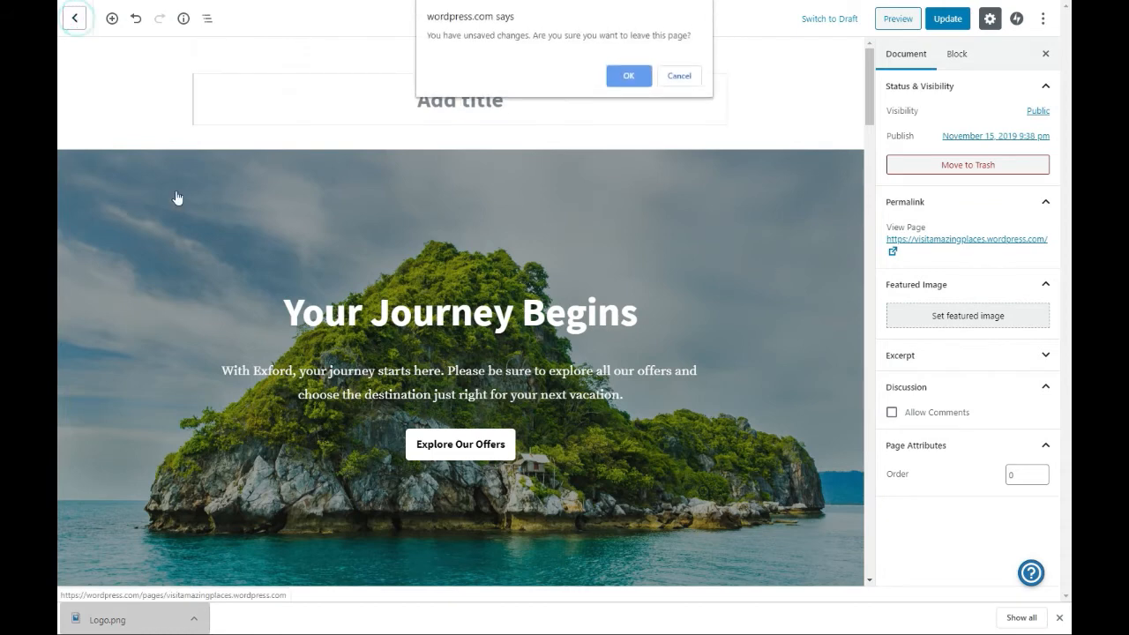
{"action": "left_click", "coordinate": [624, 74]}
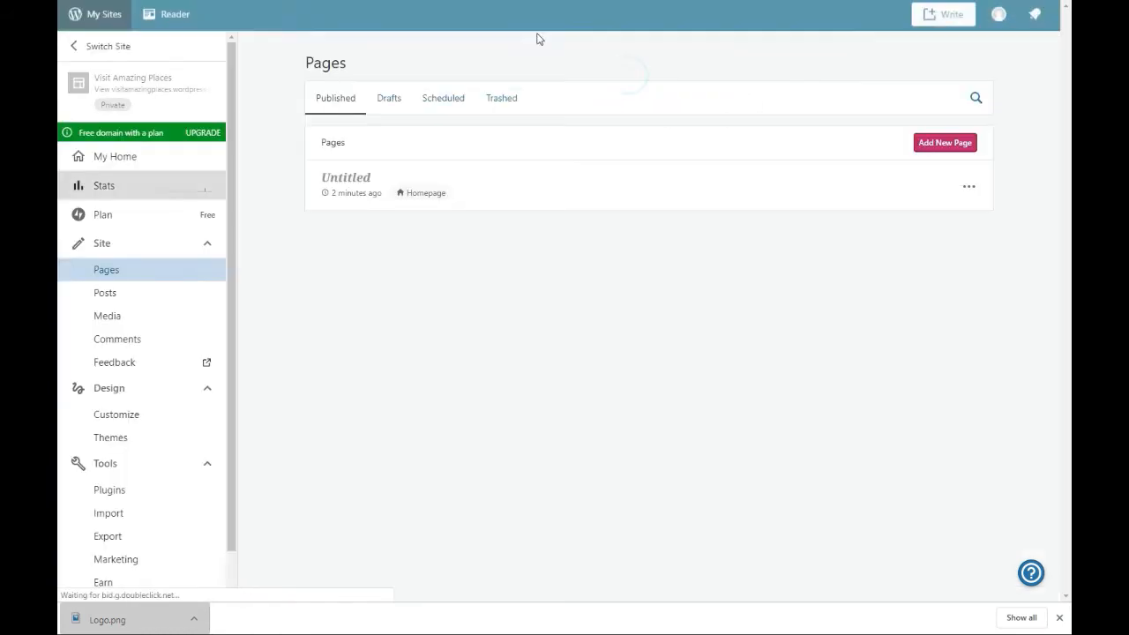
{"action": "left_click", "coordinate": [137, 417]}
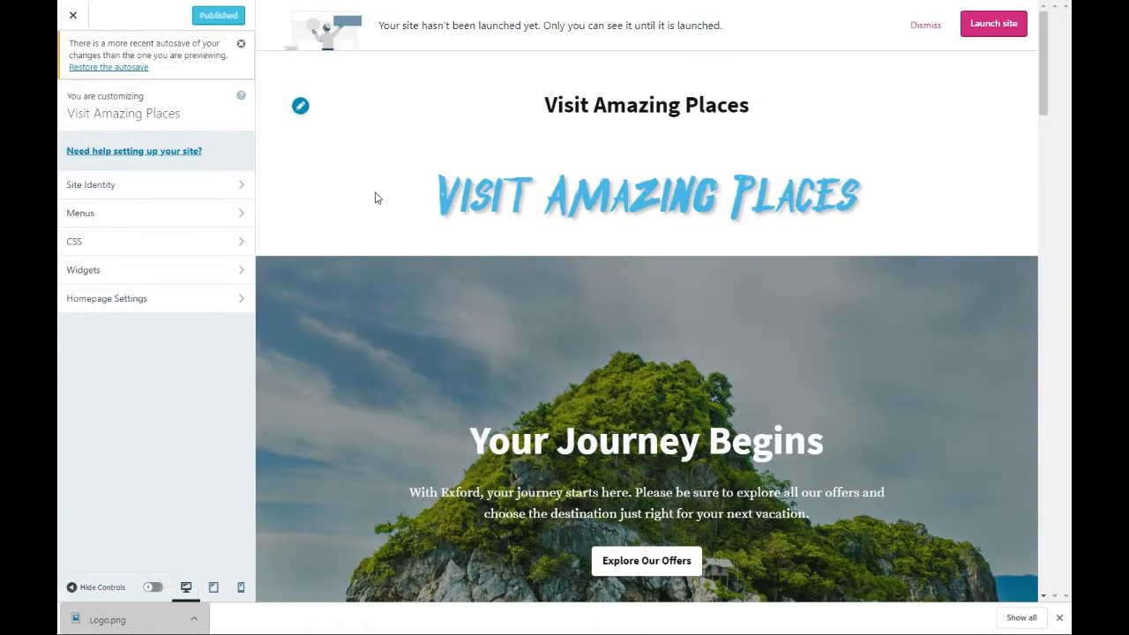
{"action": "left_click", "coordinate": [227, 190]}
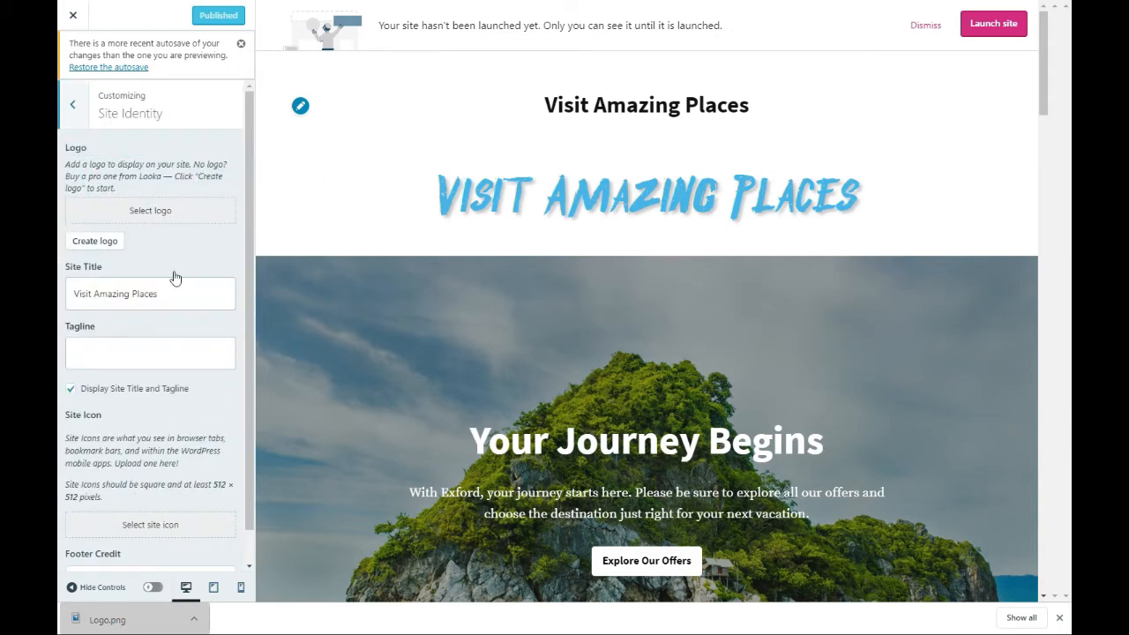
{"action": "left_click", "coordinate": [82, 394]}
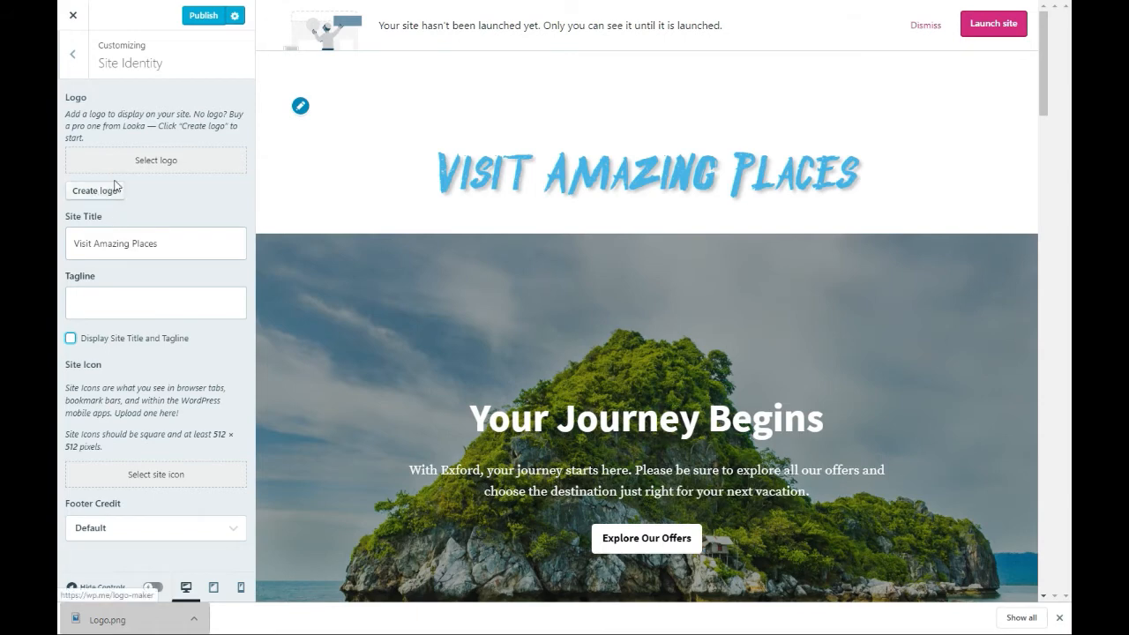
Step: Set the 677 by 116 px logo.png from the media library as the site logo, with the crop area covering the image's full width
{"action": "left_click", "coordinate": [170, 165]}
{"action": "left_click", "coordinate": [200, 190]}
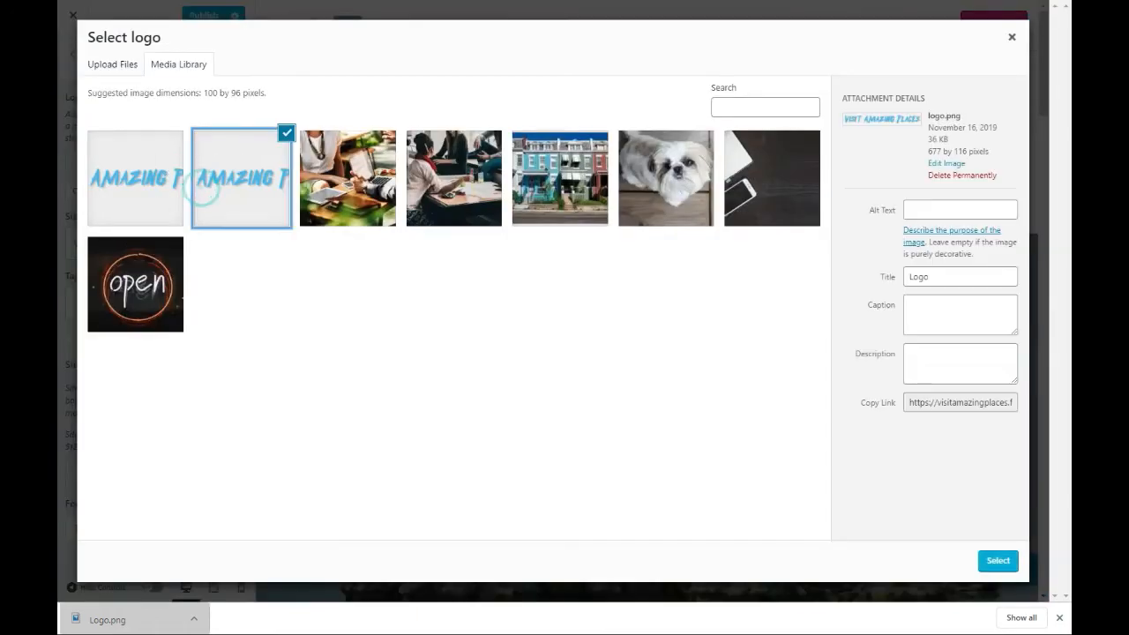
{"action": "left_click", "coordinate": [997, 561]}
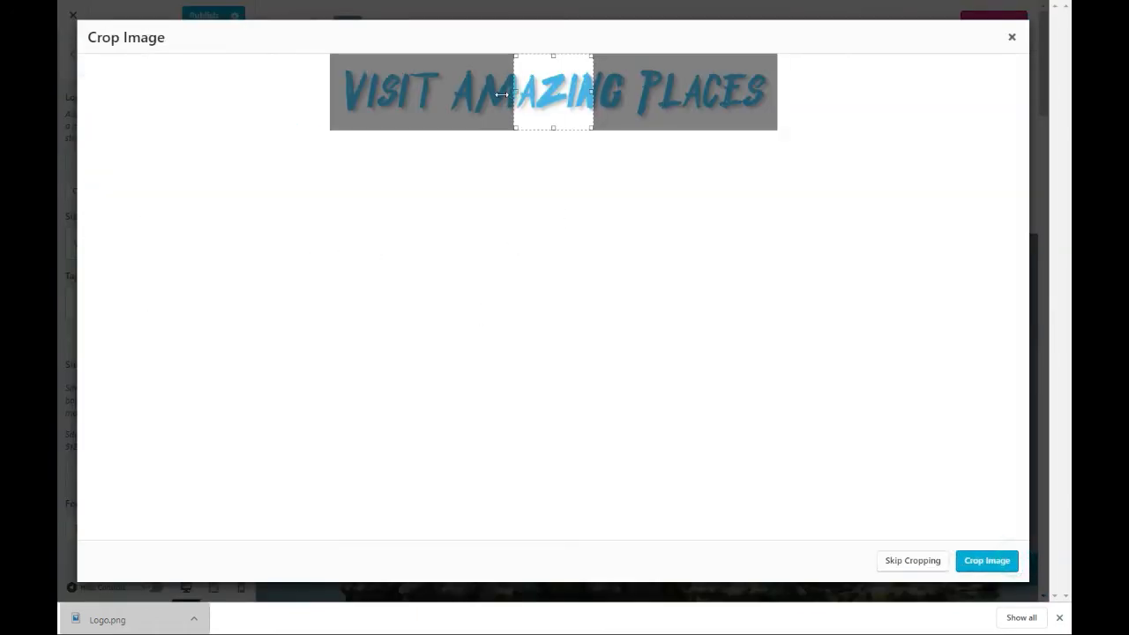
{"action": "left_click_drag", "start_coordinate": [515, 90], "coordinate": [332, 91]}
{"action": "left_click_drag", "start_coordinate": [594, 91], "coordinate": [796, 93]}
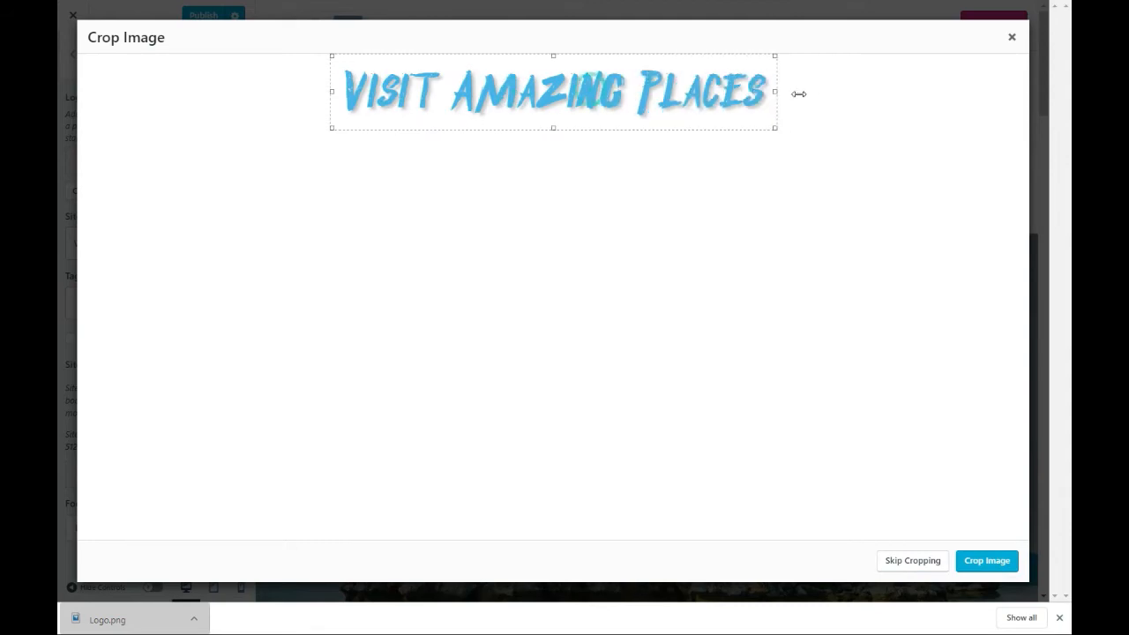
{"action": "left_click", "coordinate": [976, 559]}
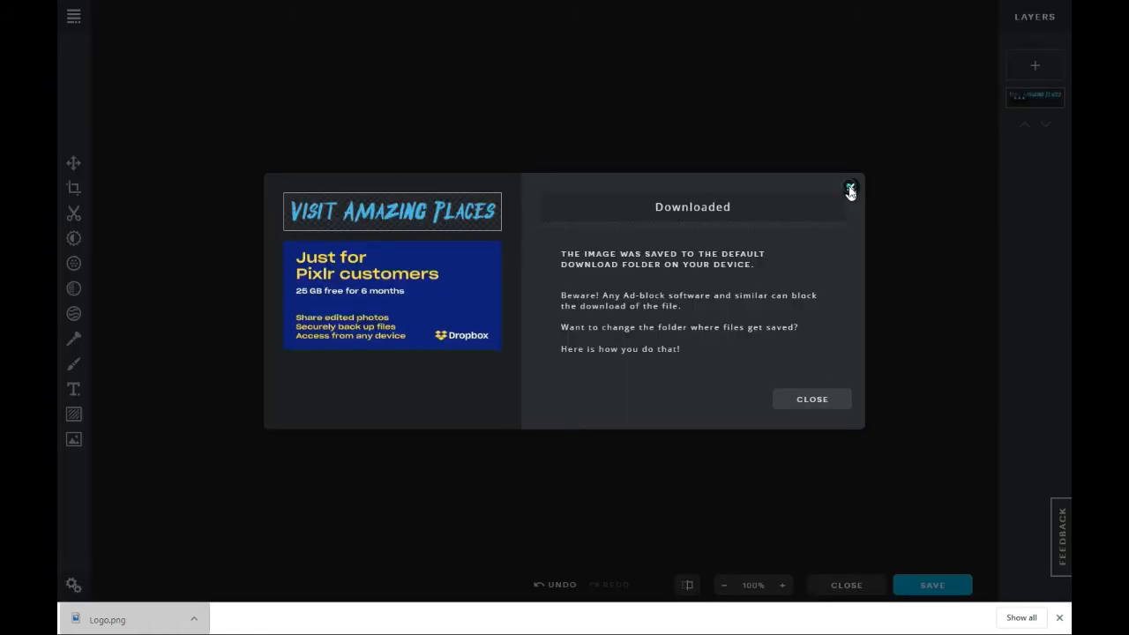
Step: Switch to Pixlr, dismiss the download message and open the setup options for a new blank image
{"action": "left_click", "coordinate": [850, 190]}
{"action": "left_click", "coordinate": [1023, 68]}
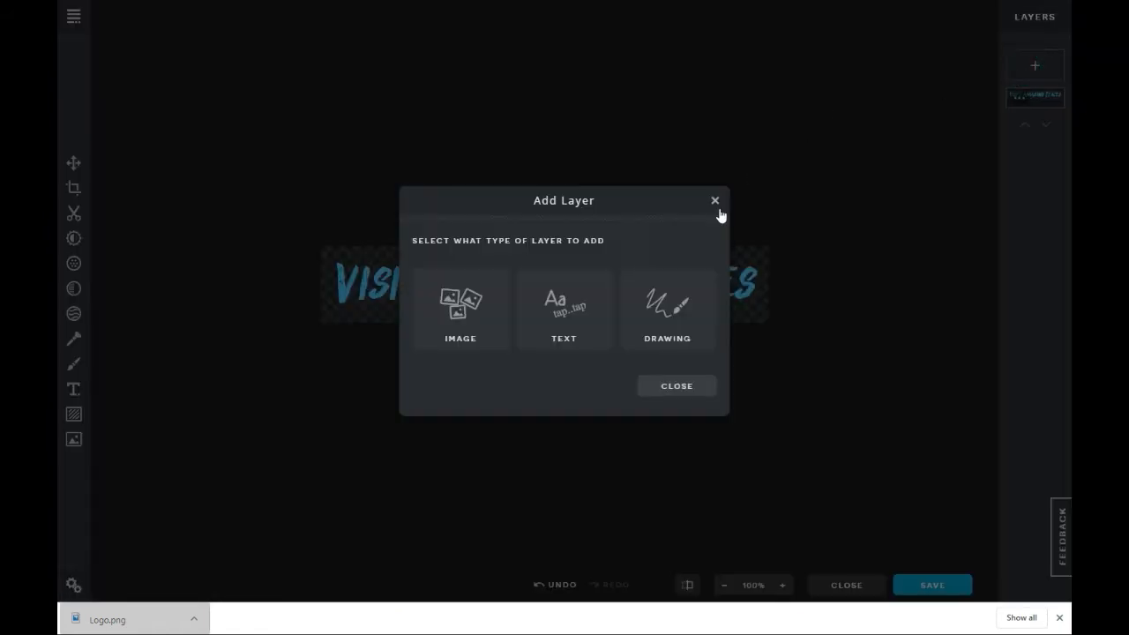
{"action": "left_click", "coordinate": [716, 201]}
{"action": "left_click", "coordinate": [74, 16]}
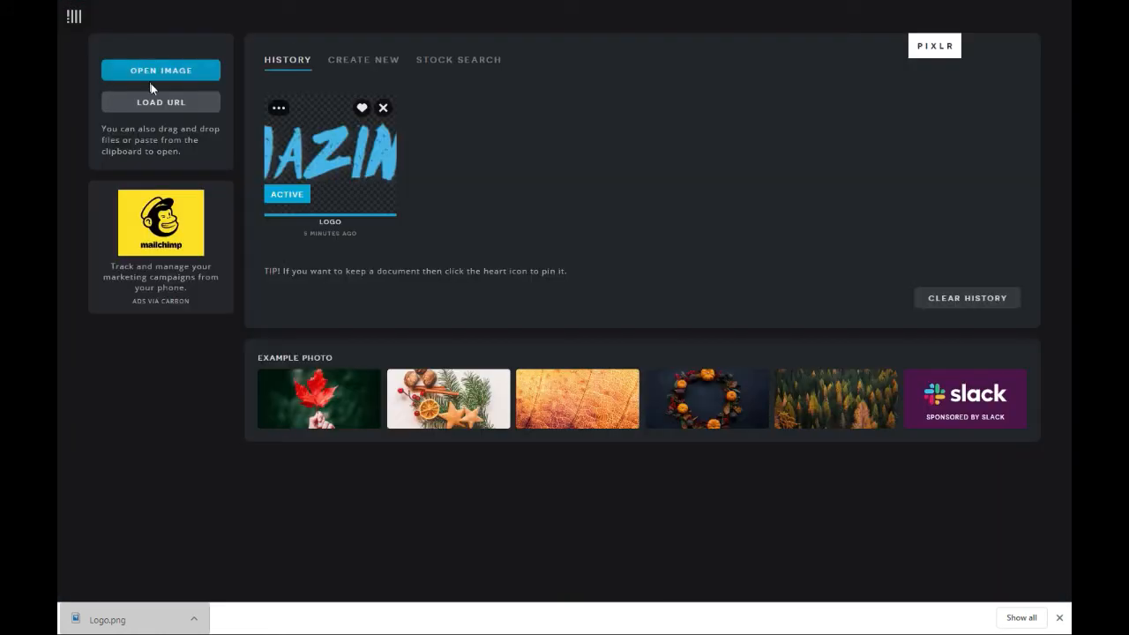
{"action": "left_click", "coordinate": [355, 58]}
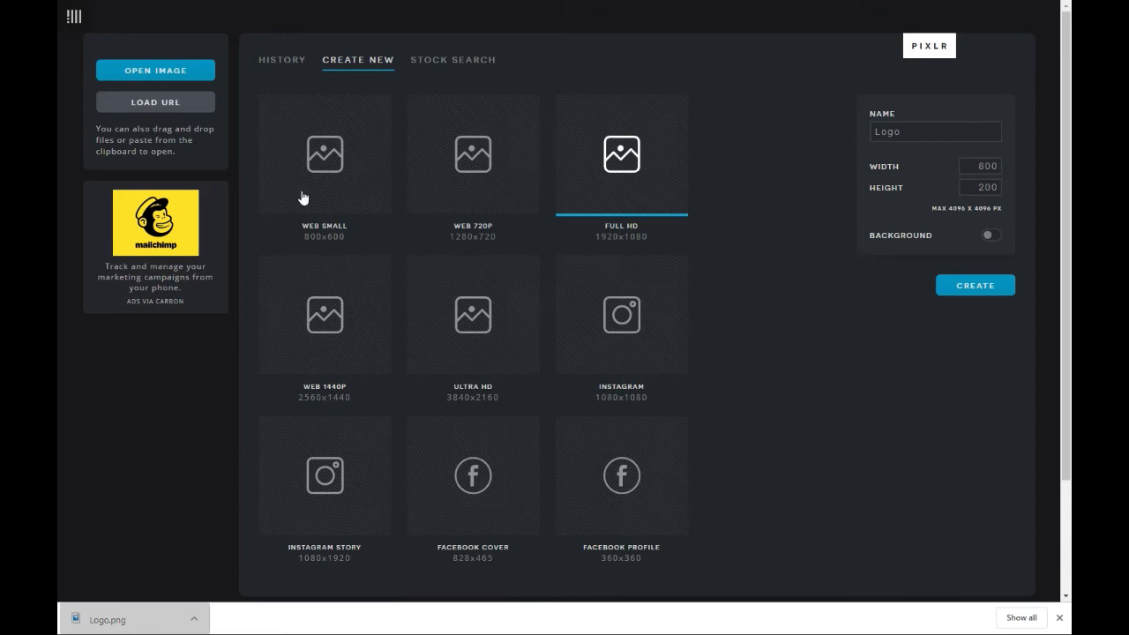
Step: Create a new blank 512 x 512 px image named "icon" with the background off
{"action": "double_click", "coordinate": [986, 166]}
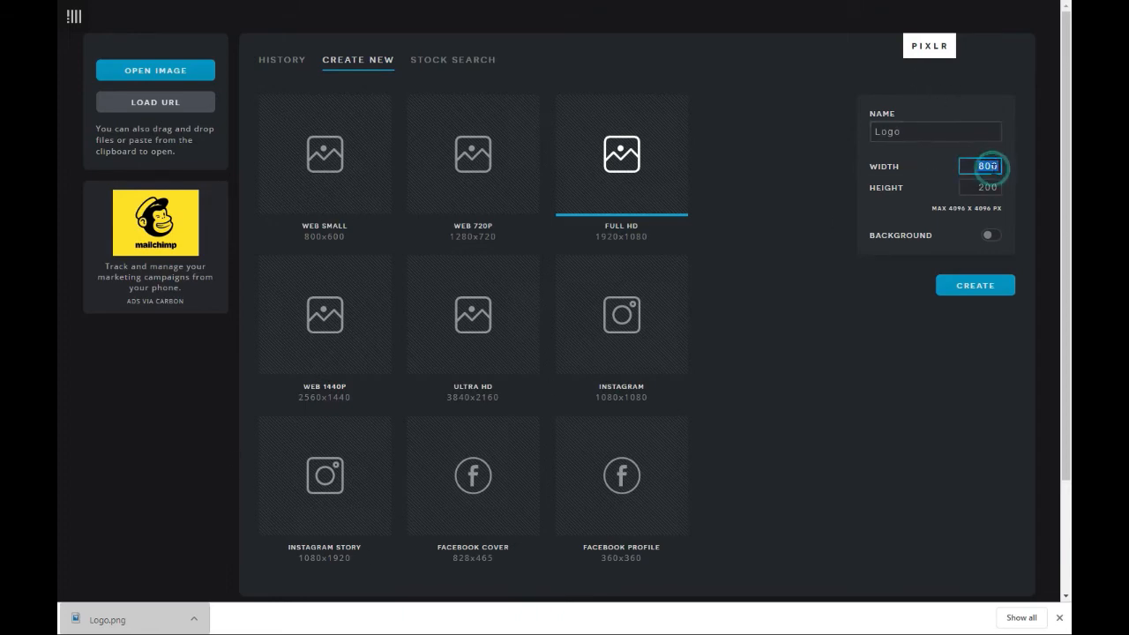
{"action": "type", "text": "512"}
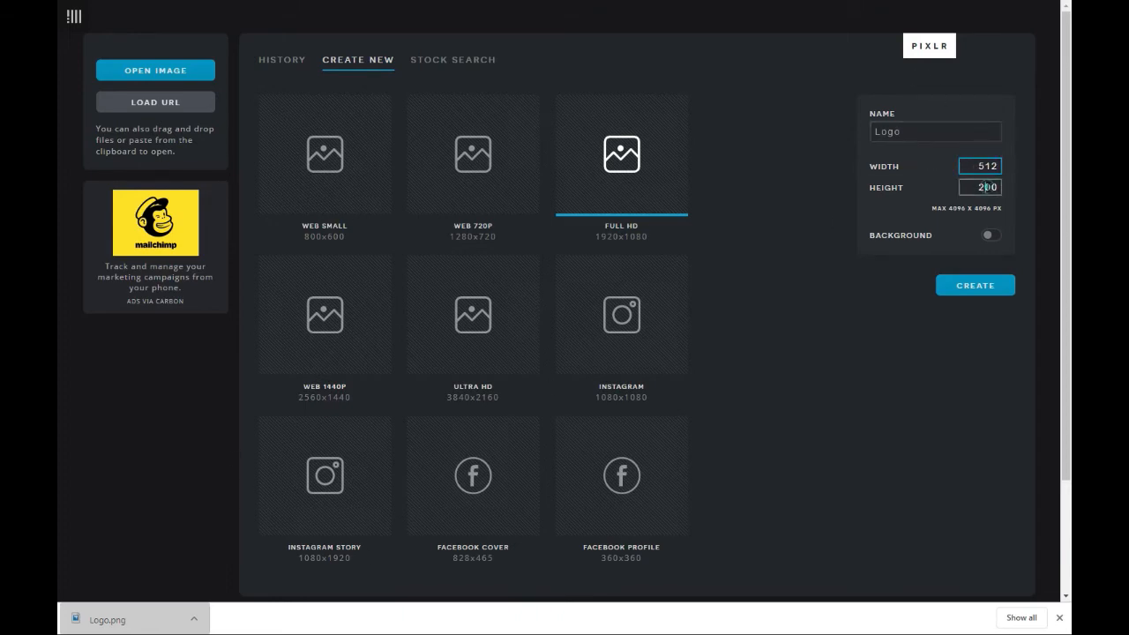
{"action": "key", "text": "Tab"}
{"action": "type", "text": "5"}
{"action": "key", "text": "shift+Tab"}
{"action": "key", "text": "shift+Tab"}
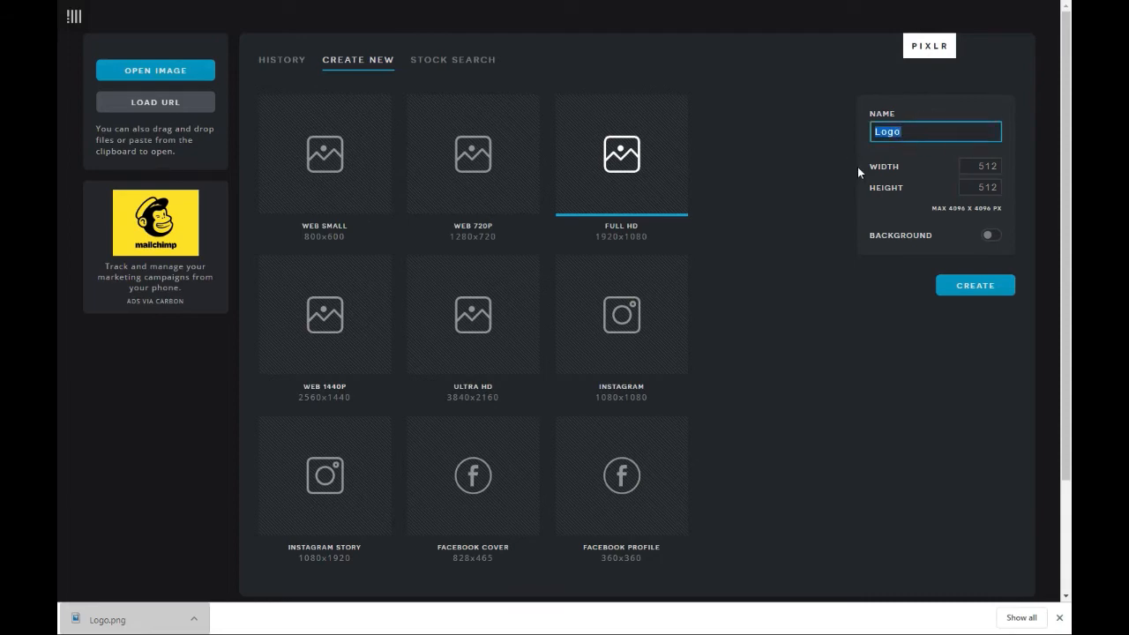
{"action": "type", "text": "icon"}
{"action": "left_click", "coordinate": [977, 286]}
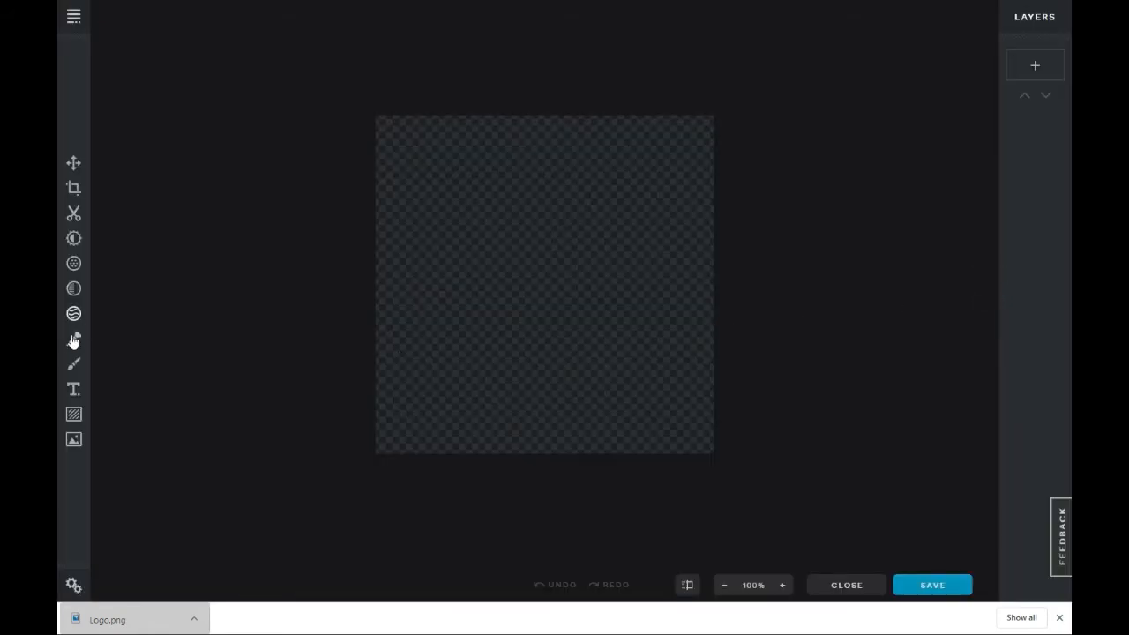
Step: Add a new text to the icon canvas and set its font to Hakushou
{"action": "left_click", "coordinate": [73, 389]}
{"action": "left_click", "coordinate": [142, 100]}
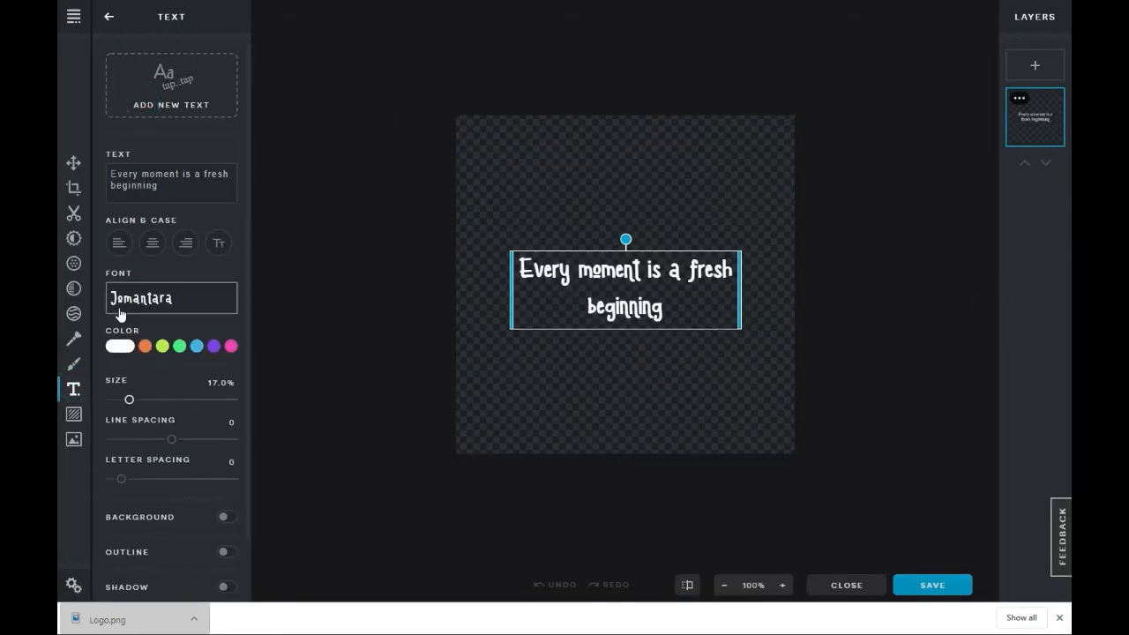
{"action": "left_click", "coordinate": [180, 306]}
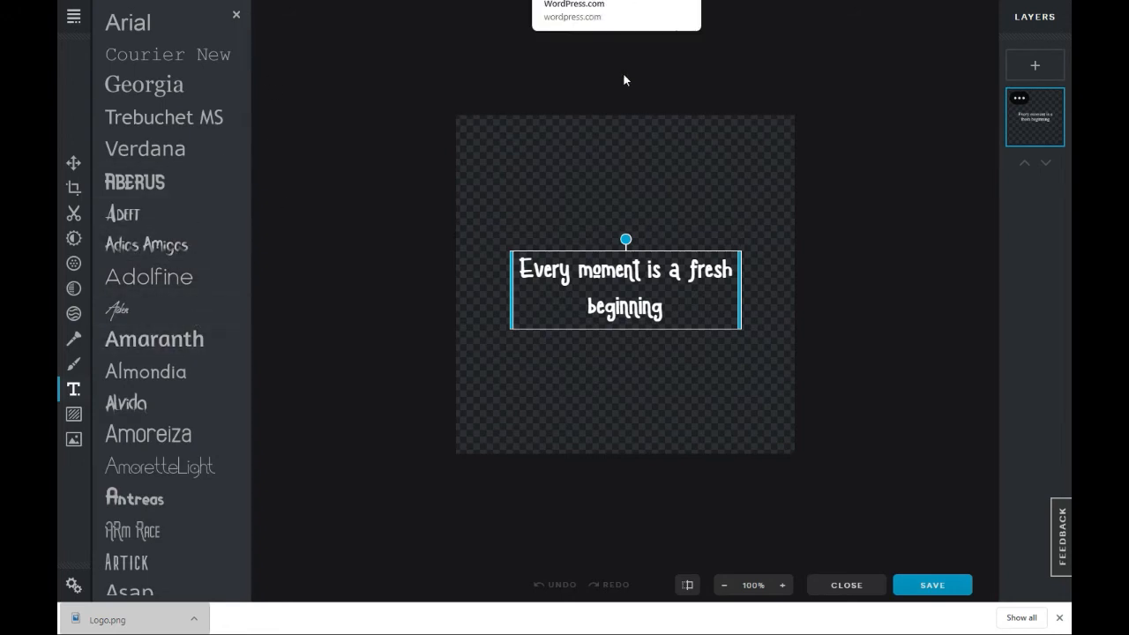
{"action": "scroll", "coordinate": [181, 374], "scroll_direction": "down", "scroll_amount": 1}
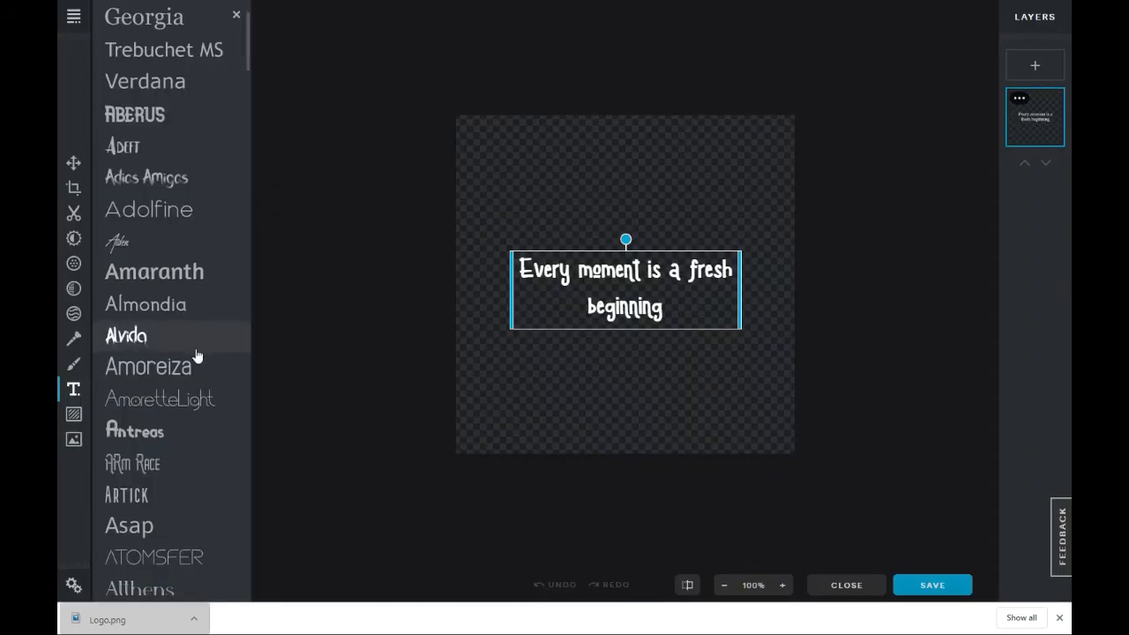
{"action": "scroll", "coordinate": [196, 355], "scroll_direction": "down", "scroll_amount": 3}
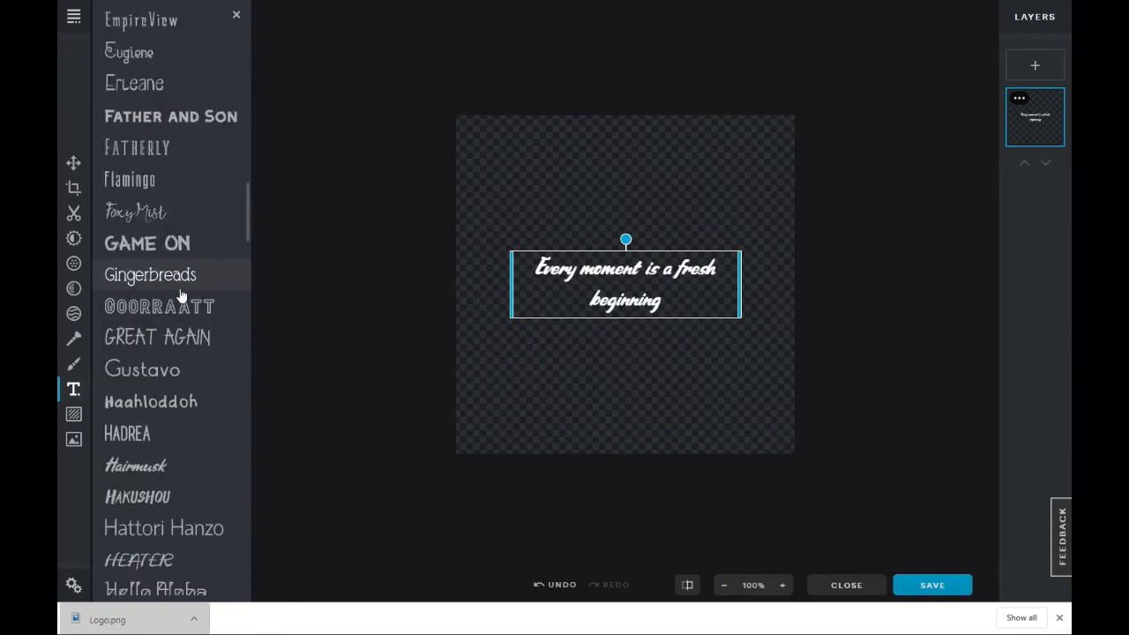
{"action": "scroll", "coordinate": [182, 295], "scroll_direction": "down", "scroll_amount": 3}
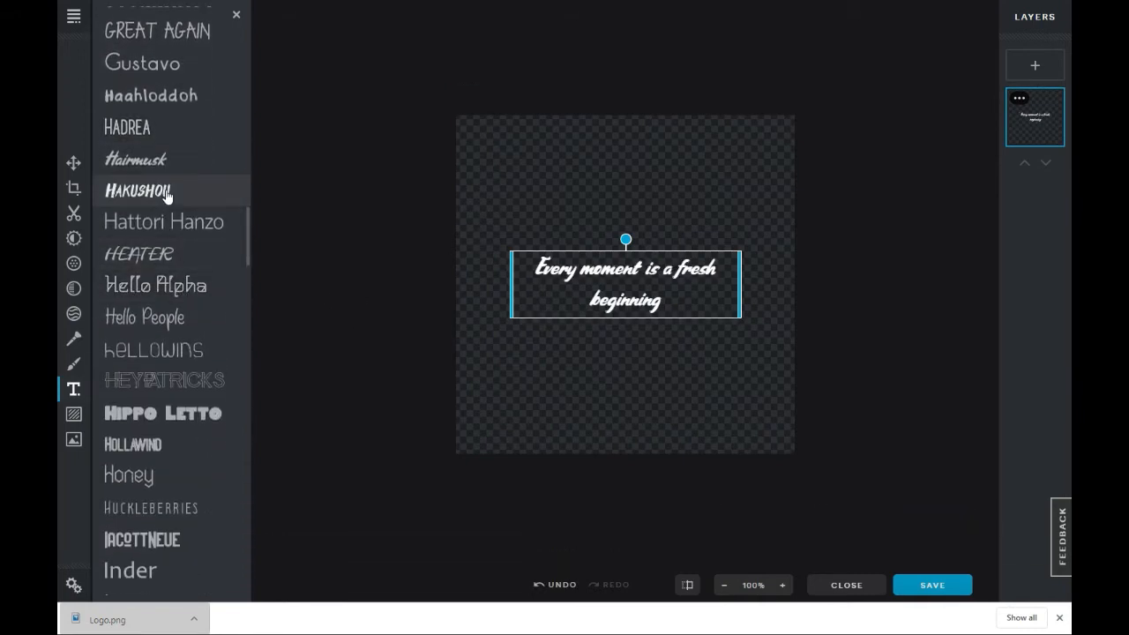
{"action": "left_click", "coordinate": [167, 191]}
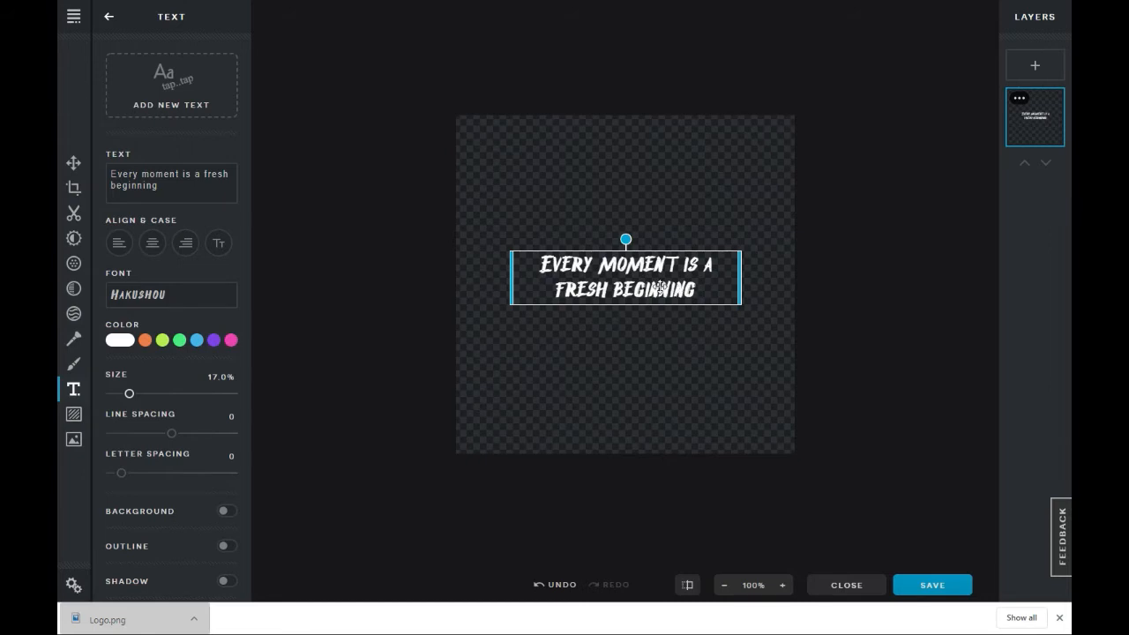
Step: Replace the placeholder text with "V A P", enlarge it to a size of 84.5% and move it up on the canvas
{"action": "left_click", "coordinate": [181, 189]}
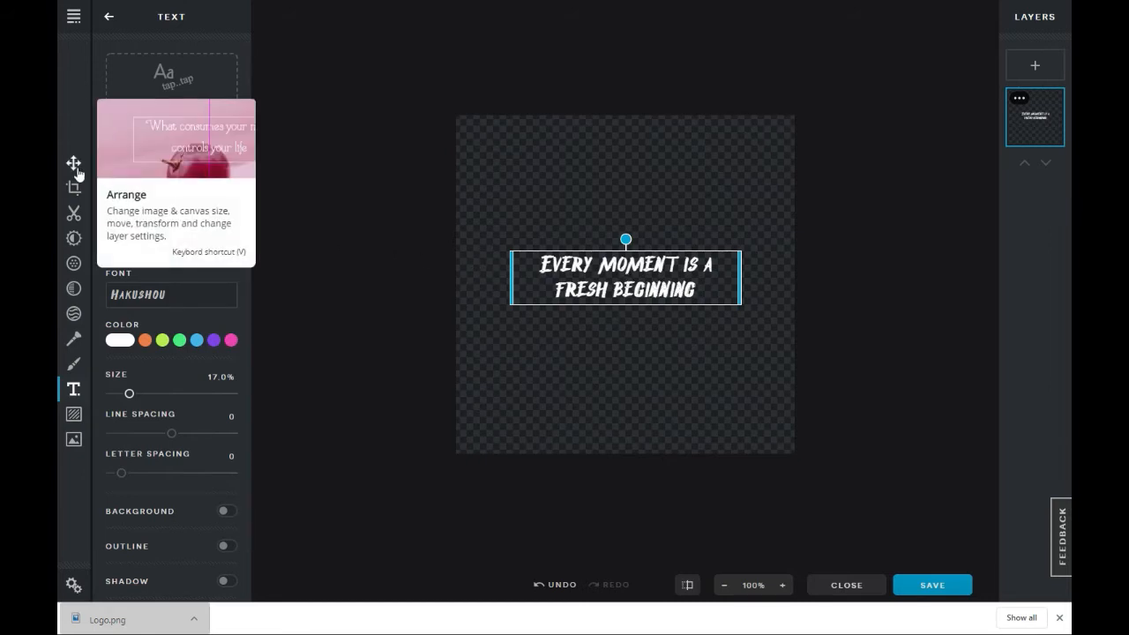
{"action": "type", "text": "VAP"}
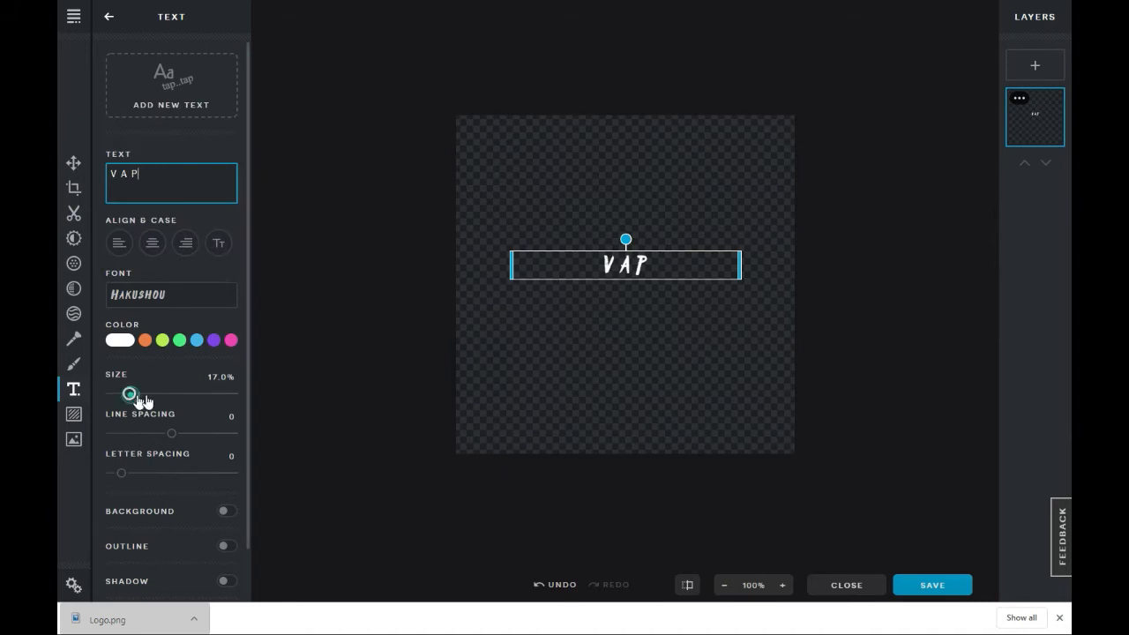
{"action": "left_click_drag", "start_coordinate": [146, 401], "coordinate": [213, 403]}
{"action": "left_click_drag", "start_coordinate": [632, 357], "coordinate": [630, 257]}
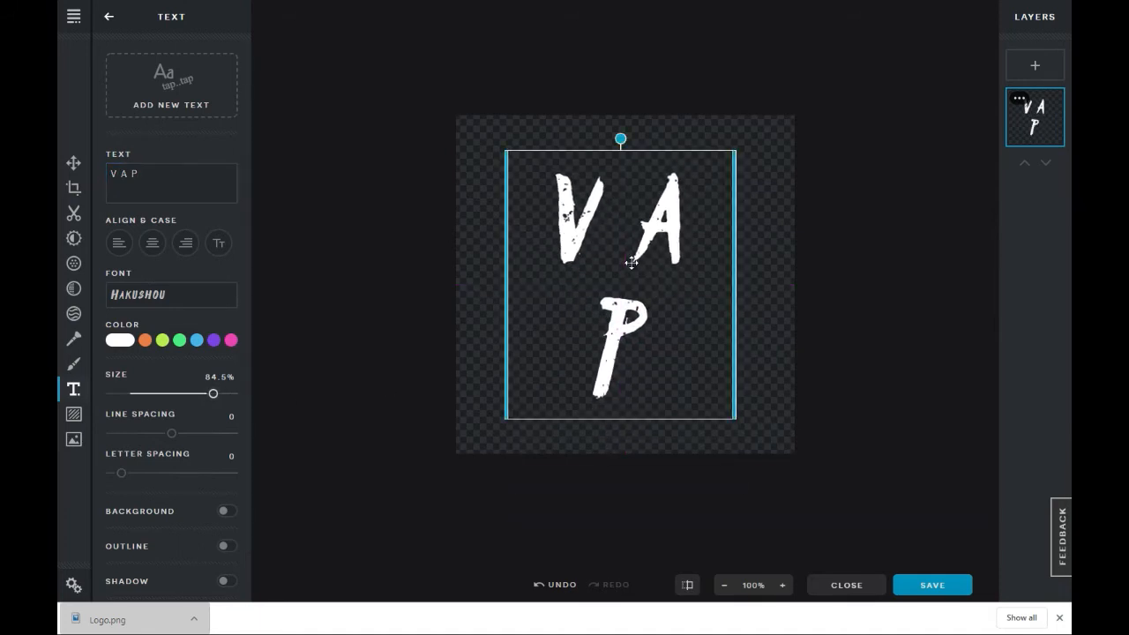
Step: Colour the "V A P" text light blue (#46B4EB), and turn on its shadow, centring the text on the canvas both horizontally and vertically
{"action": "left_click", "coordinate": [196, 341]}
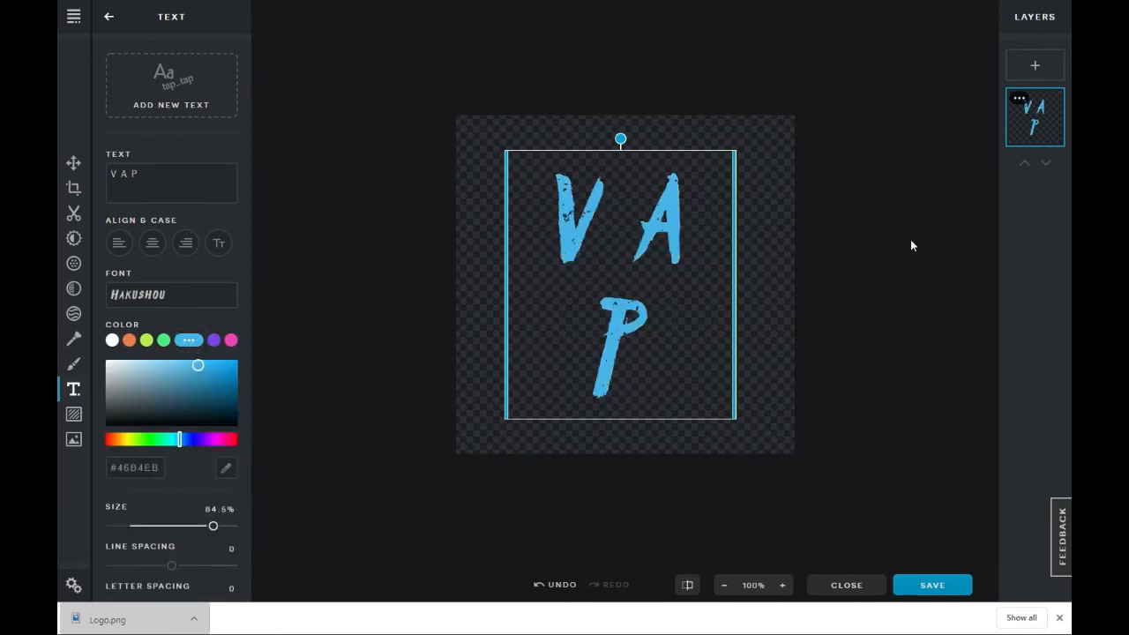
{"action": "scroll", "coordinate": [194, 538], "scroll_direction": "down", "scroll_amount": 5}
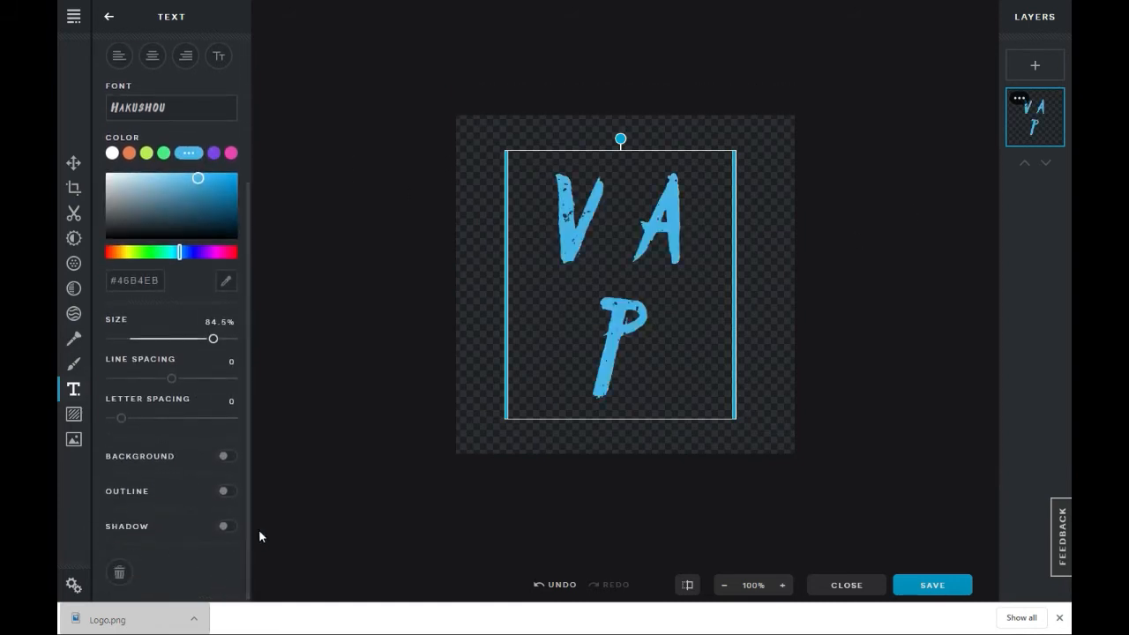
{"action": "left_click", "coordinate": [227, 525]}
{"action": "left_click_drag", "start_coordinate": [560, 356], "coordinate": [611, 327]}
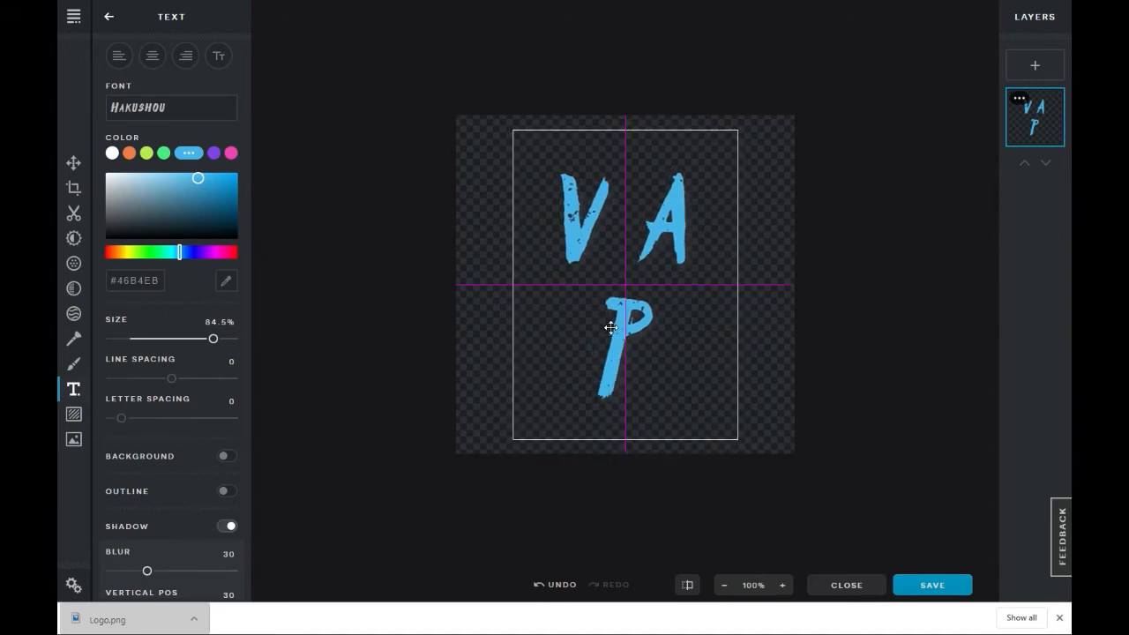
Step: Finish the text editing and download the icon image as a 512 x 512 px PNG named "icon"
{"action": "left_click", "coordinate": [825, 313]}
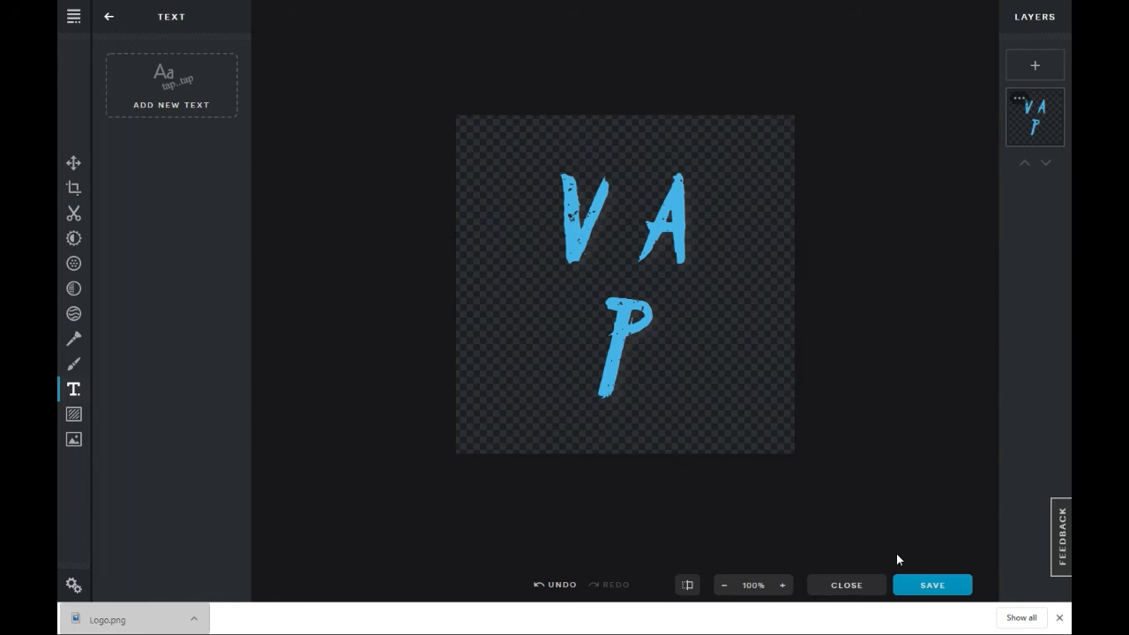
{"action": "left_click", "coordinate": [937, 585]}
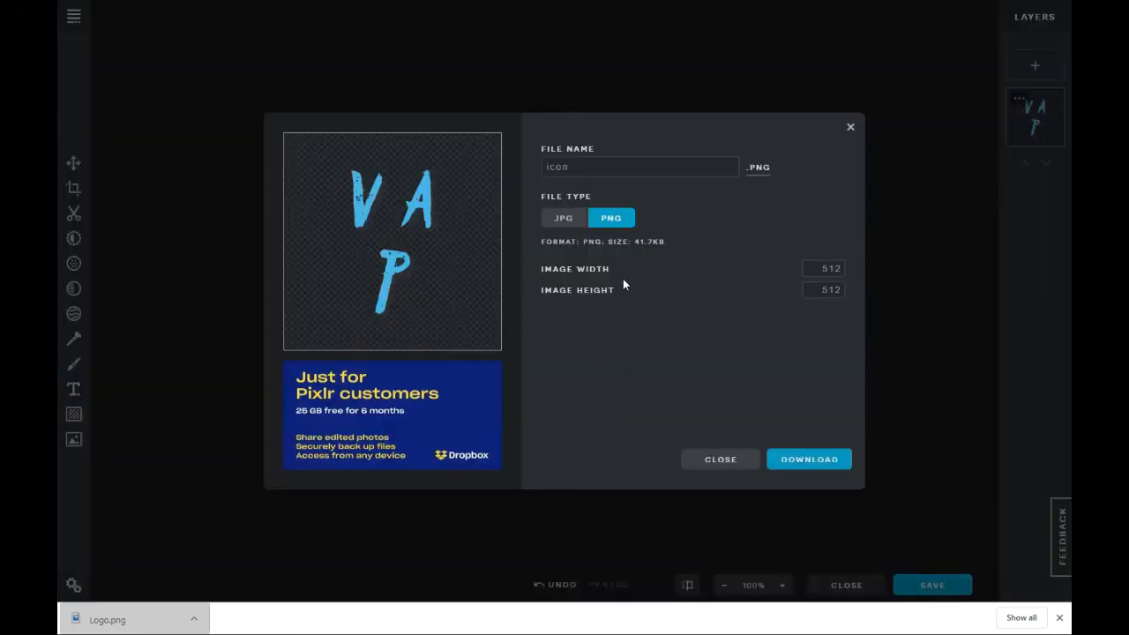
{"action": "left_click", "coordinate": [813, 461]}
Step: Switch to the WordPress.com customizer's Site Identity settings and upload icon.png to the media library through the site icon selection
{"action": "left_click", "coordinate": [291, 2]}
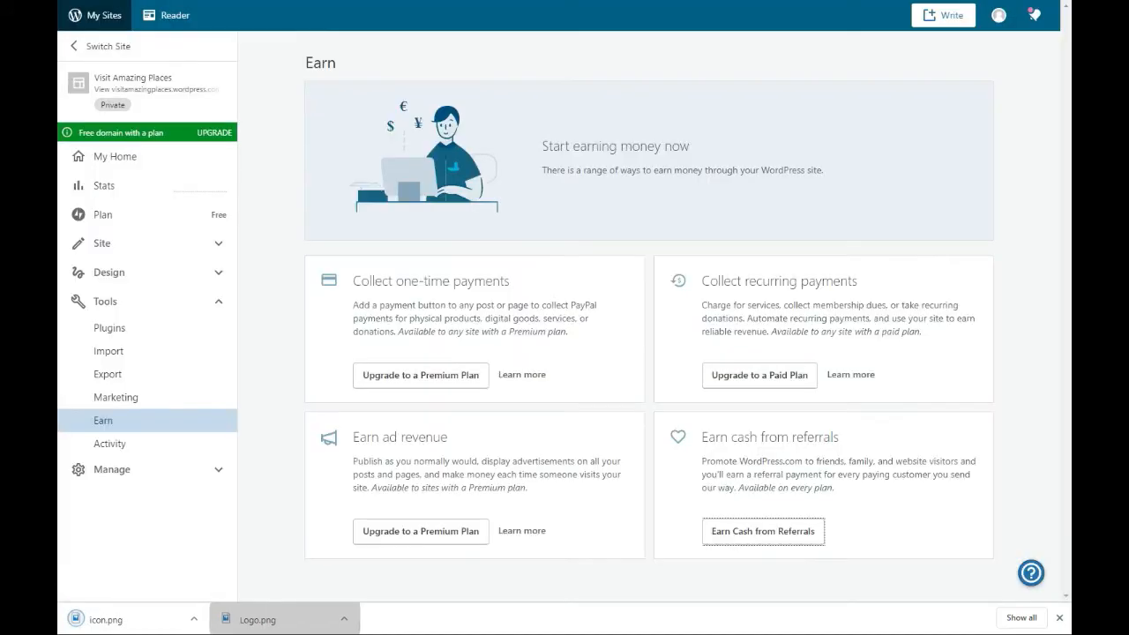
{"action": "left_click", "coordinate": [414, 2]}
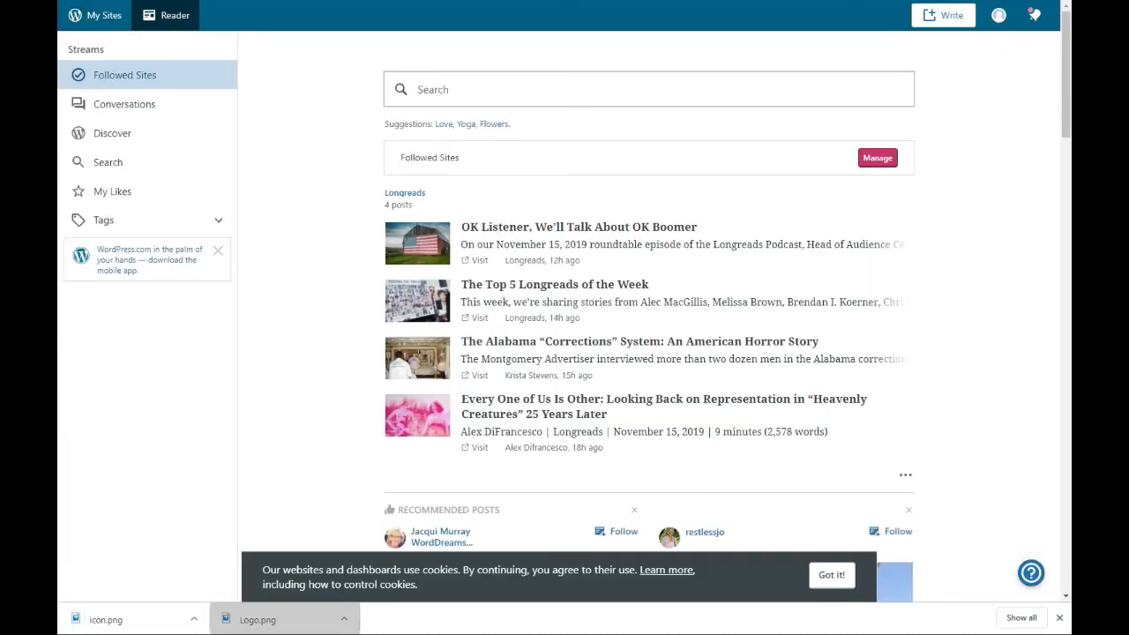
{"action": "left_click", "coordinate": [573, 2]}
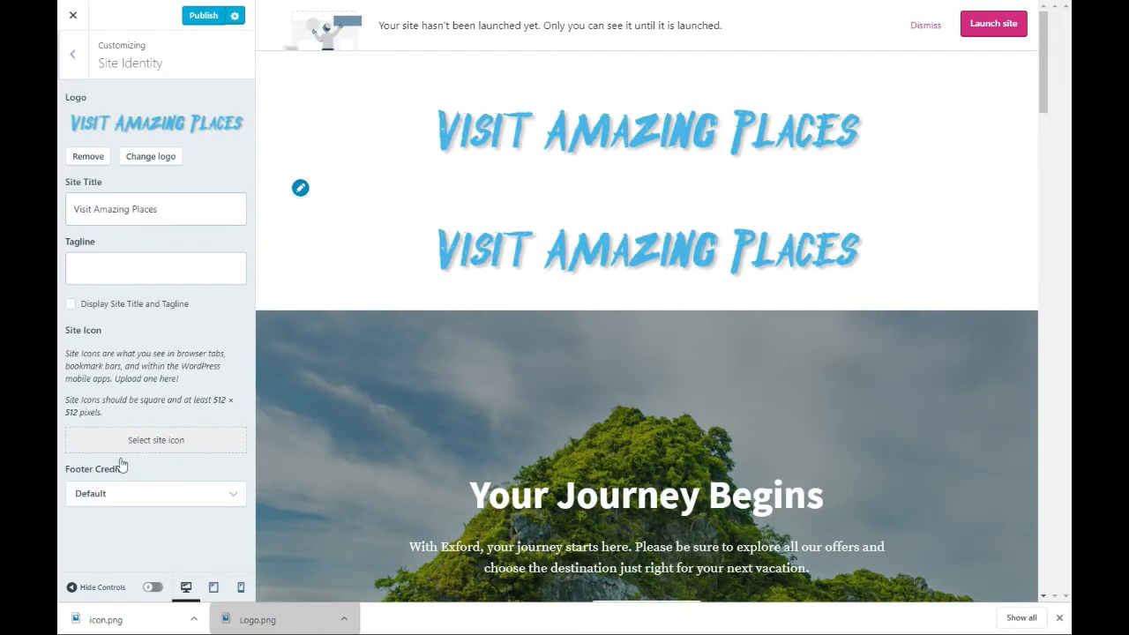
{"action": "left_click", "coordinate": [148, 443]}
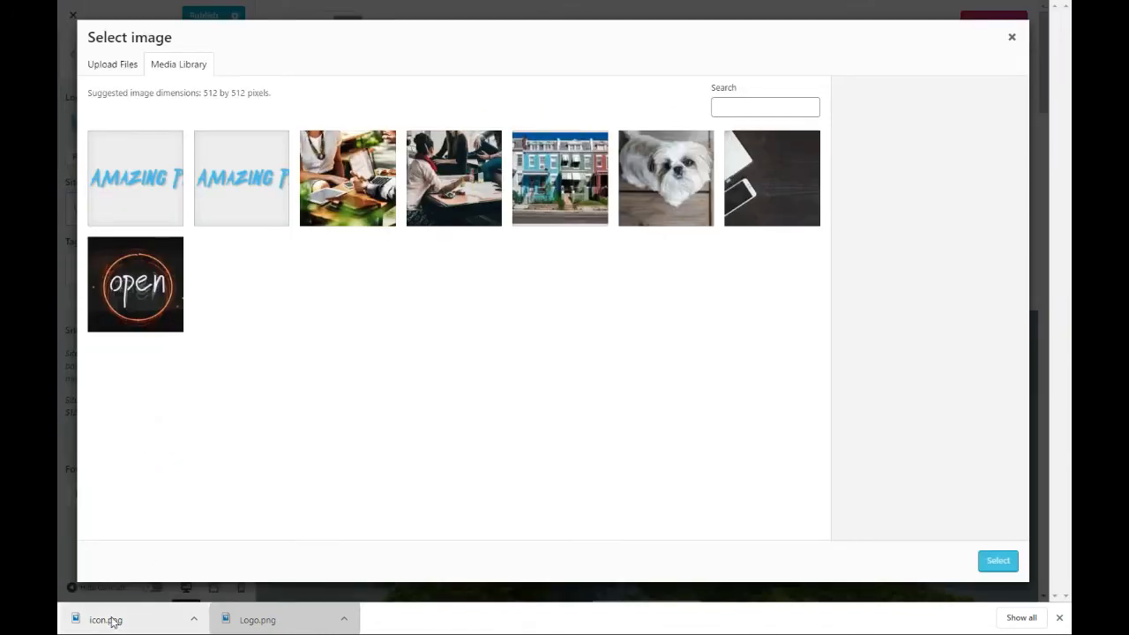
{"action": "left_click", "coordinate": [123, 64]}
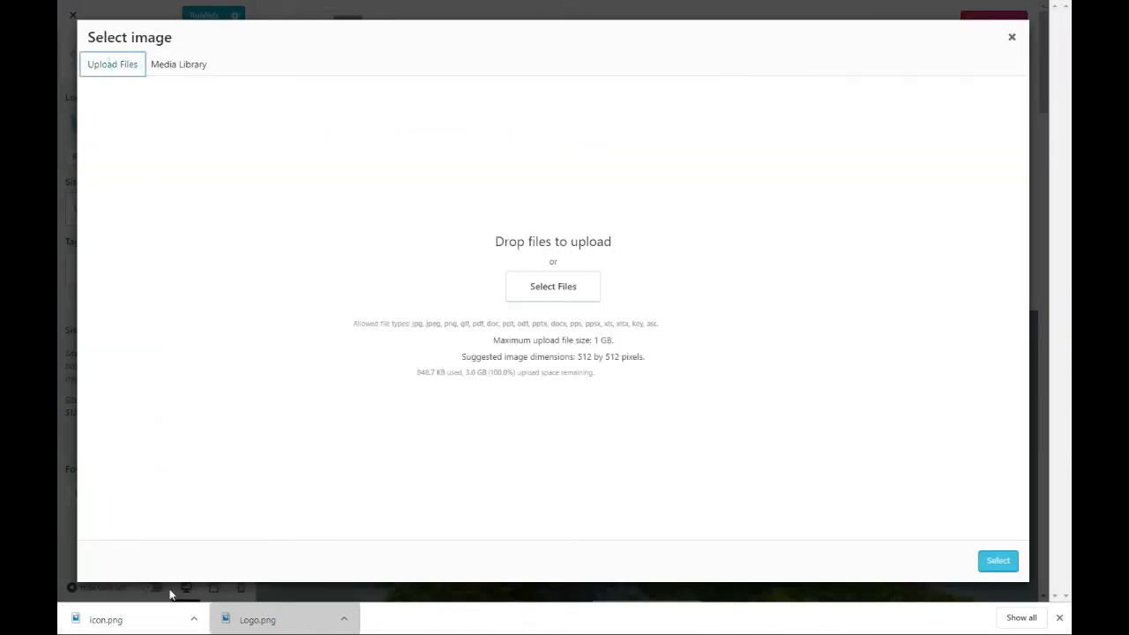
{"action": "left_click_drag", "start_coordinate": [135, 624], "coordinate": [495, 329]}
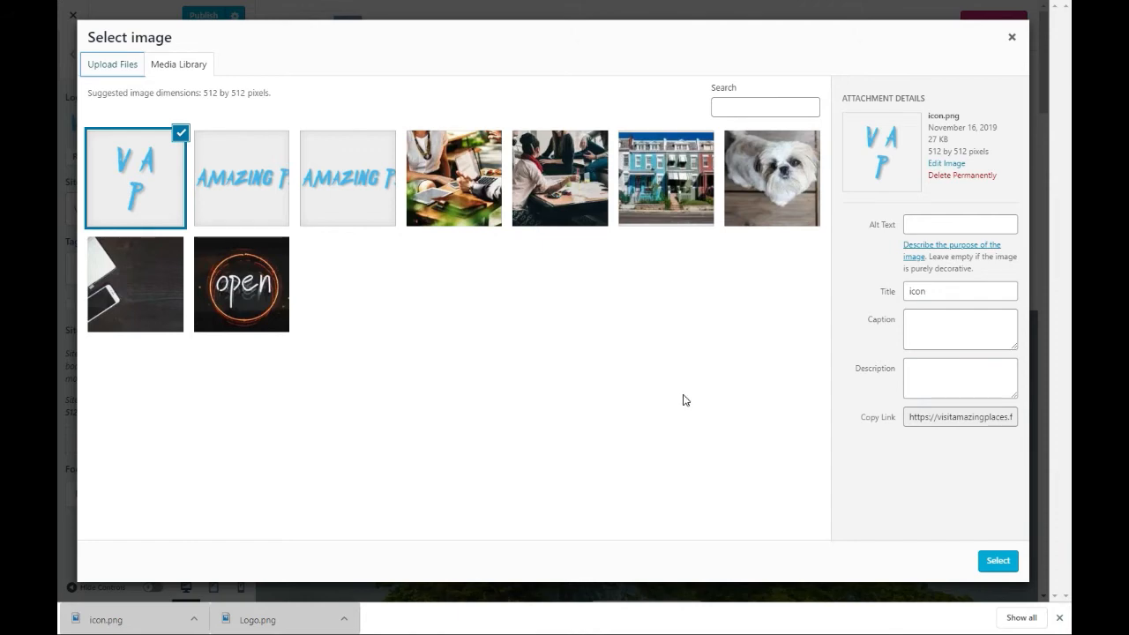
Step: Set the uploaded icon.png as the site icon
{"action": "left_click", "coordinate": [998, 561]}
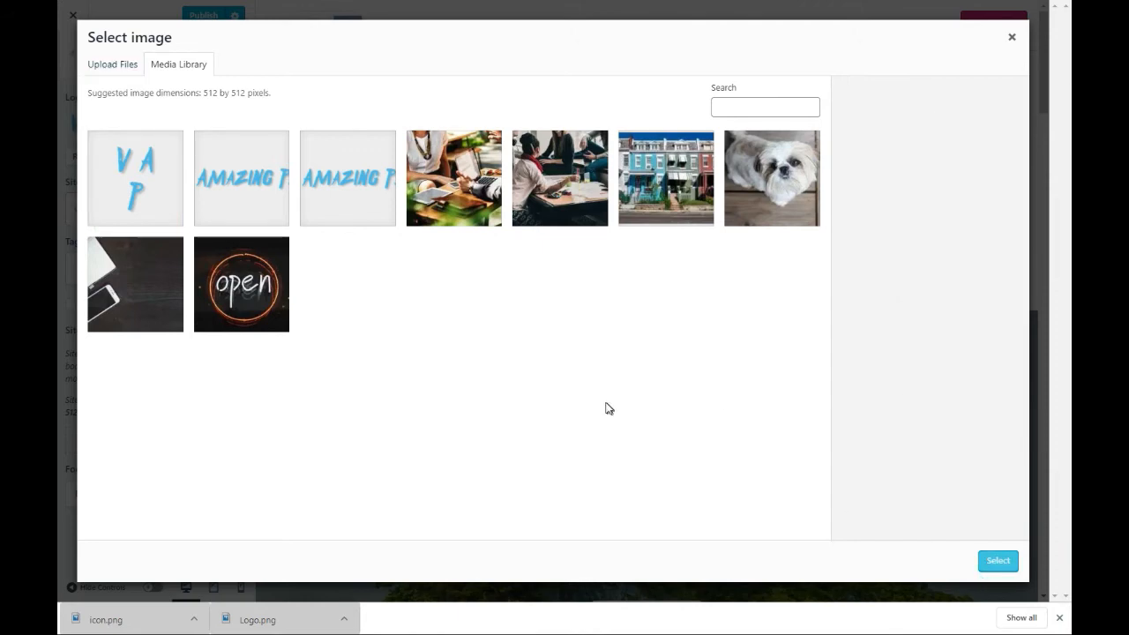
{"action": "left_click", "coordinate": [149, 169]}
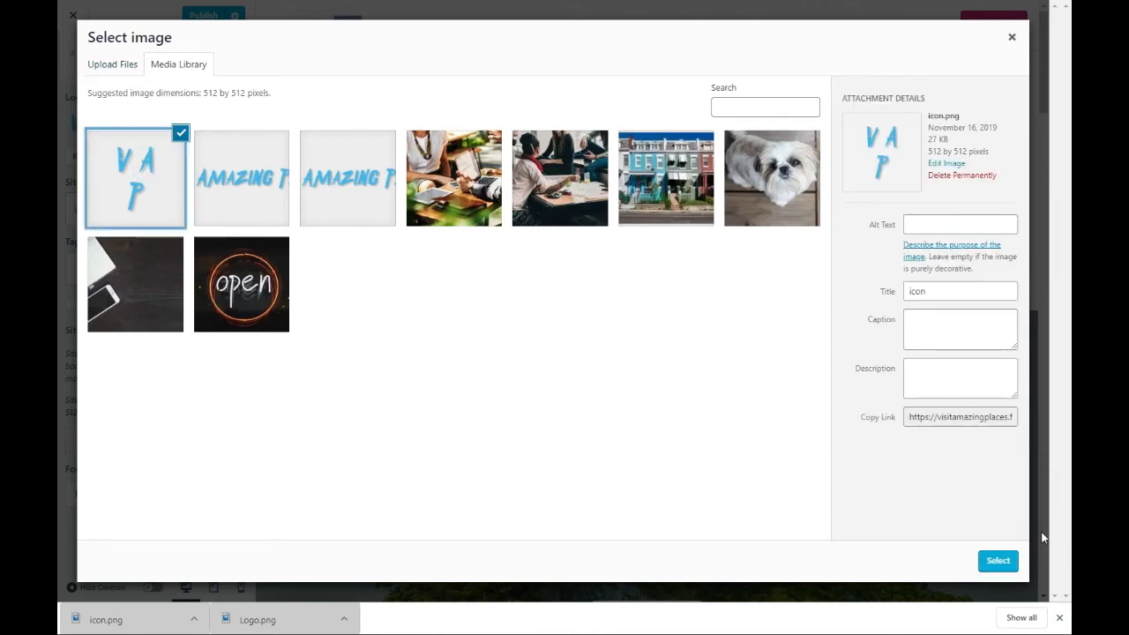
{"action": "left_click", "coordinate": [997, 561]}
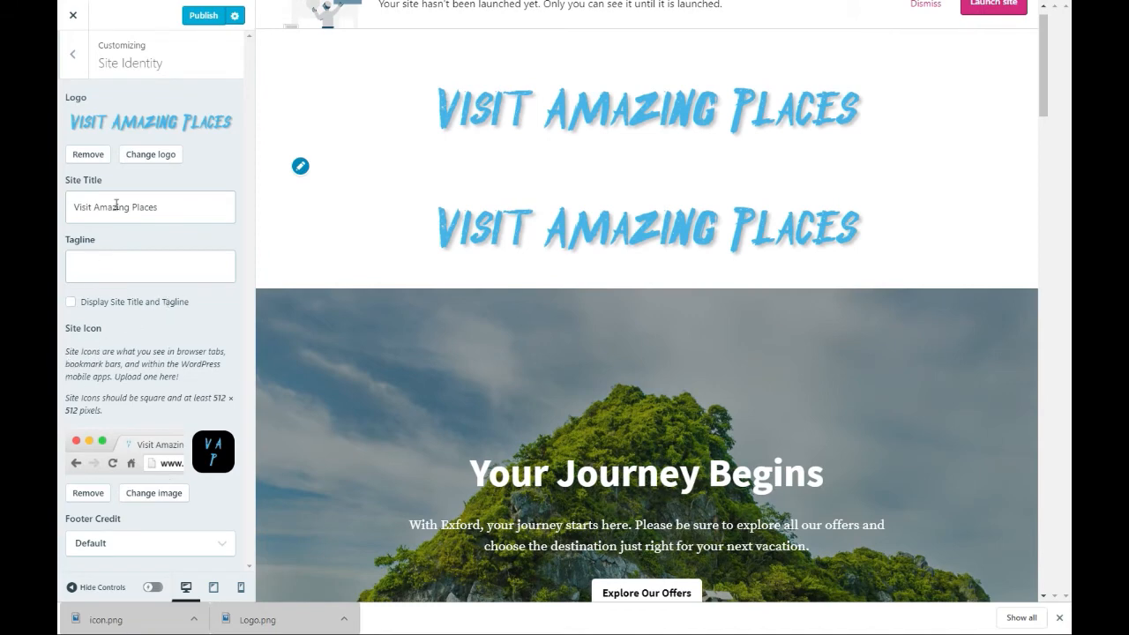
Step: Enter the tagline "Go anywhere" and publish the site identity changes
{"action": "left_click", "coordinate": [117, 266]}
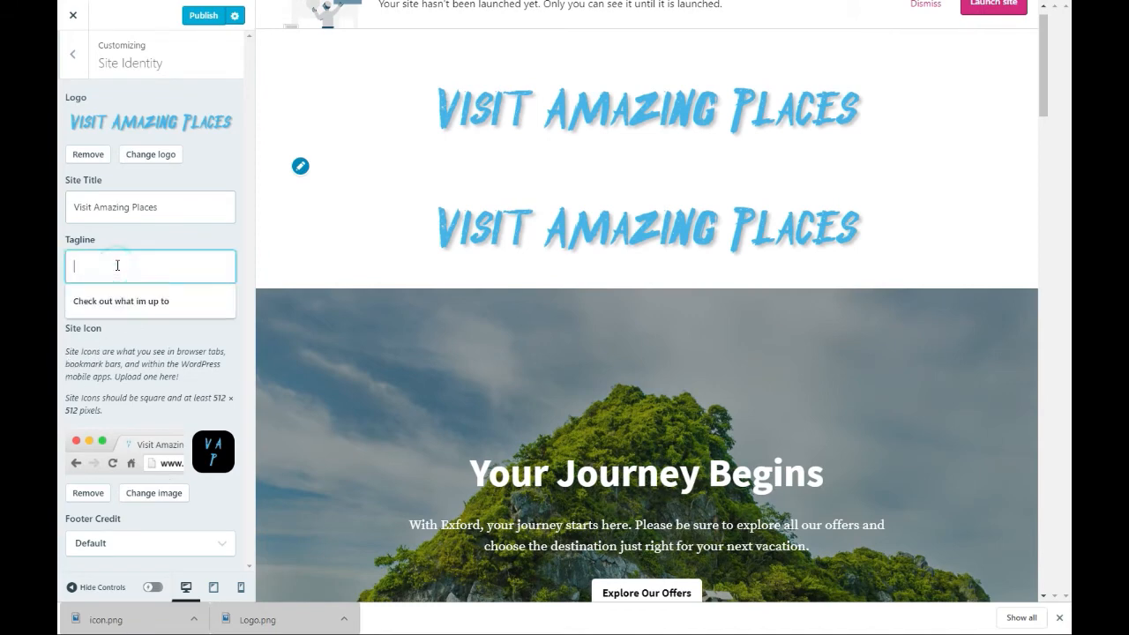
{"action": "left_click", "coordinate": [179, 231]}
{"action": "left_click", "coordinate": [91, 266]}
{"action": "type", "text": "Go anywhere"}
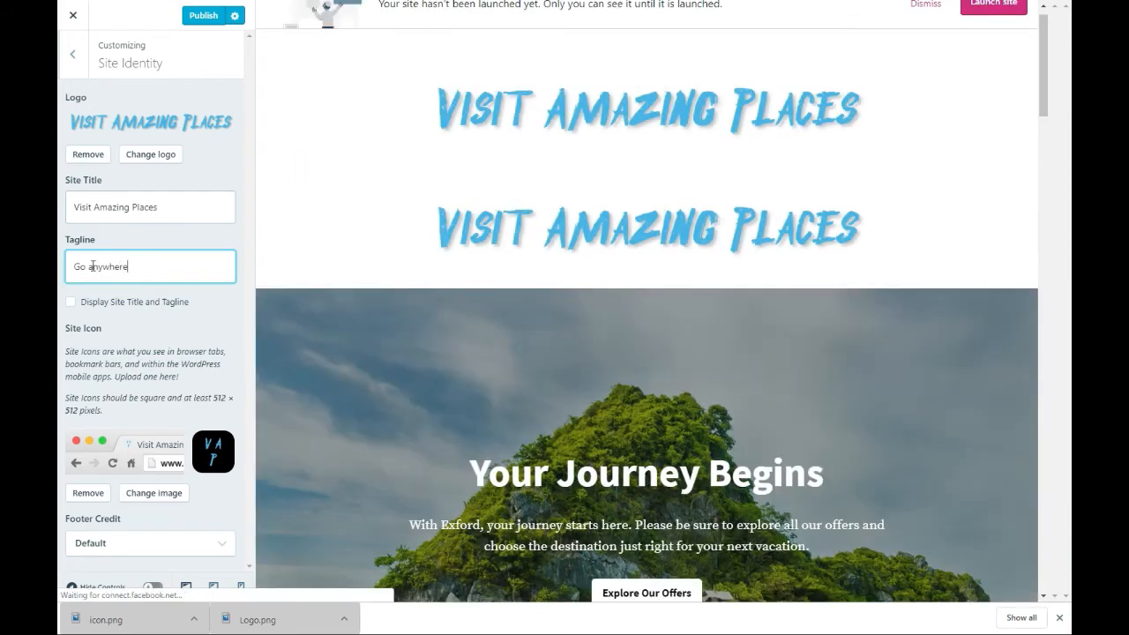
{"action": "left_click", "coordinate": [202, 15]}
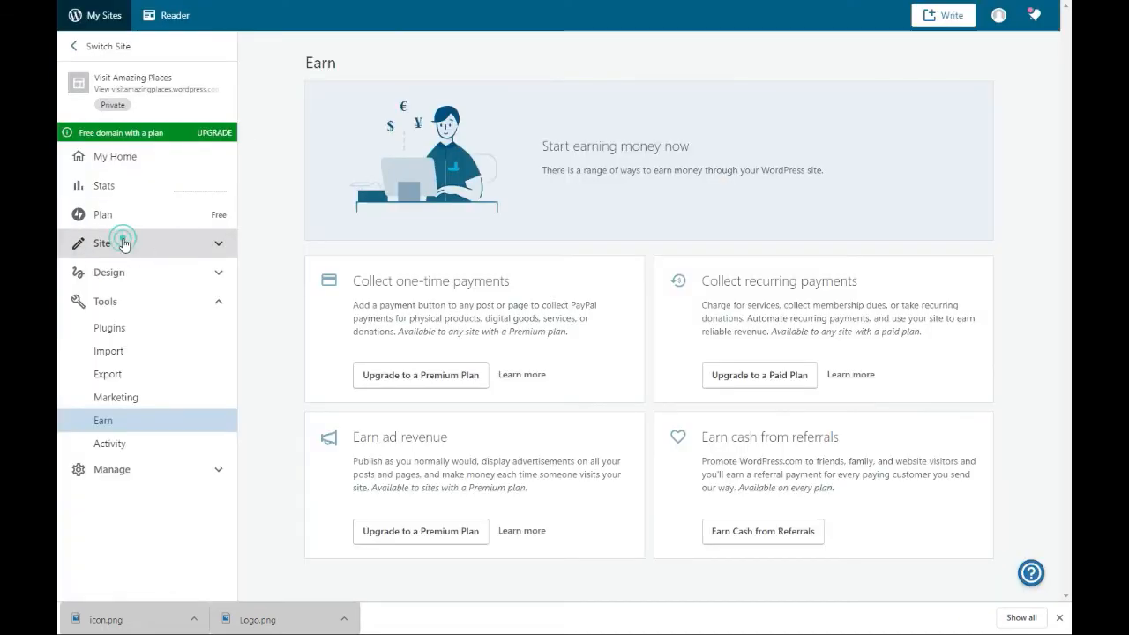
Step: Go to the site's list of pages and open the "Home" page marked as Homepage for editing
{"action": "left_click", "coordinate": [121, 242]}
{"action": "left_click", "coordinate": [114, 269]}
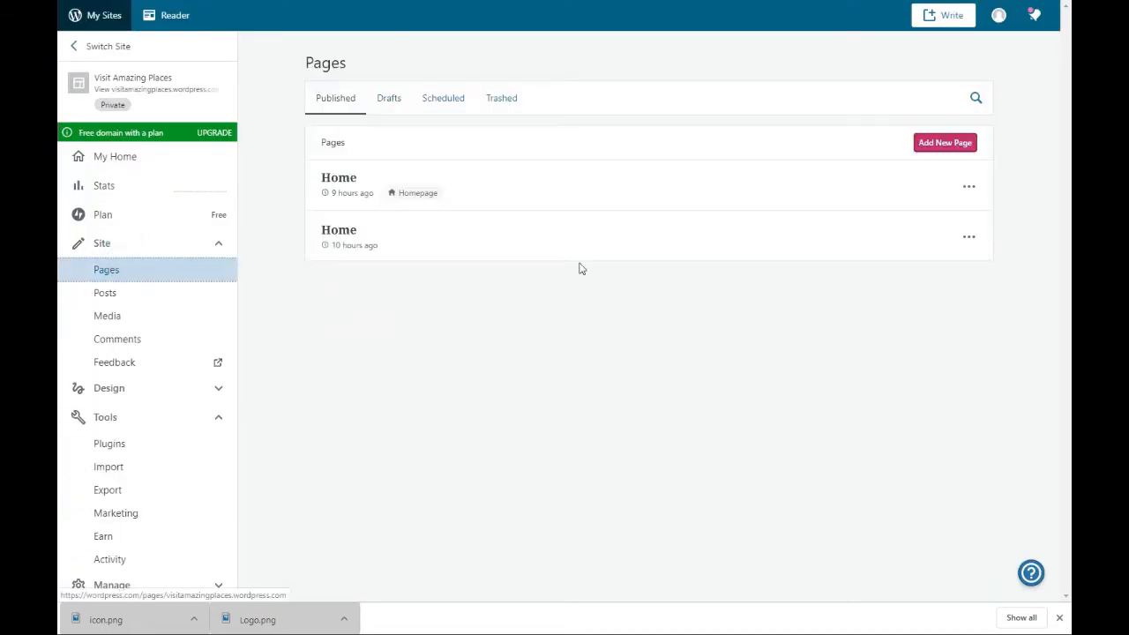
{"action": "left_click", "coordinate": [968, 186]}
{"action": "left_click", "coordinate": [871, 221]}
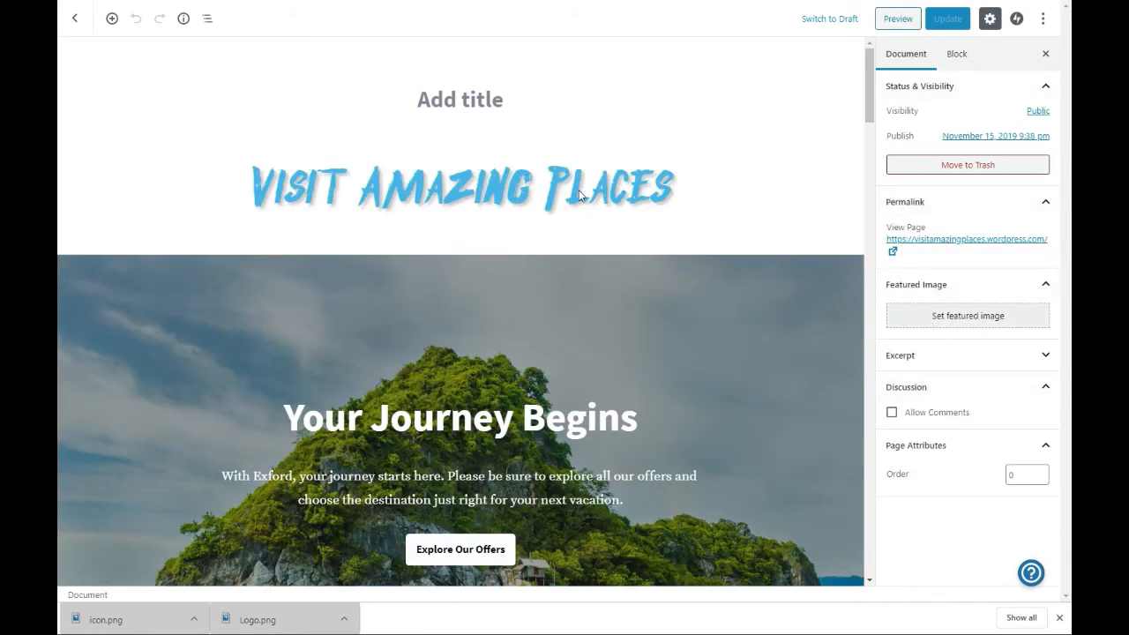
Step: Remove the duplicate "Visit Amazing Places" logo image block above the cover and update the page
{"action": "left_click", "coordinate": [508, 207]}
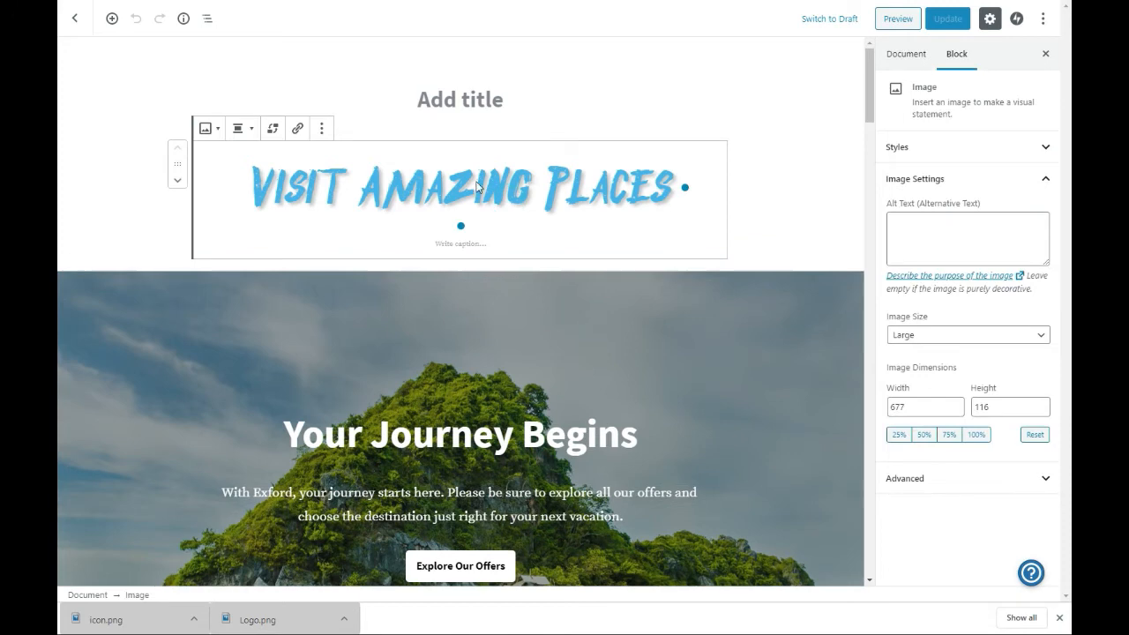
{"action": "left_click", "coordinate": [321, 128]}
{"action": "left_click", "coordinate": [449, 123]}
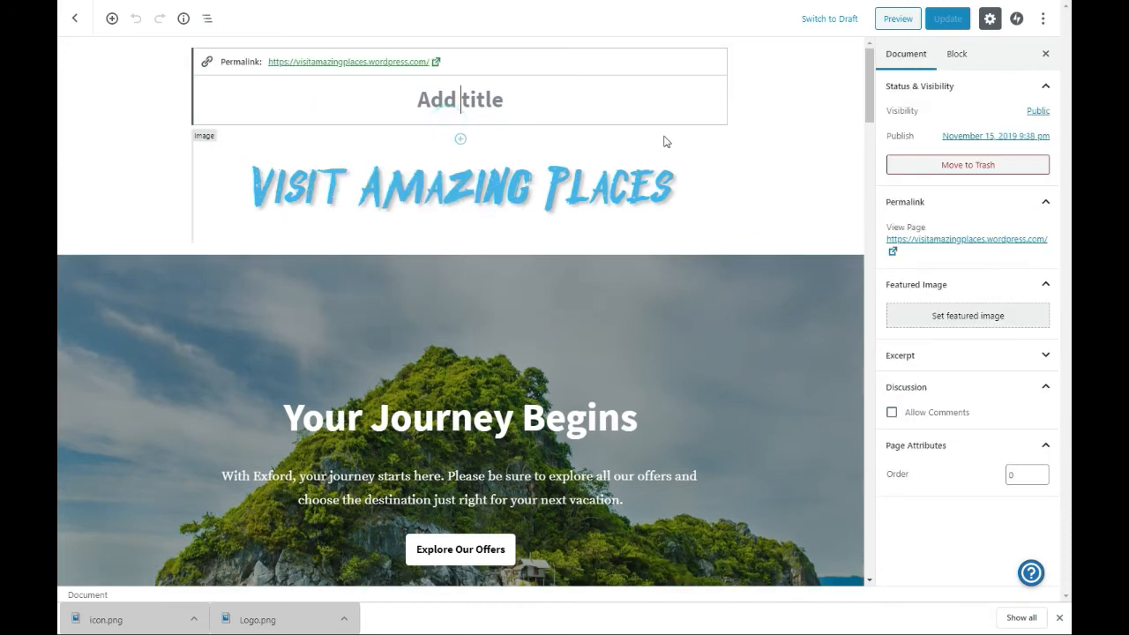
{"action": "left_click", "coordinate": [289, 168]}
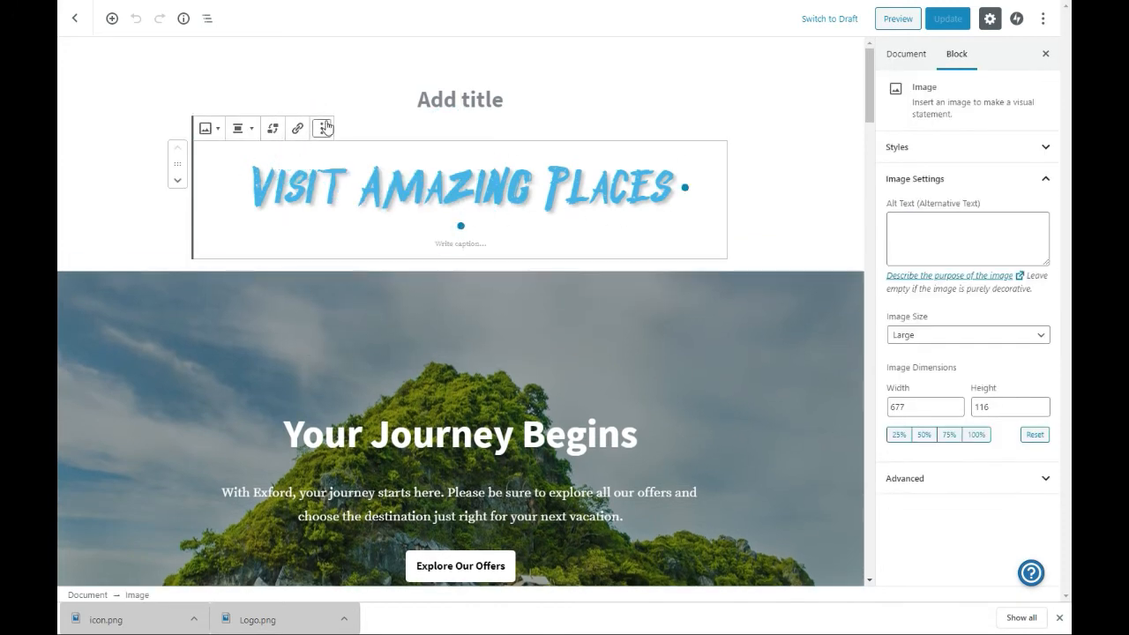
{"action": "left_click", "coordinate": [321, 128]}
{"action": "left_click", "coordinate": [355, 335]}
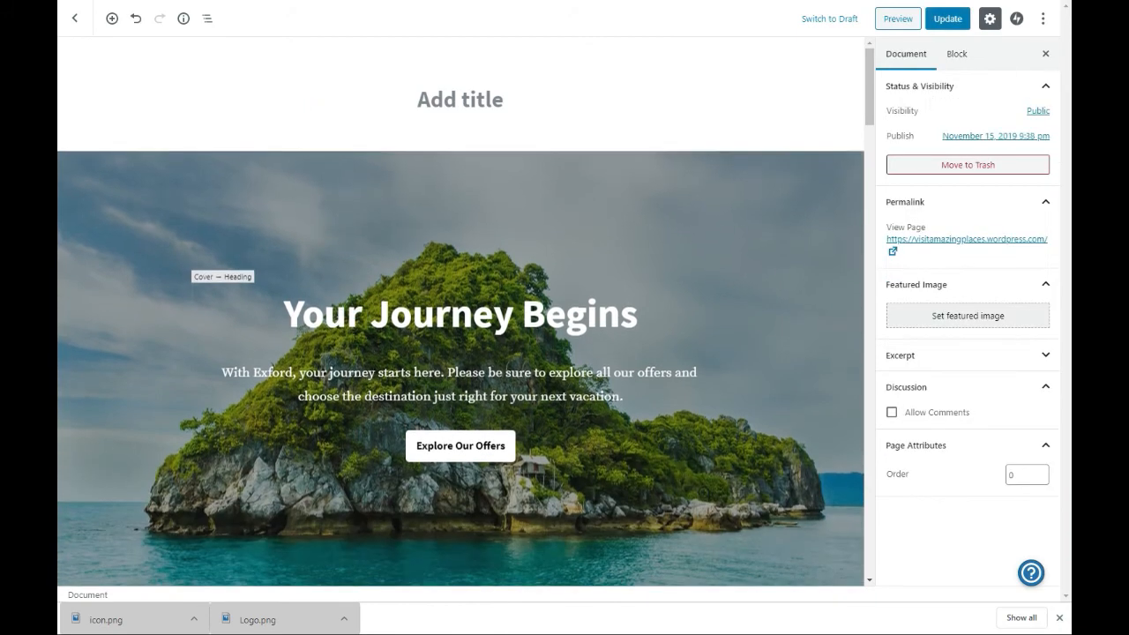
{"action": "left_click", "coordinate": [947, 18]}
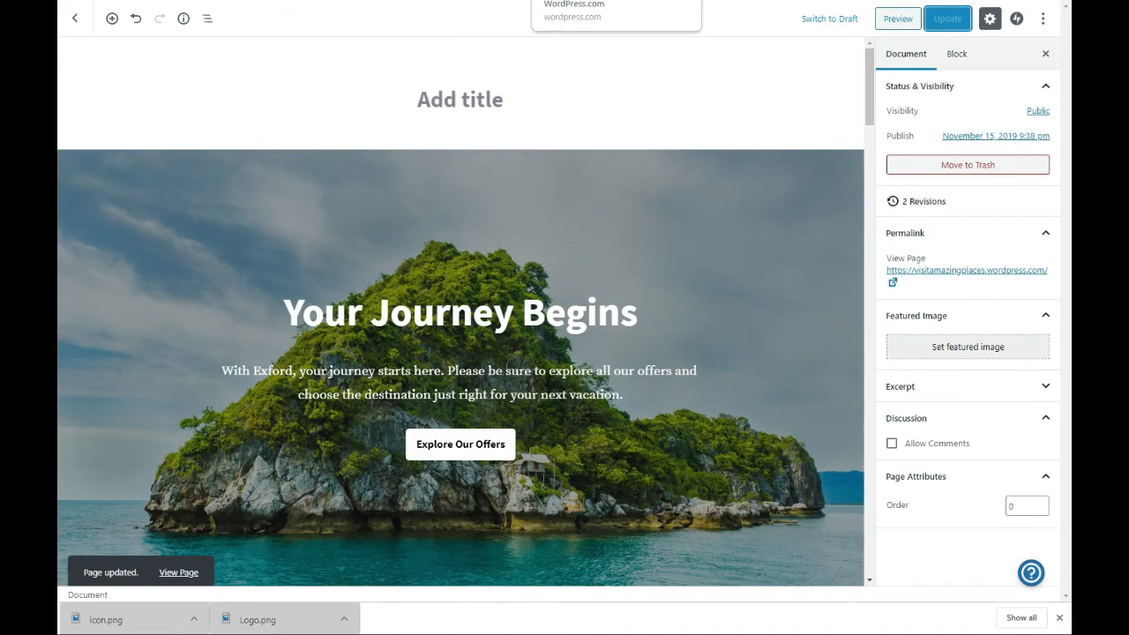
Step: Preview the home page and examine its header logo, cover and the sections below
{"action": "left_click", "coordinate": [895, 19]}
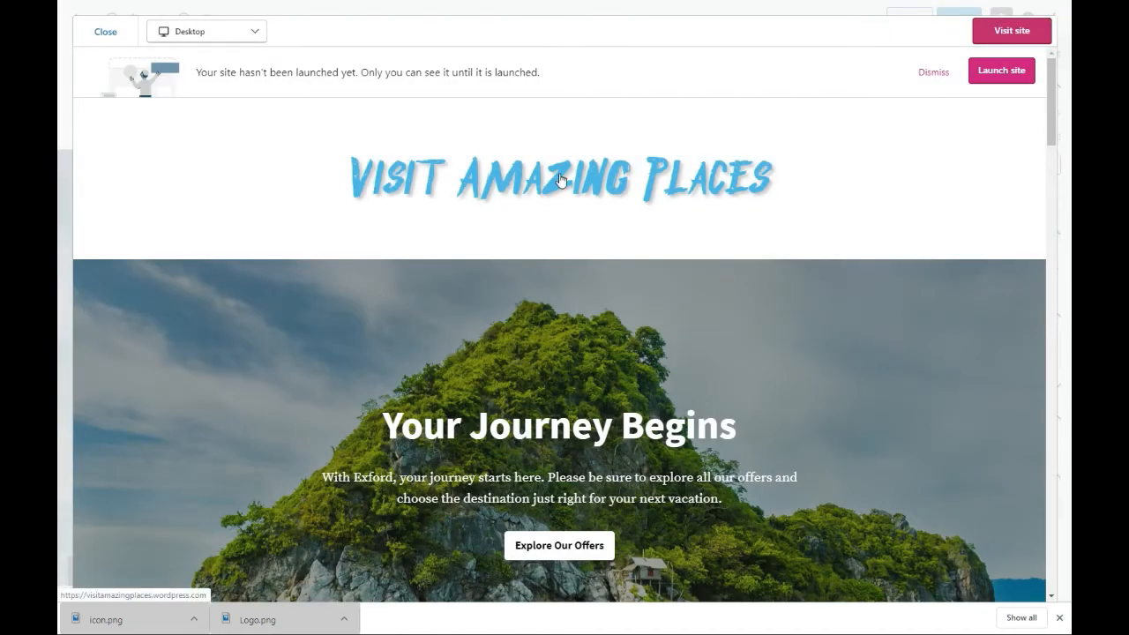
{"action": "scroll", "coordinate": [766, 175], "scroll_direction": "down", "scroll_amount": 6}
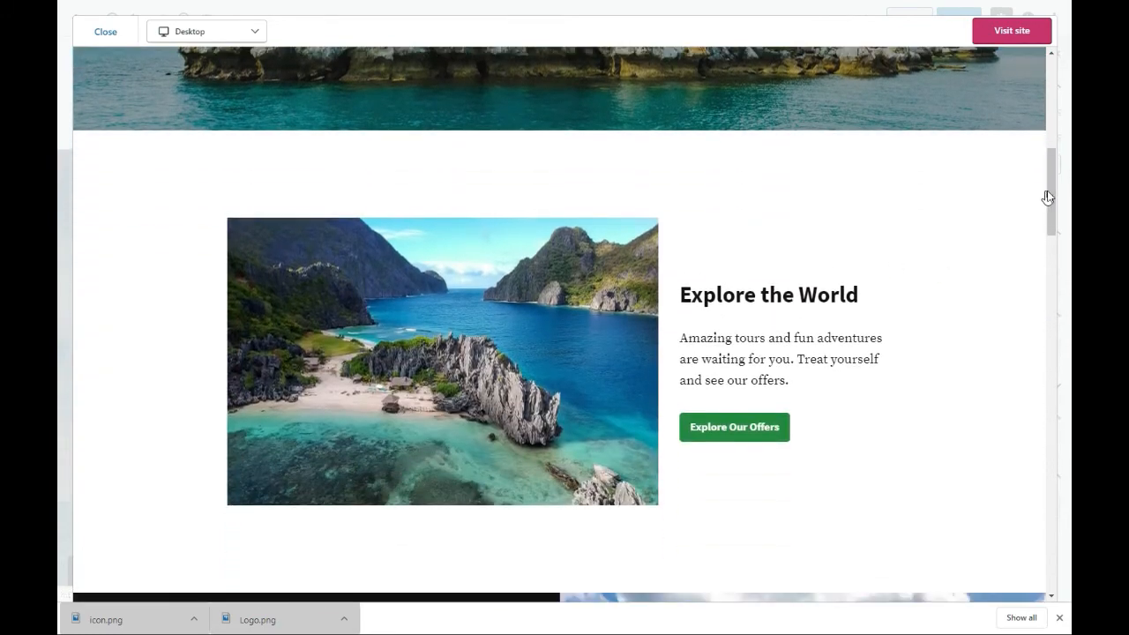
{"action": "left_click_drag", "start_coordinate": [1047, 195], "coordinate": [1046, 97]}
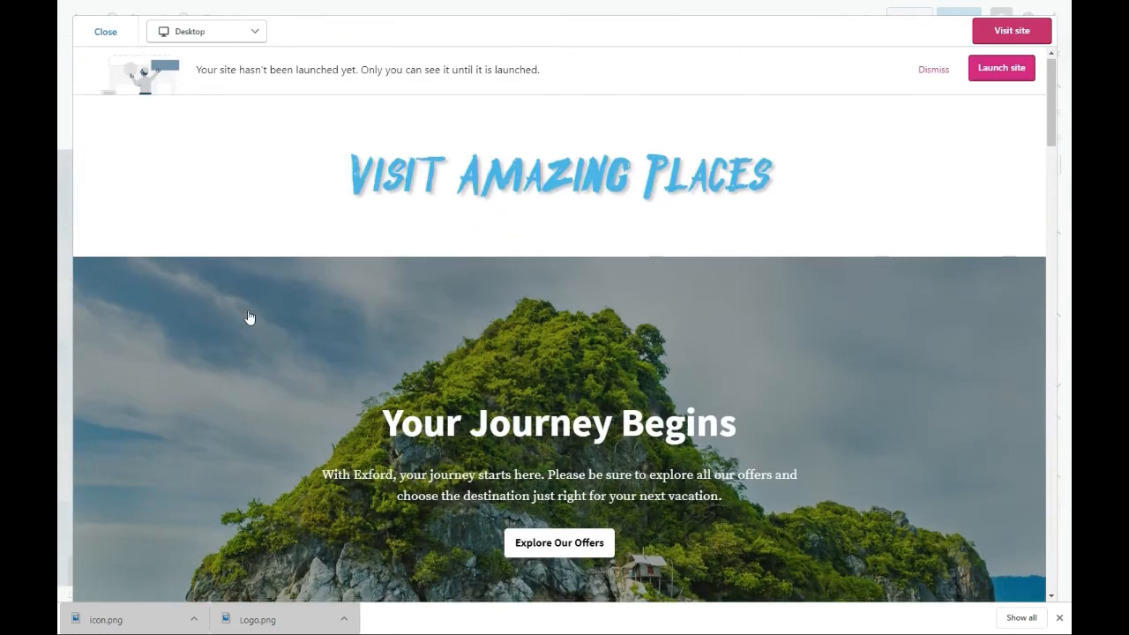
{"action": "scroll", "coordinate": [250, 320], "scroll_direction": "down", "scroll_amount": 1}
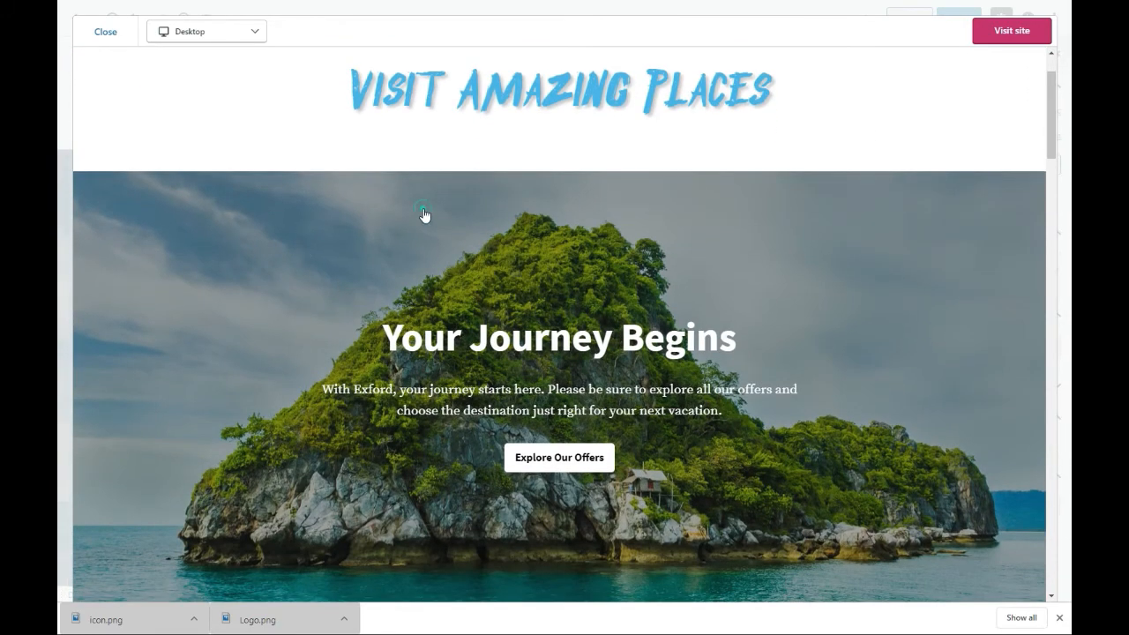
{"action": "scroll", "coordinate": [728, 301], "scroll_direction": "down", "scroll_amount": 1}
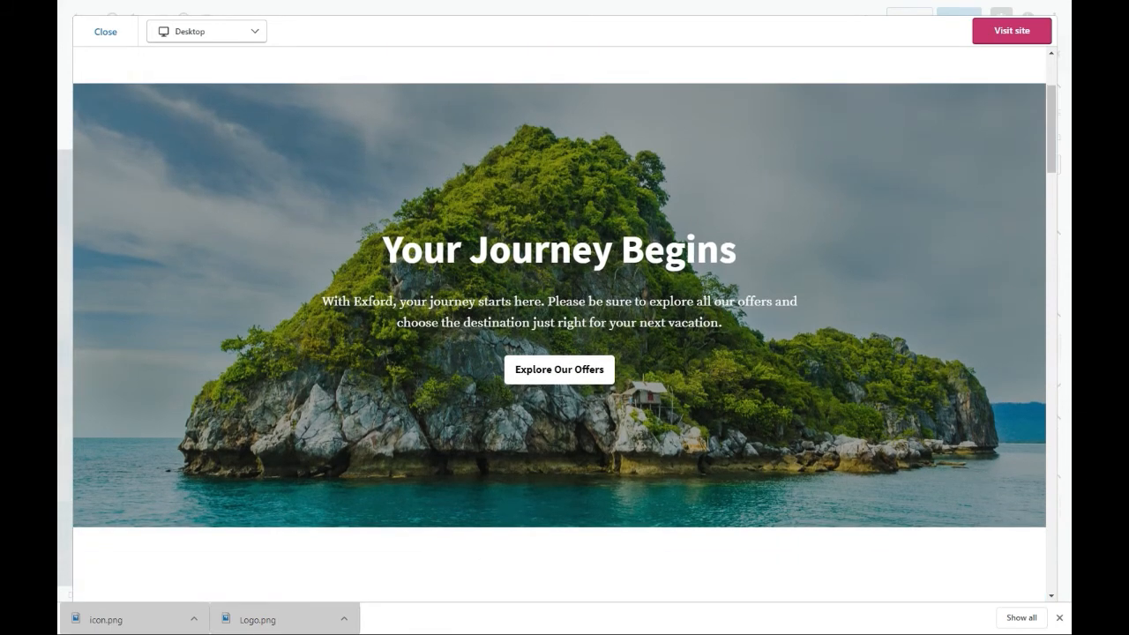
Step: Bring up the Notepad list of graphics and review the entries about us, videos, locations and follow us
{"action": "left_click", "coordinate": [554, 609]}
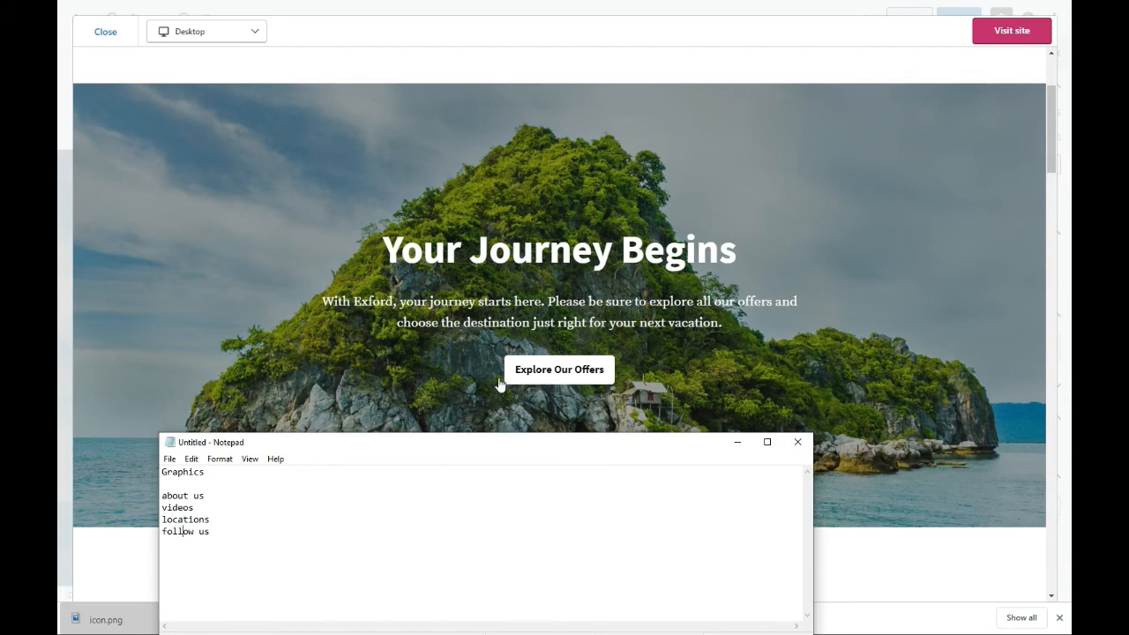
{"action": "left_click", "coordinate": [205, 507]}
{"action": "left_click", "coordinate": [221, 519]}
{"action": "left_click", "coordinate": [211, 533]}
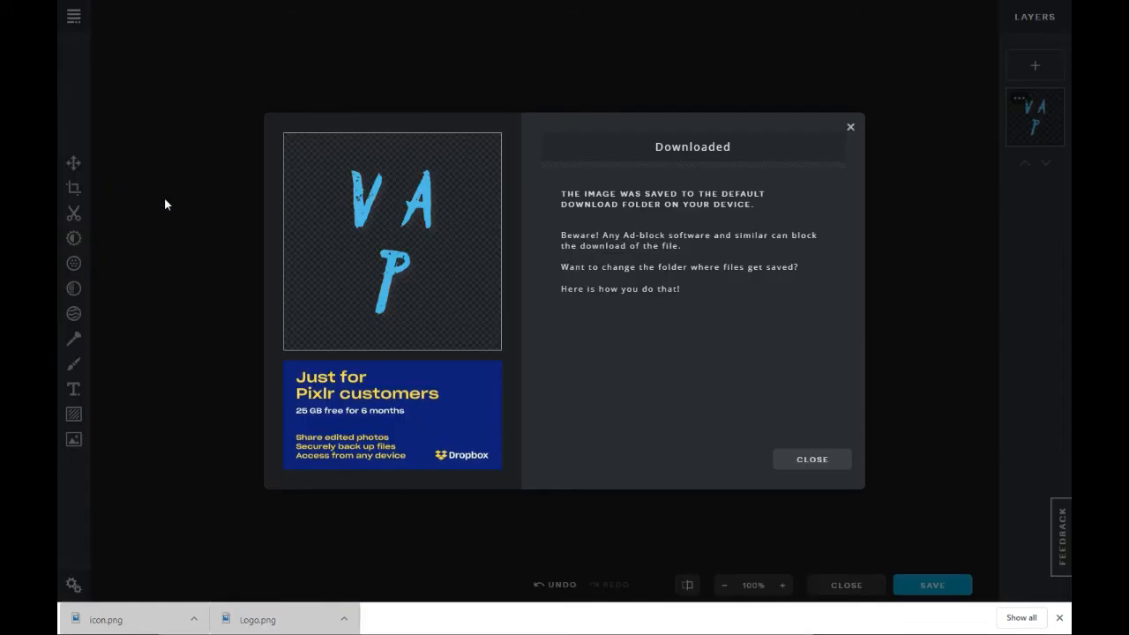
Step: Return to Pixlr, dismiss the download confirmation and open the settings for creating a new image
{"action": "left_click", "coordinate": [850, 127]}
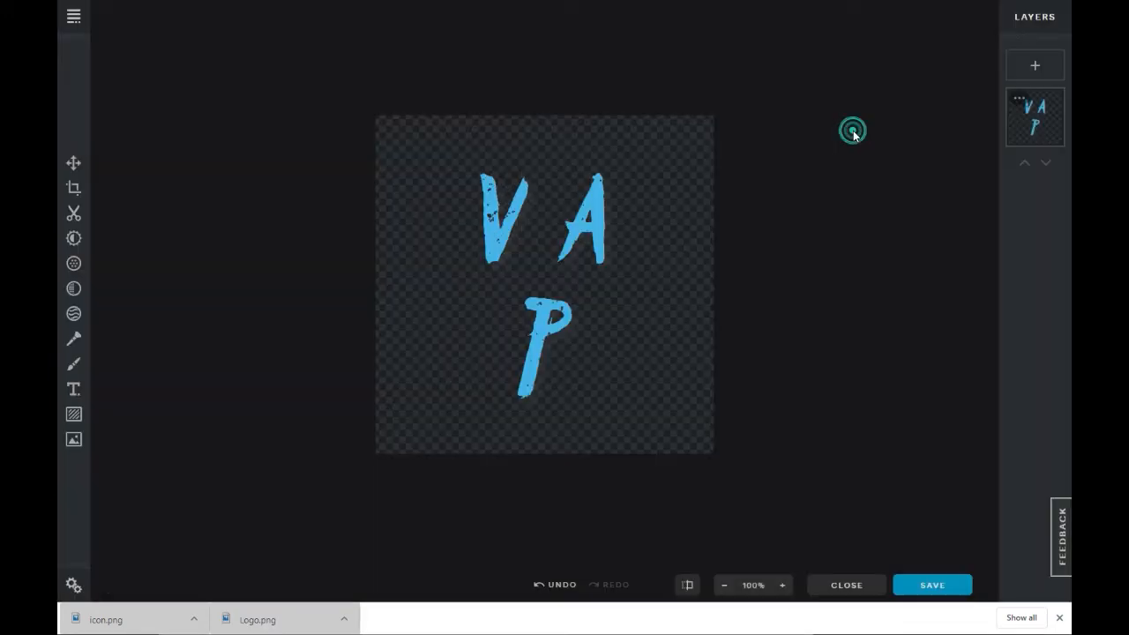
{"action": "left_click", "coordinate": [73, 16]}
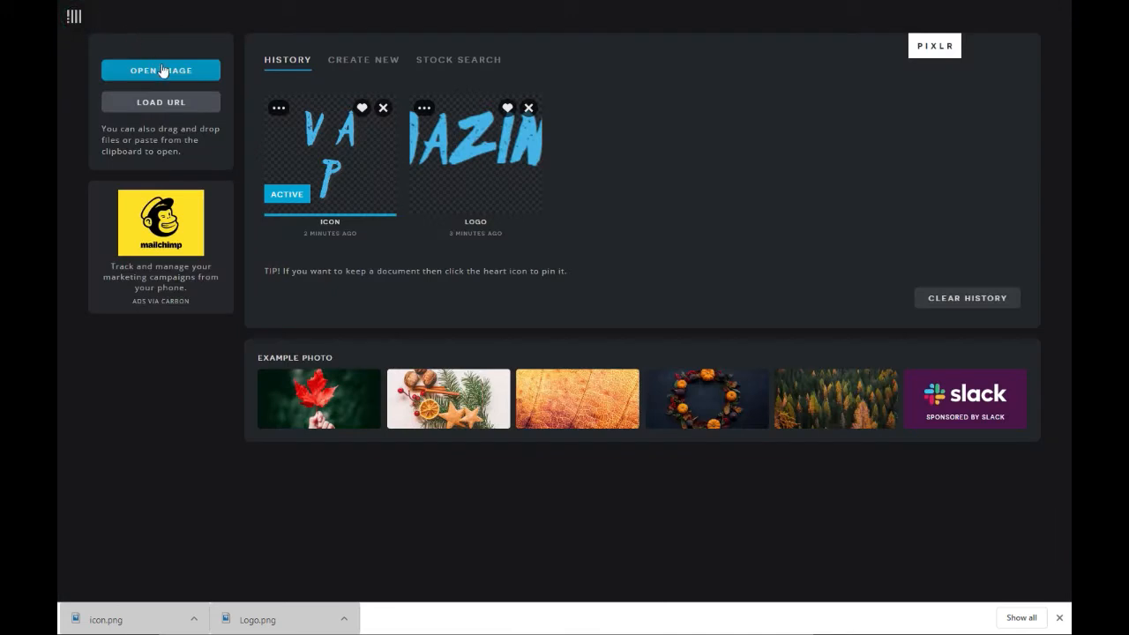
{"action": "left_click", "coordinate": [389, 69]}
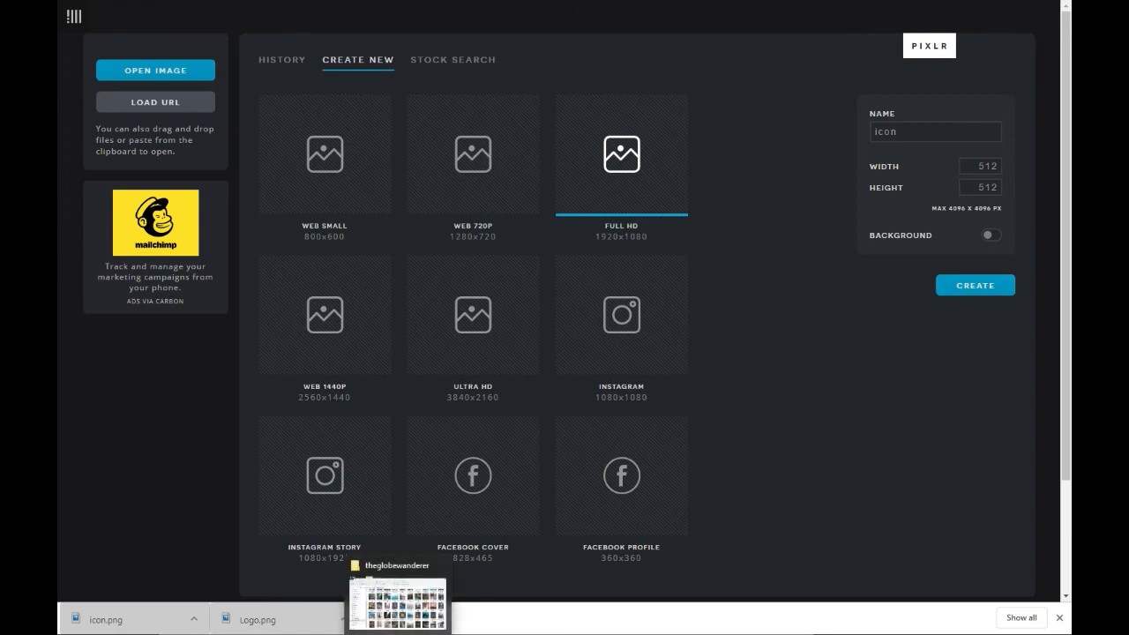
Step: Bring up the travel photo folder on My Passport (F:), look over its images and return to Pixlr
{"action": "left_click", "coordinate": [398, 596]}
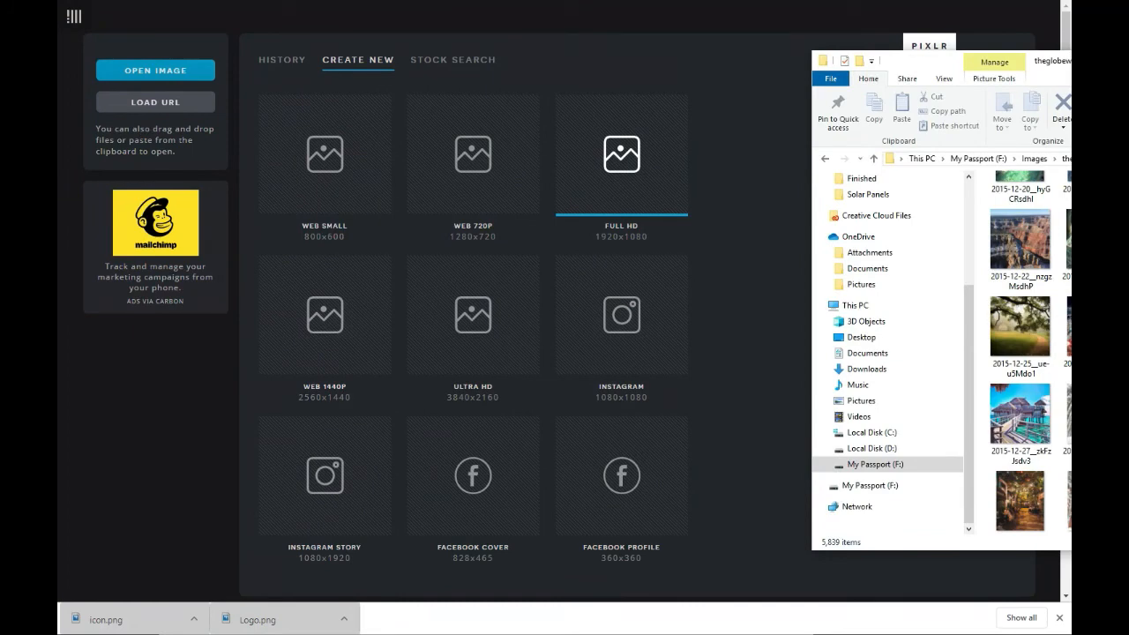
{"action": "mouse_move", "coordinate": [1049, 61]}
{"action": "left_mouse_down"}
{"action": "mouse_move", "coordinate": [1001, 70]}
{"action": "mouse_move", "coordinate": [1055, 70]}
{"action": "left_mouse_up"}
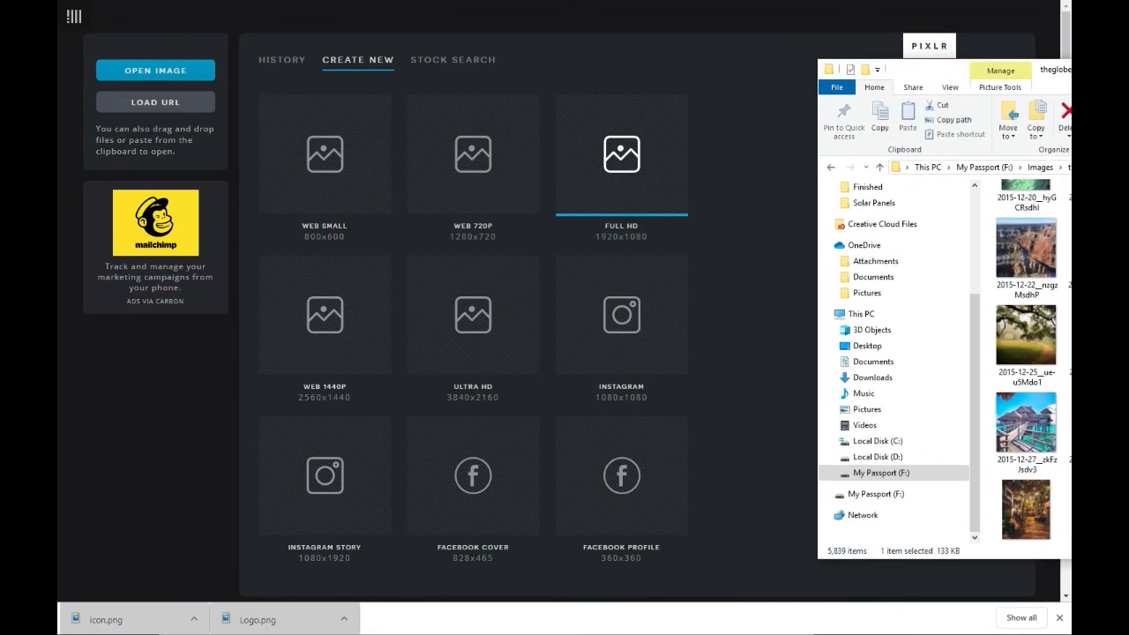
{"action": "left_click", "coordinate": [712, 195]}
Step: Create a new 512 × 512 px image named "about us" with the background off
{"action": "left_click", "coordinate": [923, 132]}
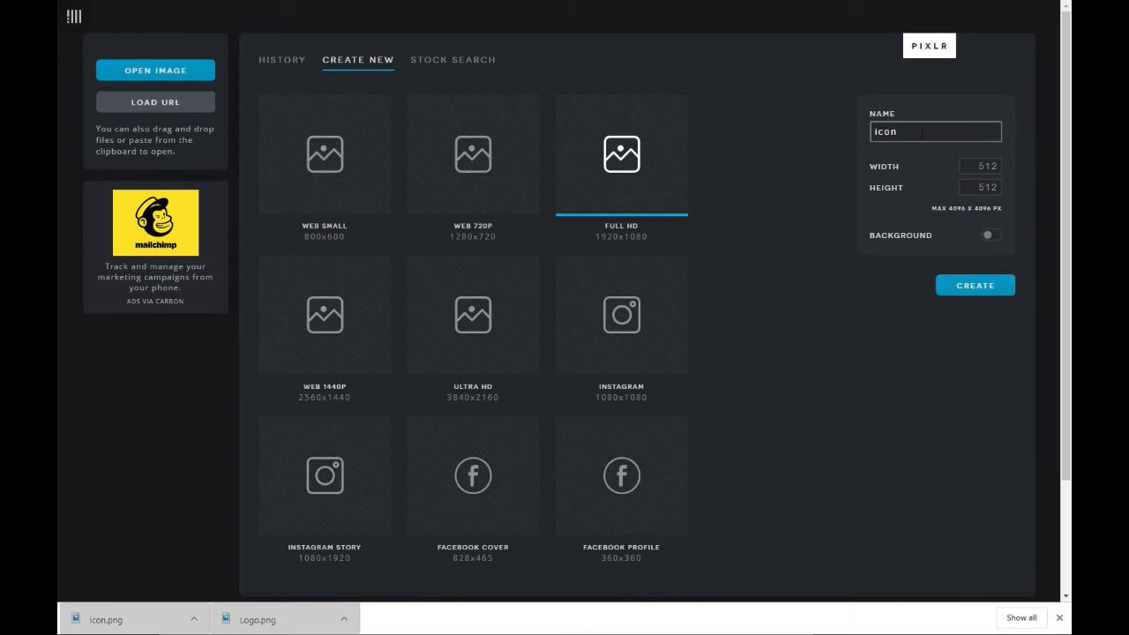
{"action": "left_click_drag", "start_coordinate": [923, 132], "coordinate": [854, 133]}
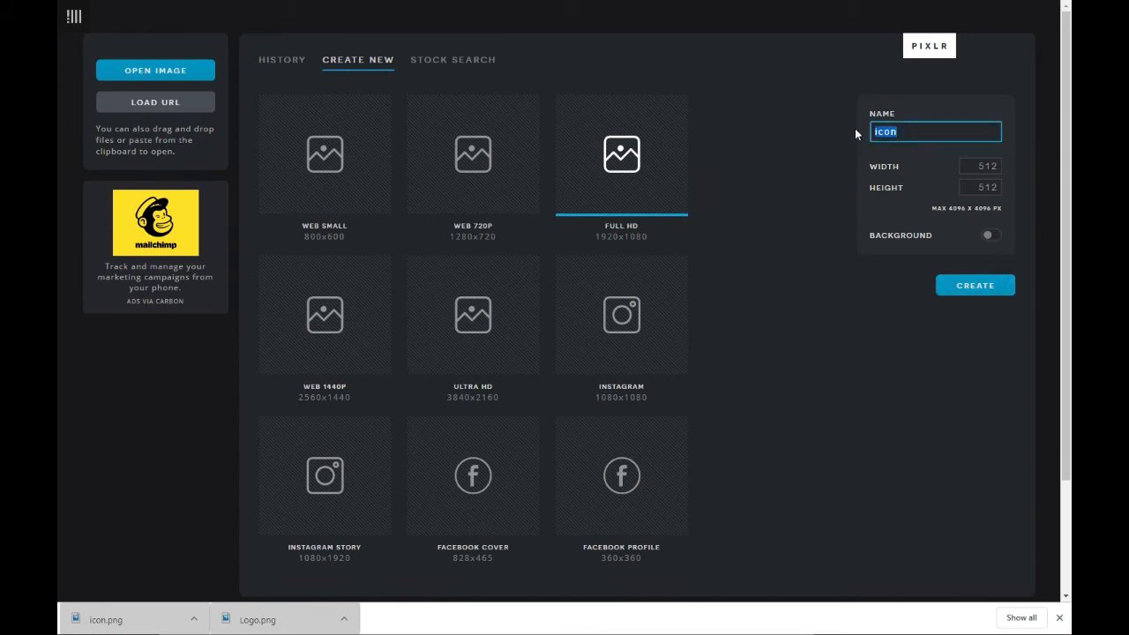
{"action": "type", "text": "about us"}
{"action": "left_click", "coordinate": [986, 282]}
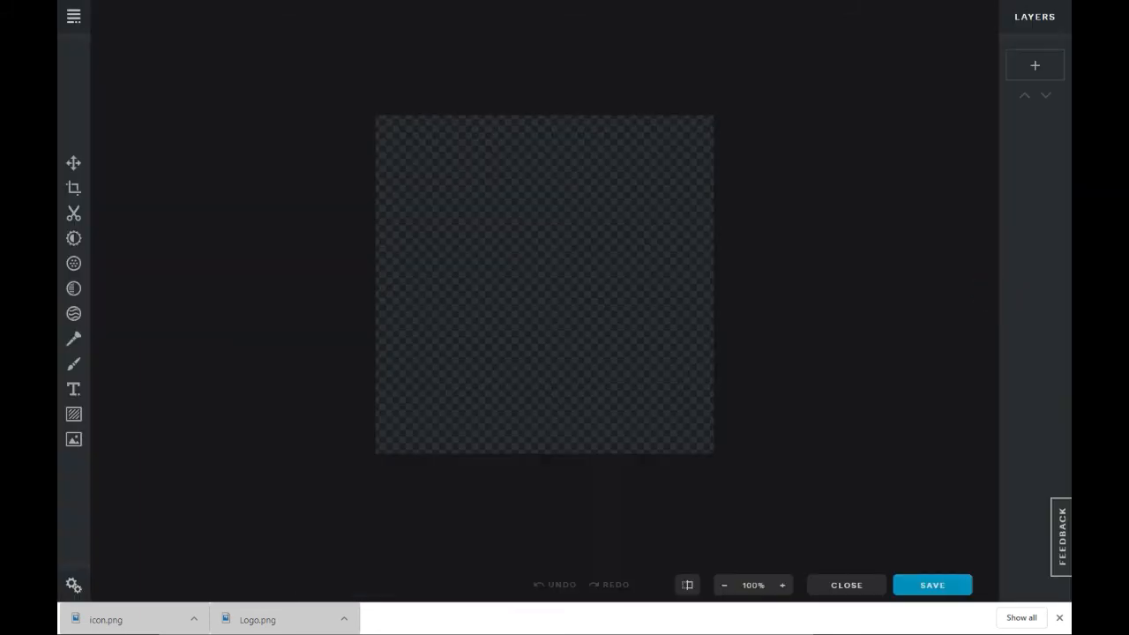
Step: Place the overwater bungalow photo 2015-12-27__zkFzJsdv3 from the travel photo folder on the blank canvas
{"action": "key", "text": "alt+Tab"}
{"action": "left_click", "coordinate": [1043, 431]}
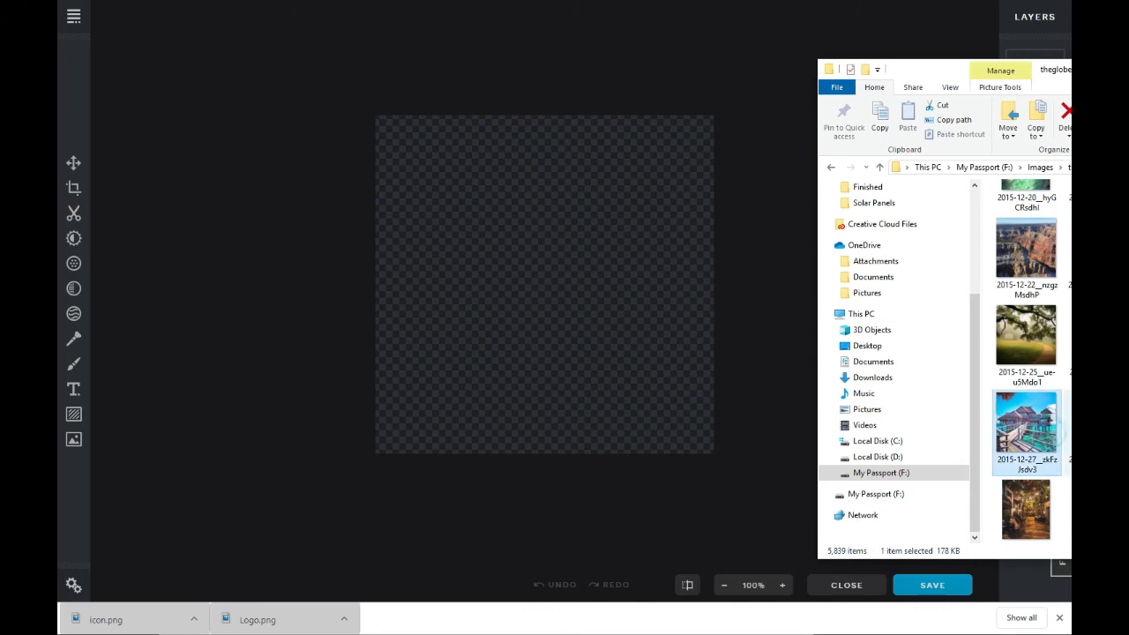
{"action": "left_click_drag", "start_coordinate": [1043, 430], "coordinate": [632, 350]}
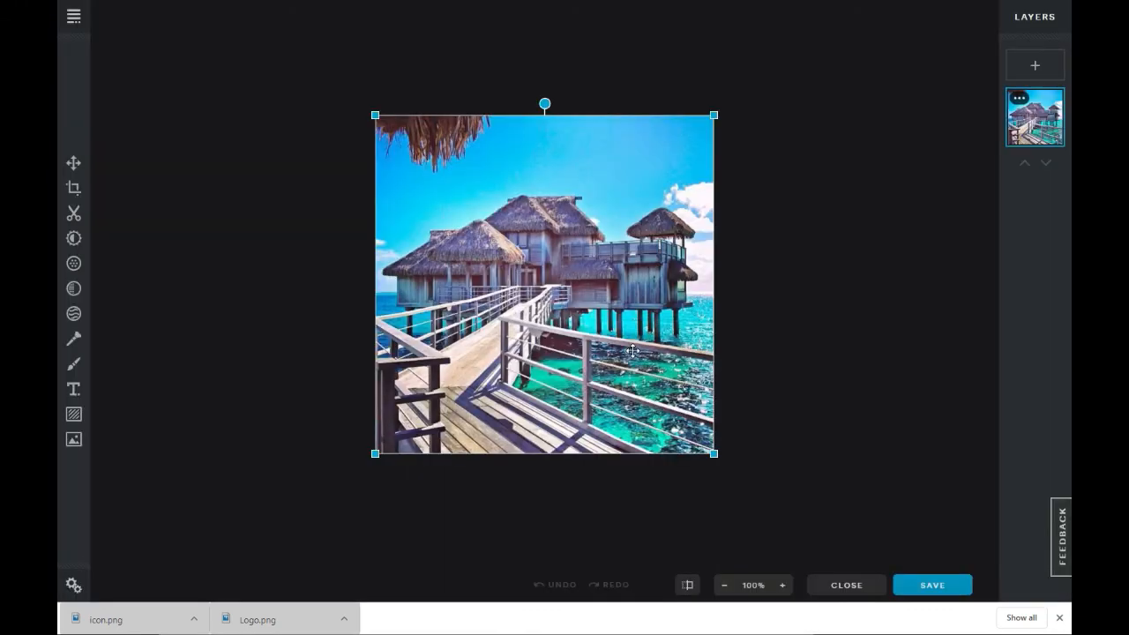
{"action": "left_click", "coordinate": [850, 231]}
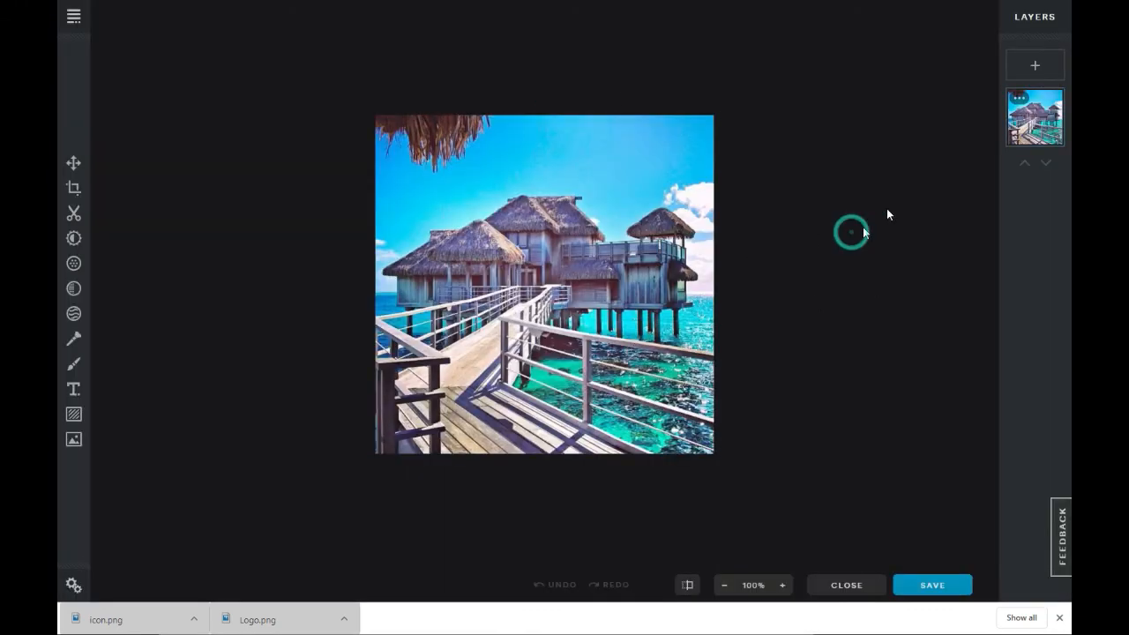
Step: Add a text layer in the Hakushou font and widen its text box to the full canvas width
{"action": "left_click", "coordinate": [1044, 74]}
{"action": "left_click", "coordinate": [574, 317]}
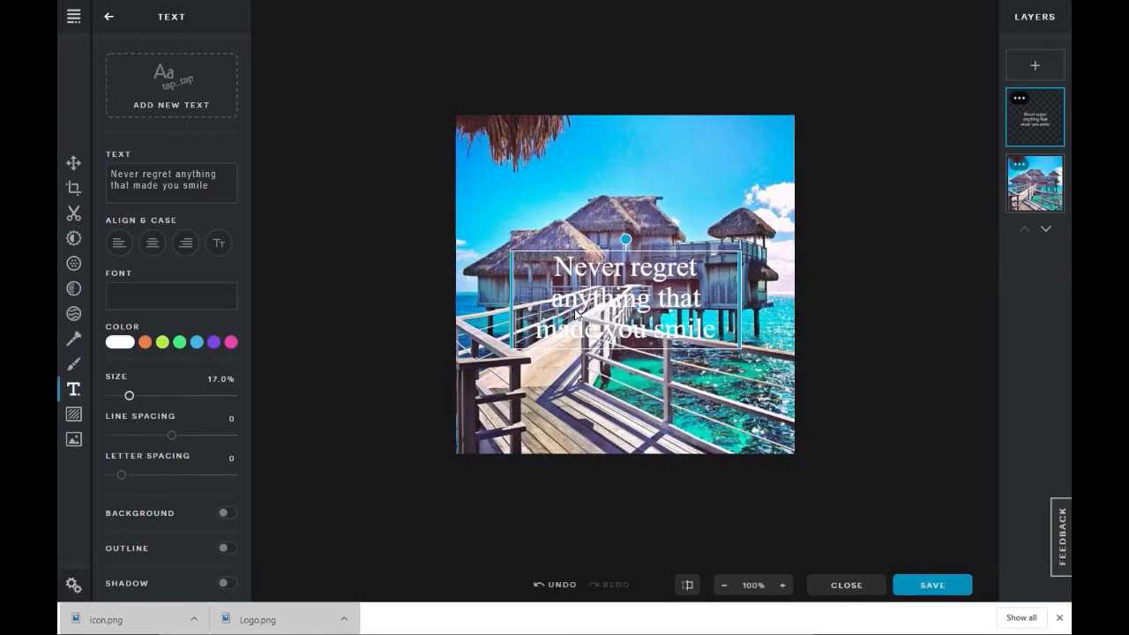
{"action": "left_click", "coordinate": [155, 303]}
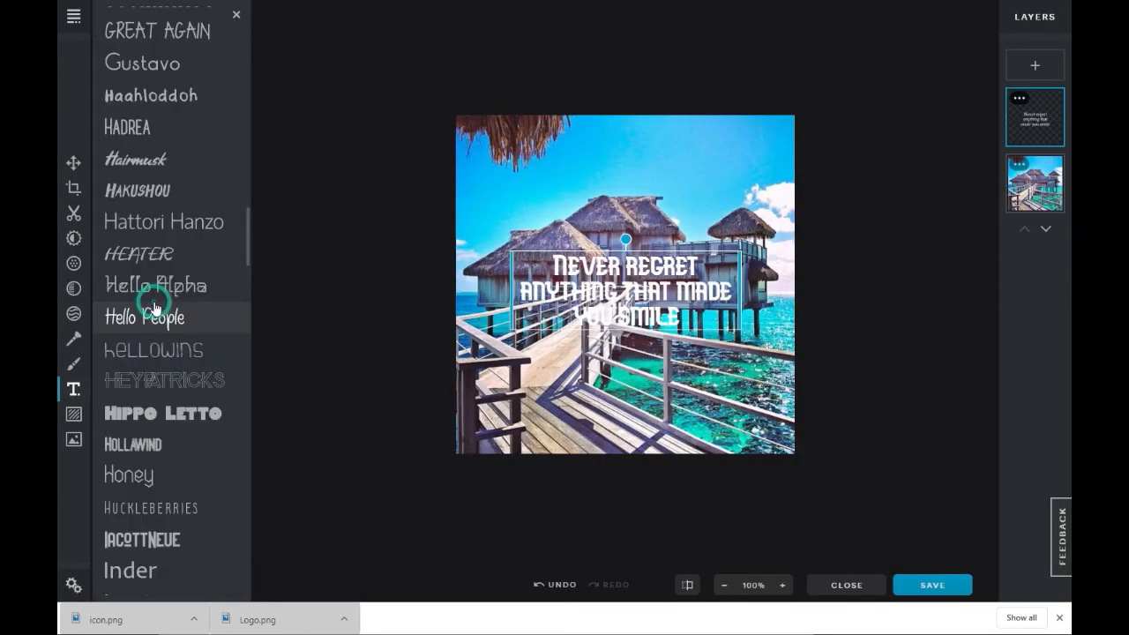
{"action": "left_click", "coordinate": [164, 190]}
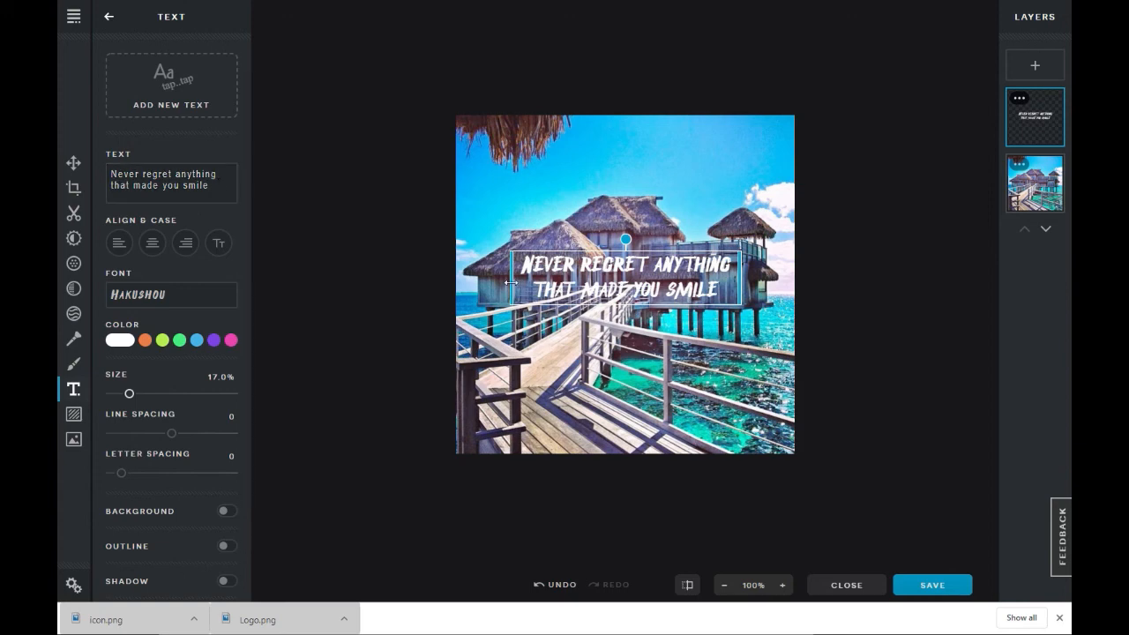
{"action": "left_click_drag", "start_coordinate": [511, 278], "coordinate": [454, 280]}
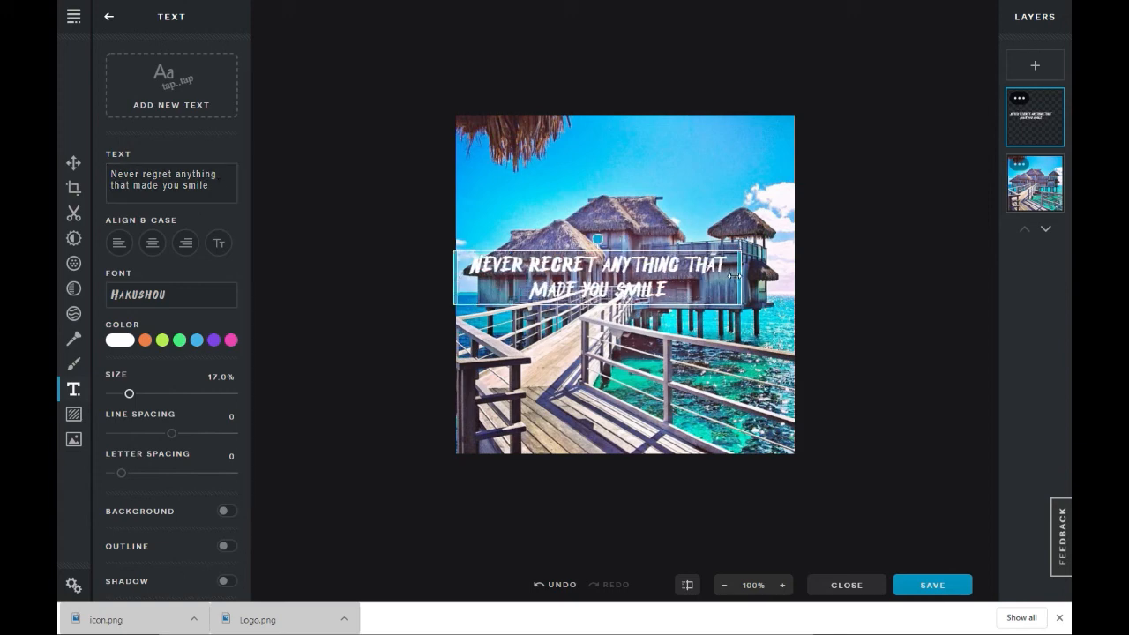
{"action": "left_click_drag", "start_coordinate": [742, 278], "coordinate": [794, 277]}
Step: Replace the placeholder quote with "ABOUT US" and enlarge the text to a size of 57.5%
{"action": "left_click", "coordinate": [214, 191]}
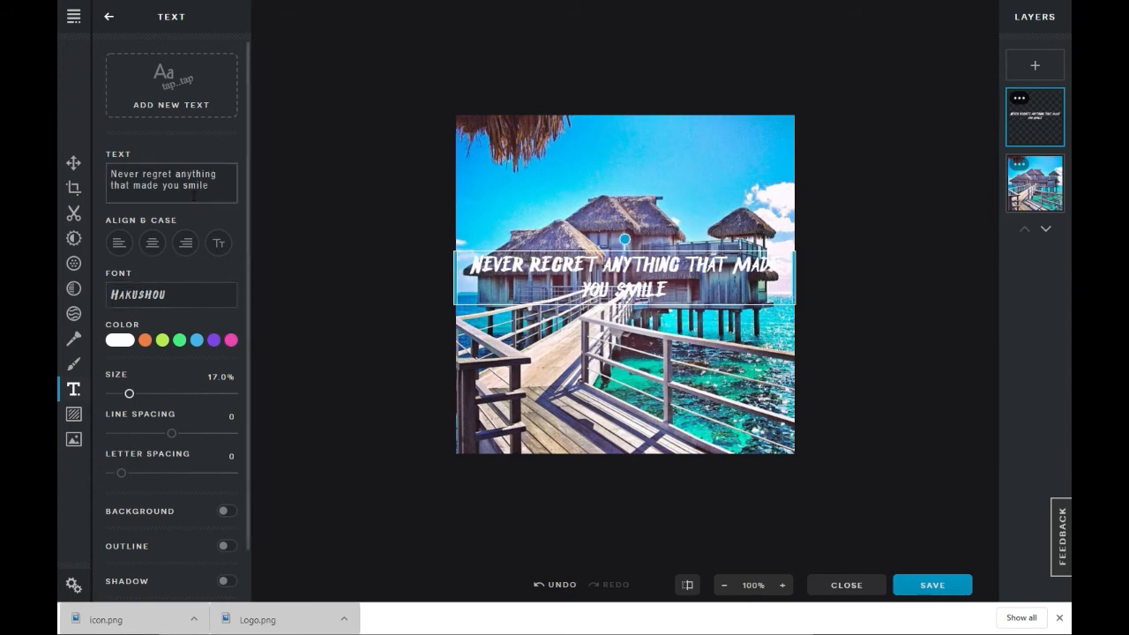
{"action": "left_click_drag", "start_coordinate": [72, 161], "coordinate": [62, 160]}
{"action": "type", "text": "About"}
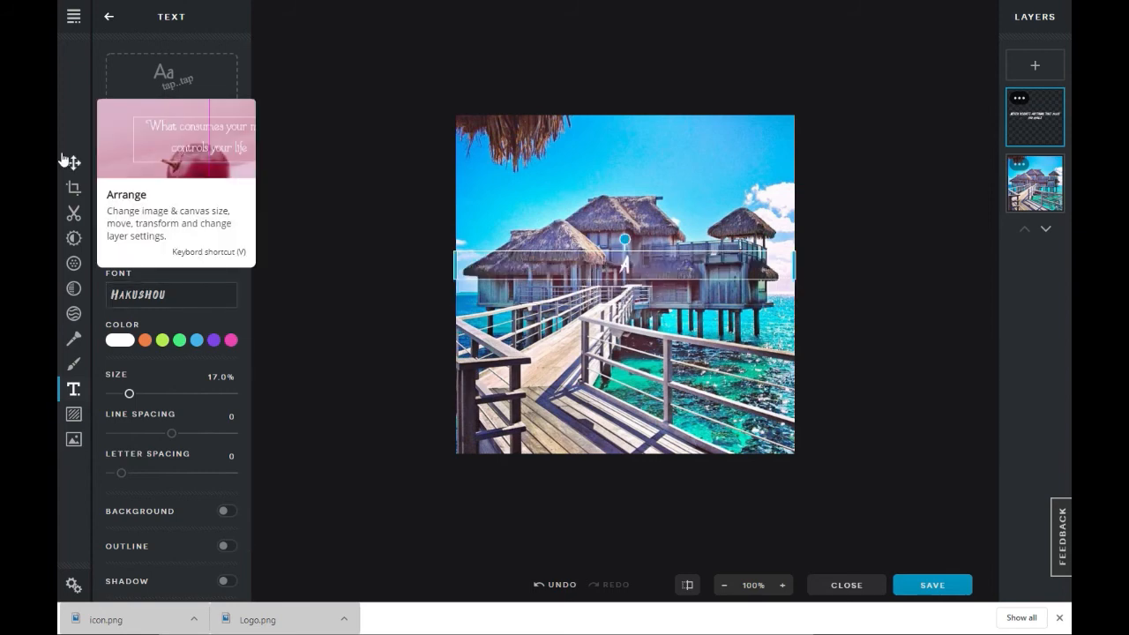
{"action": "type", "text": " Us"}
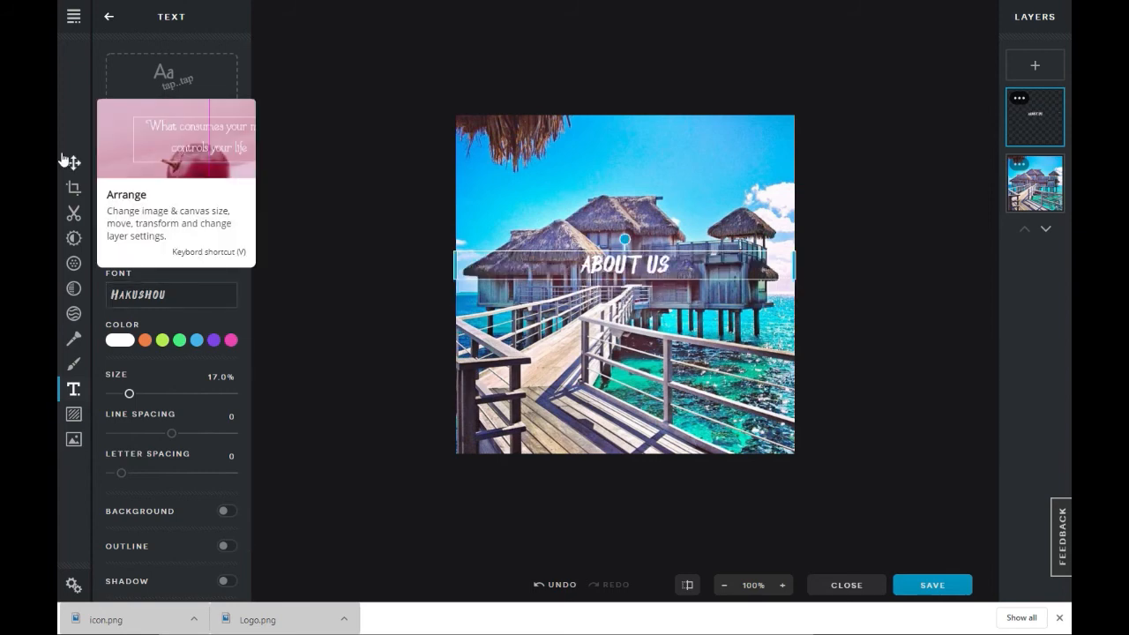
{"action": "left_click_drag", "start_coordinate": [128, 395], "coordinate": [180, 395]}
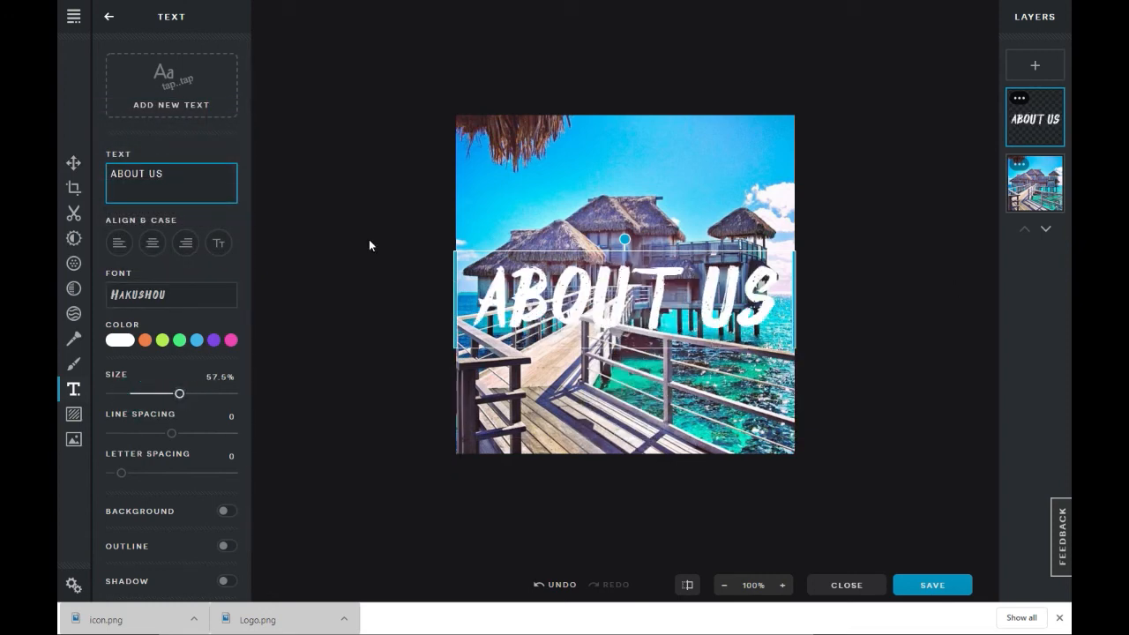
Step: Darken the bungalow photo layer by setting its brightness to -88
{"action": "left_click", "coordinate": [1049, 180]}
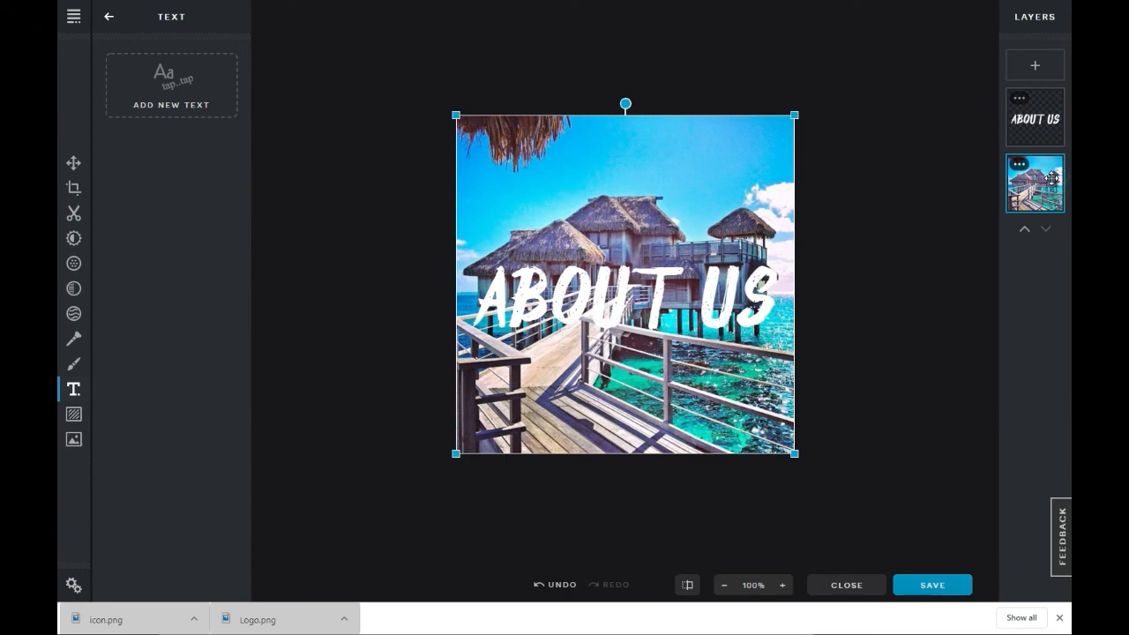
{"action": "left_click", "coordinate": [74, 238]}
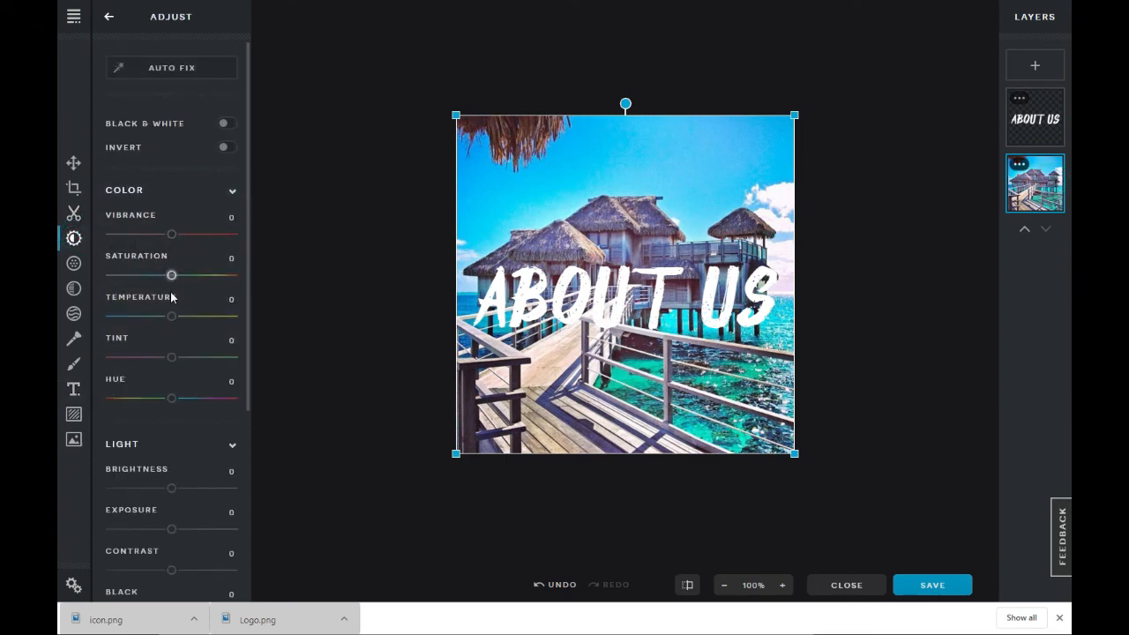
{"action": "left_click_drag", "start_coordinate": [171, 489], "coordinate": [117, 492]}
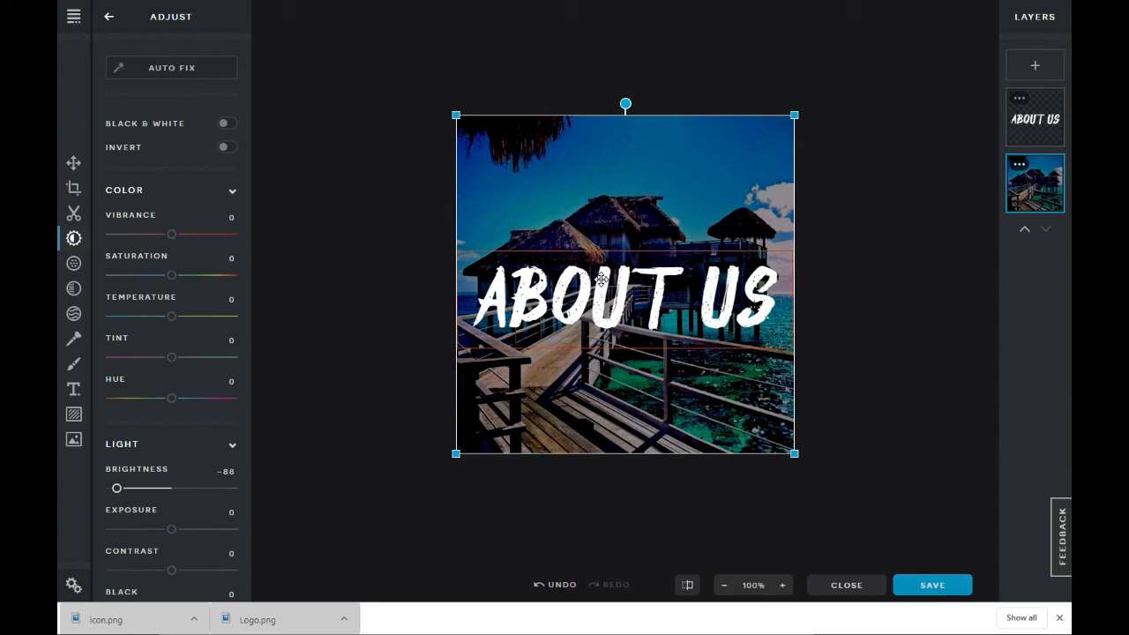
Step: Download the graphic as the JPG file "about us" at 100% quality
{"action": "left_click", "coordinate": [927, 588]}
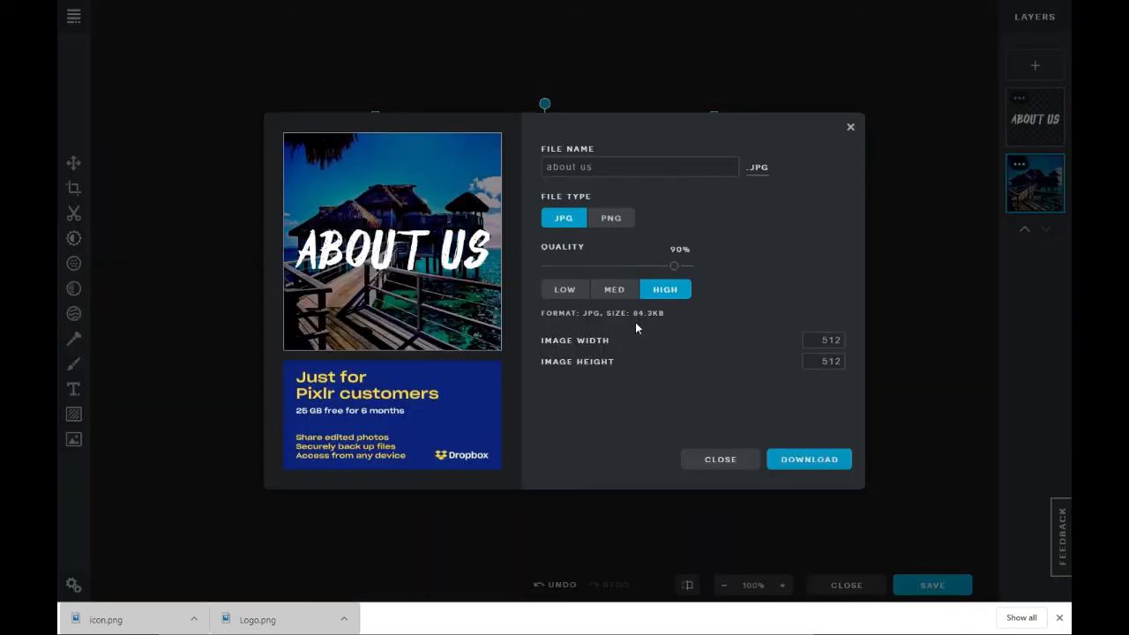
{"action": "left_click", "coordinate": [612, 218]}
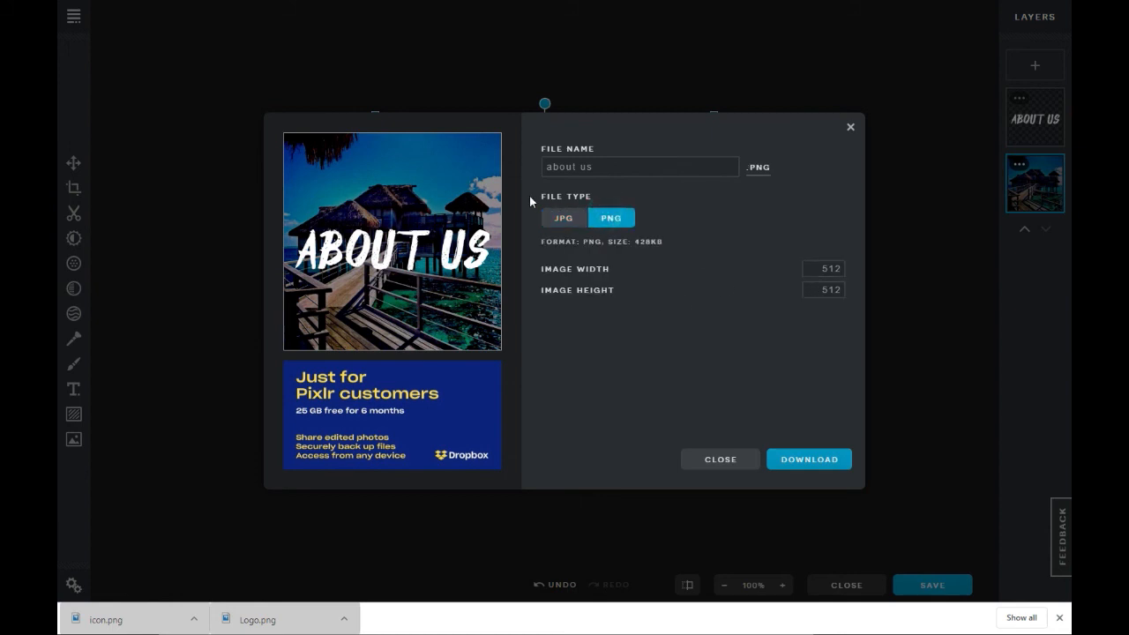
{"action": "left_click", "coordinate": [561, 217]}
{"action": "left_click_drag", "start_coordinate": [674, 266], "coordinate": [690, 266]}
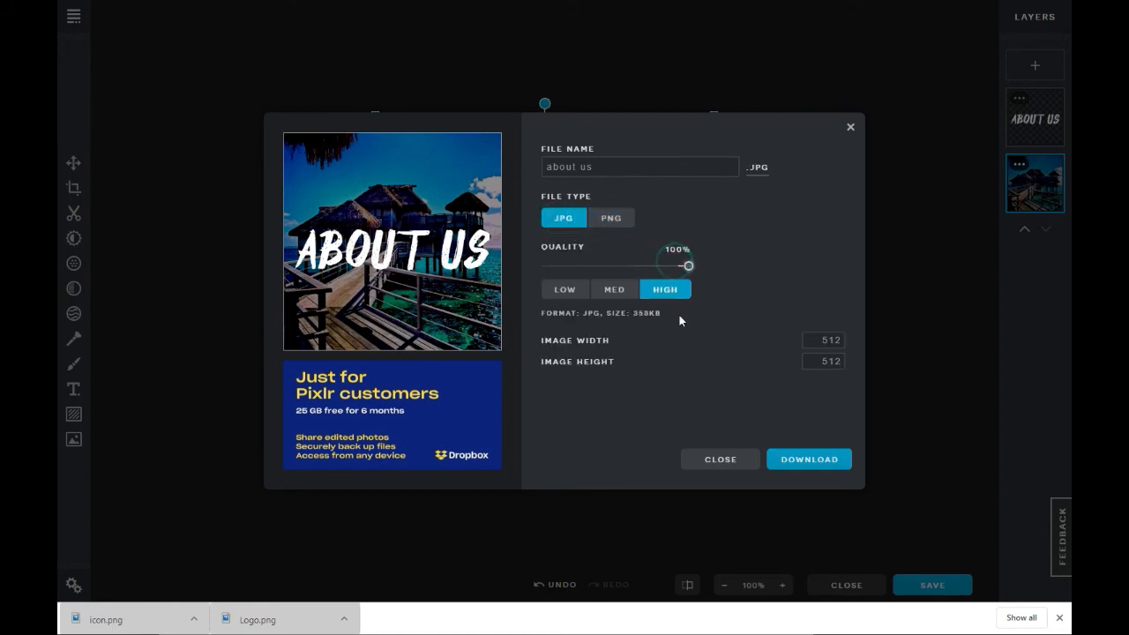
{"action": "left_click", "coordinate": [807, 460]}
Step: Switch to WordPress.com, look over the header in the site customizer, and close the home page preview to return to the page editor
{"action": "left_click", "coordinate": [300, 2]}
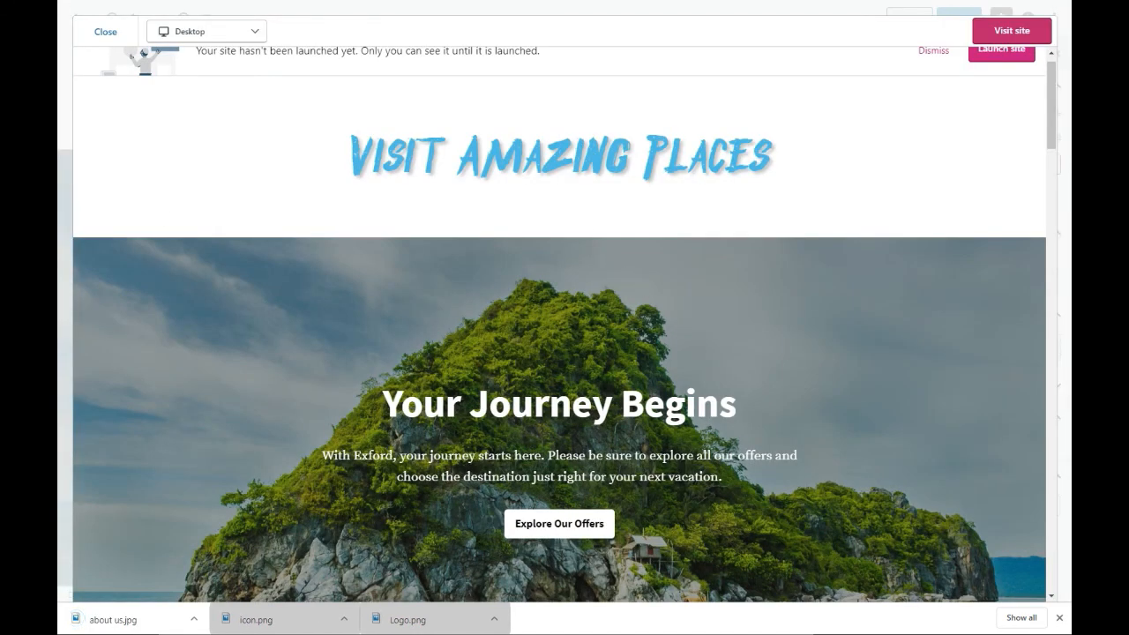
{"action": "left_click", "coordinate": [587, 3]}
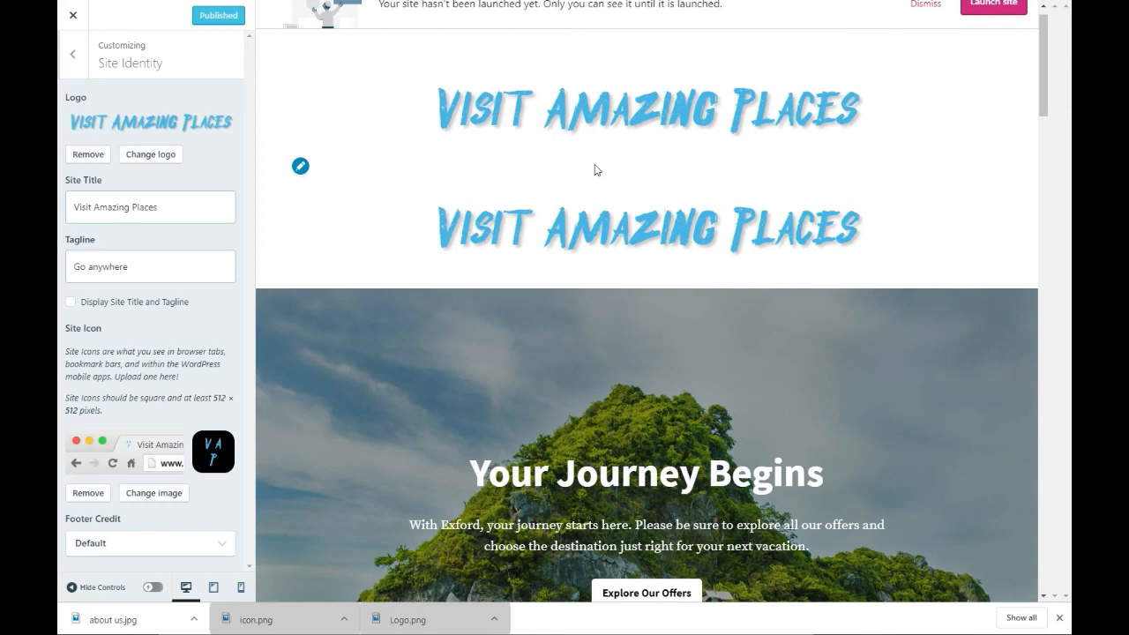
{"action": "scroll", "coordinate": [924, 108], "scroll_direction": "up", "scroll_amount": 1}
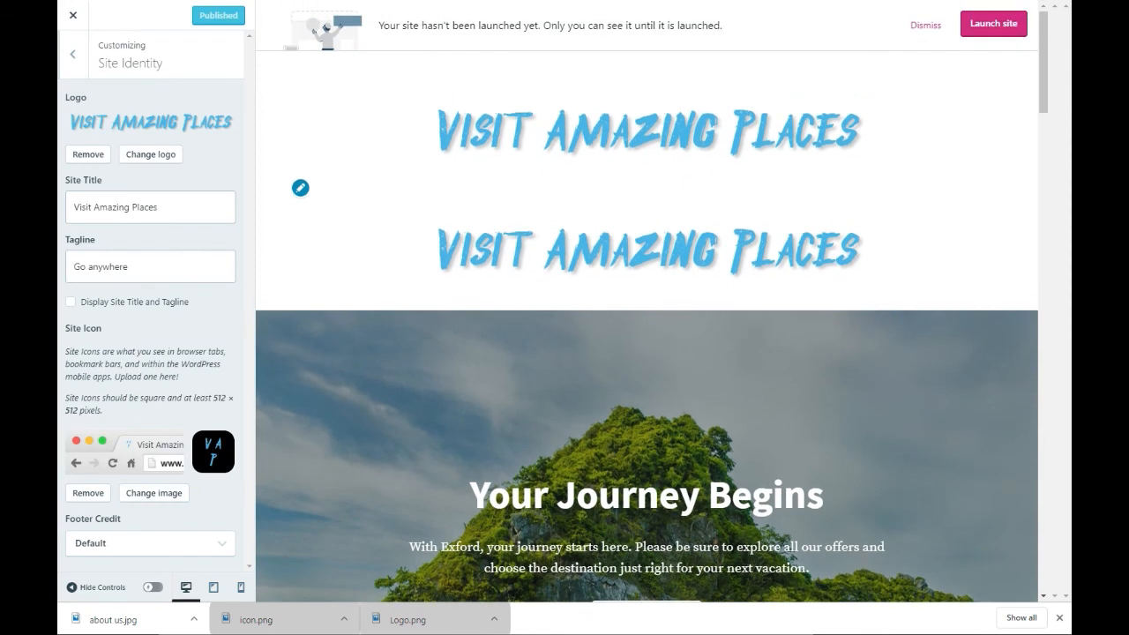
{"action": "key", "text": "ctrl+shift+Tab"}
{"action": "left_click", "coordinate": [326, 3]}
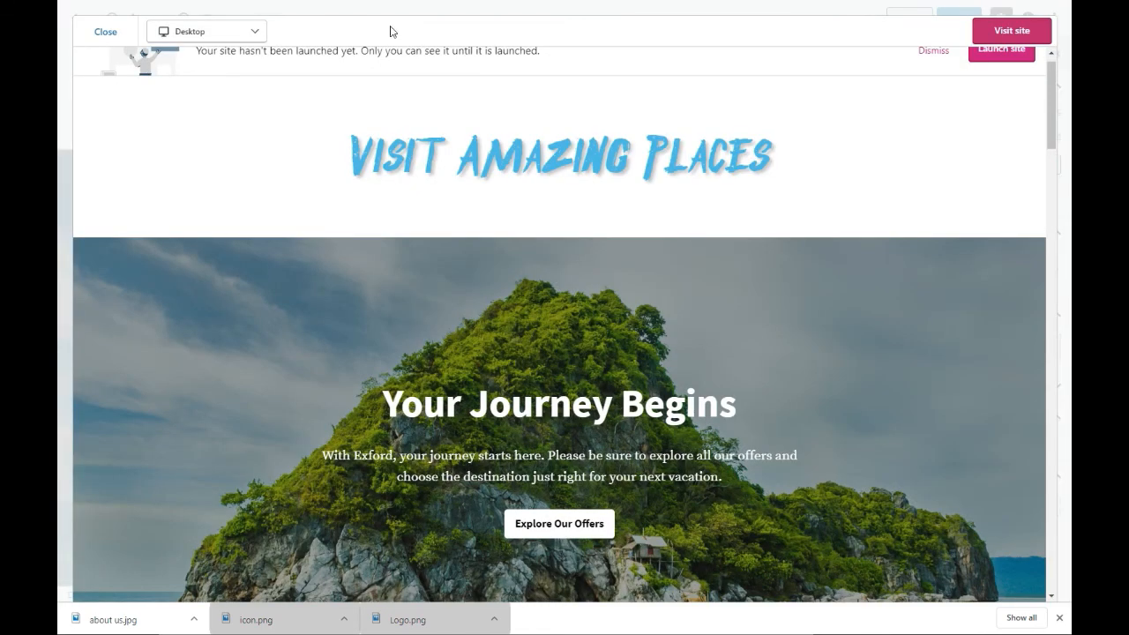
{"action": "scroll", "coordinate": [658, 285], "scroll_direction": "down", "scroll_amount": 1}
{"action": "left_click", "coordinate": [108, 32]}
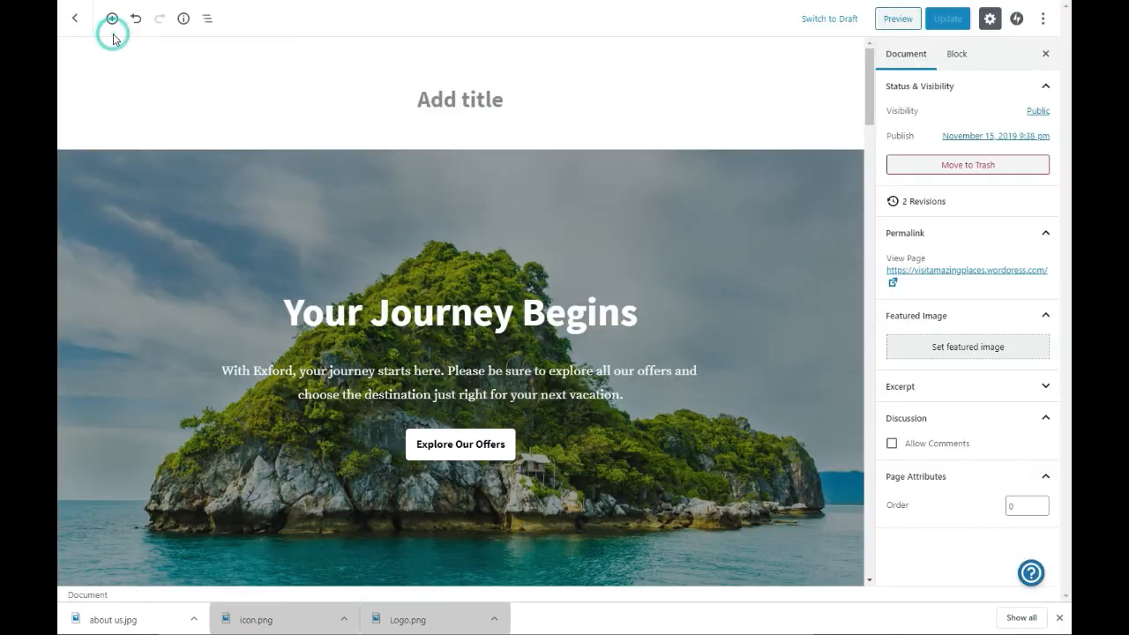
Step: Remove the "Your Journey Begins" cover block from the home page
{"action": "left_click", "coordinate": [169, 191]}
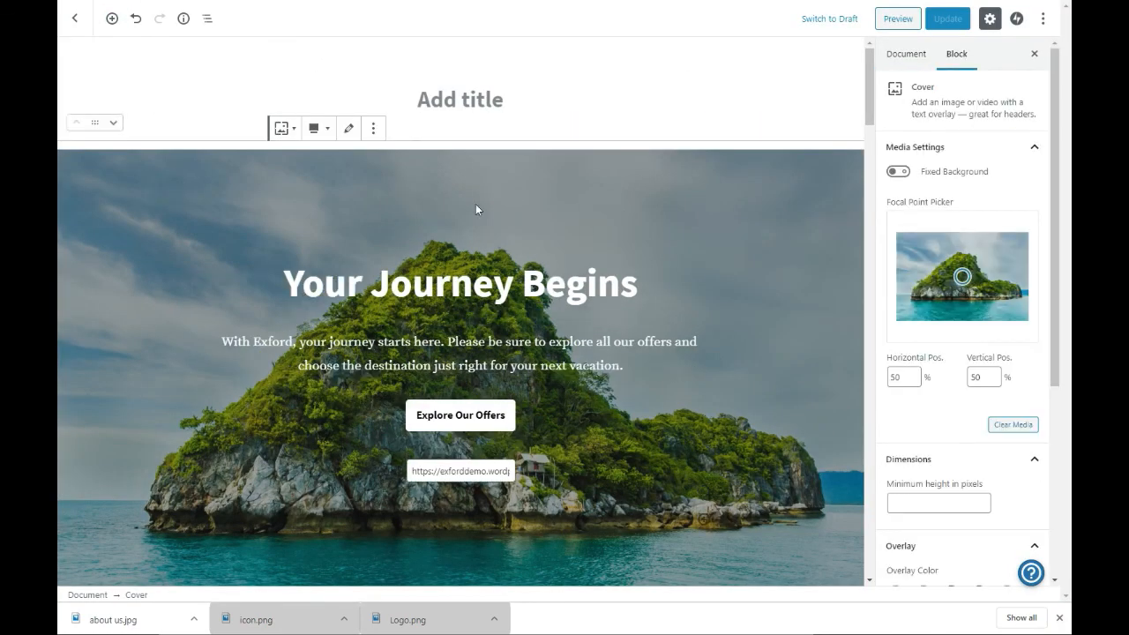
{"action": "left_click", "coordinate": [373, 128]}
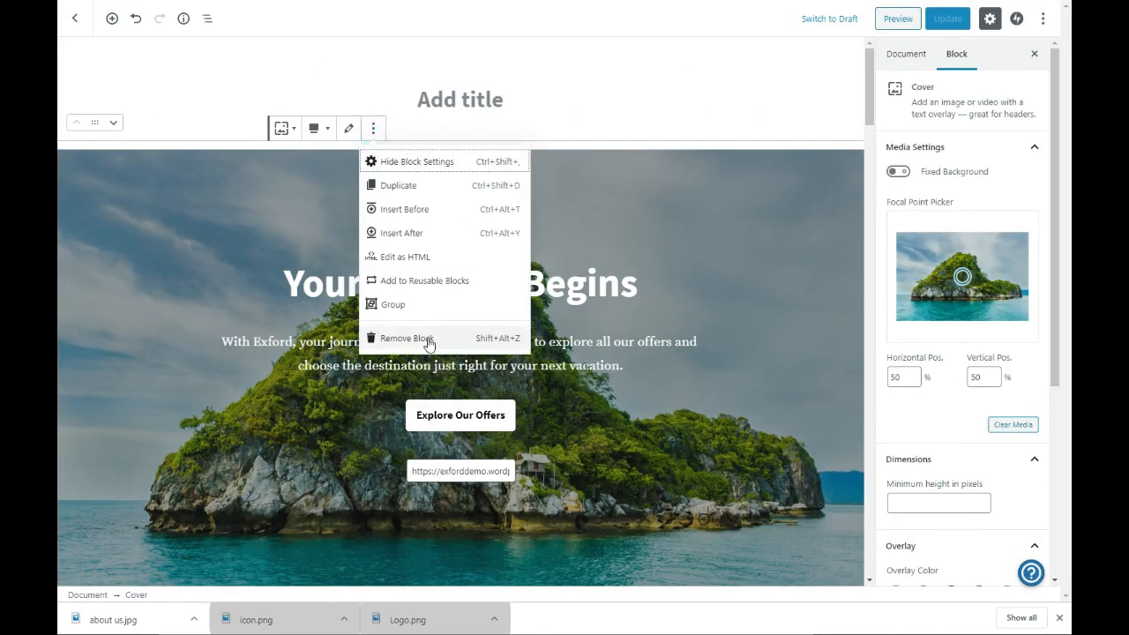
{"action": "left_click", "coordinate": [429, 337]}
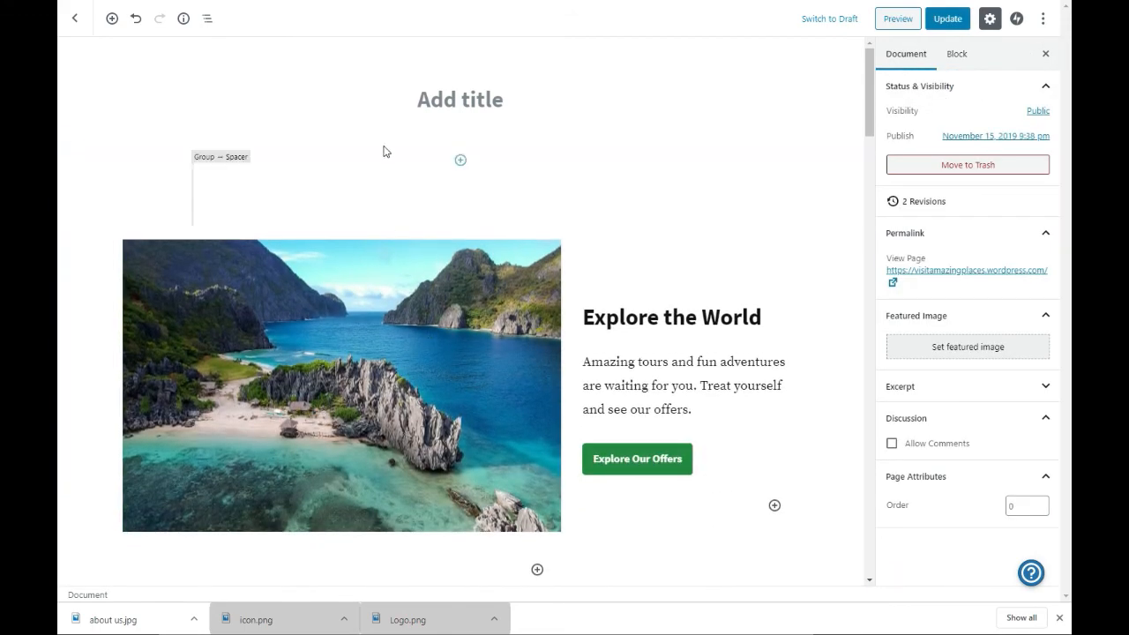
Step: Insert an Image block between the page title and the "Explore the World" group
{"action": "left_click", "coordinate": [460, 160]}
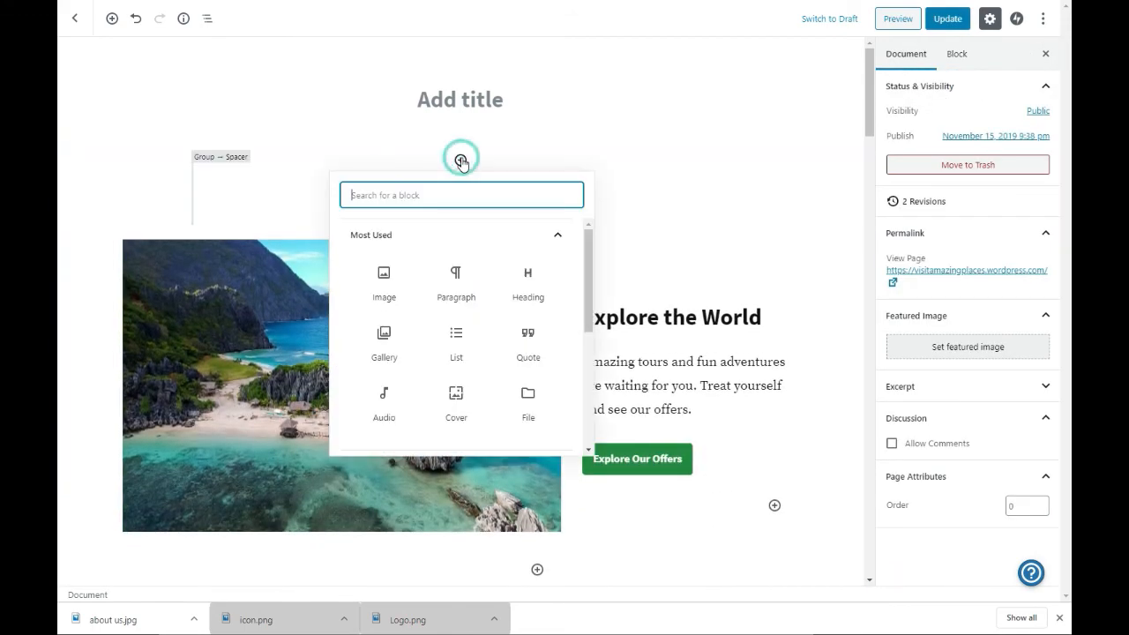
{"action": "left_click", "coordinate": [372, 134]}
{"action": "left_click", "coordinate": [460, 138]}
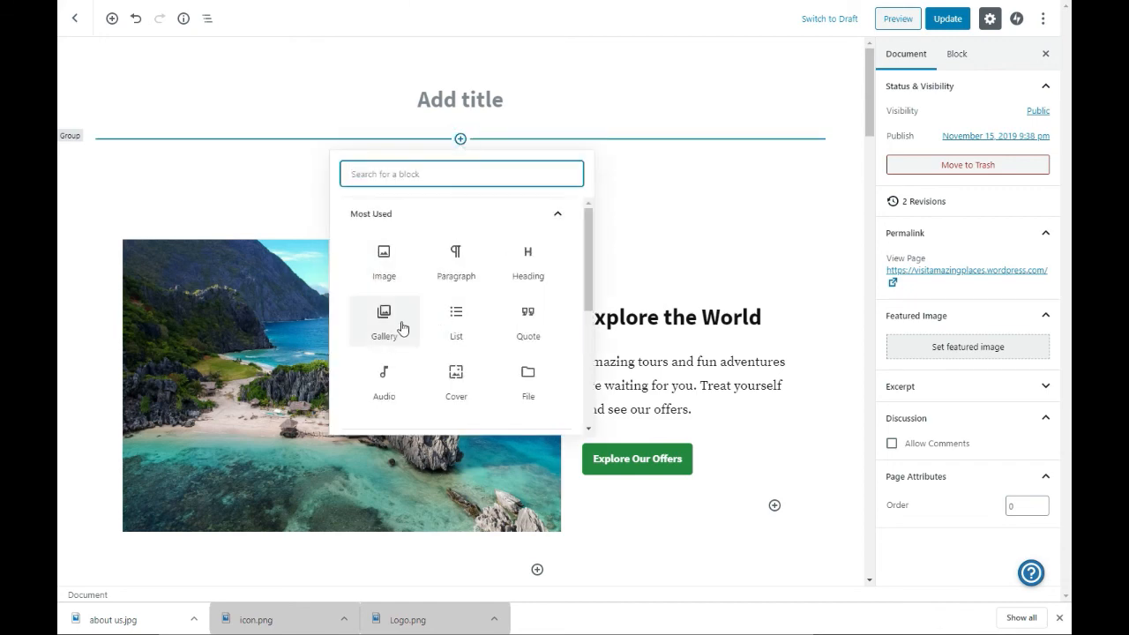
{"action": "scroll", "coordinate": [401, 327], "scroll_direction": "down", "scroll_amount": 2}
{"action": "left_click", "coordinate": [434, 286]}
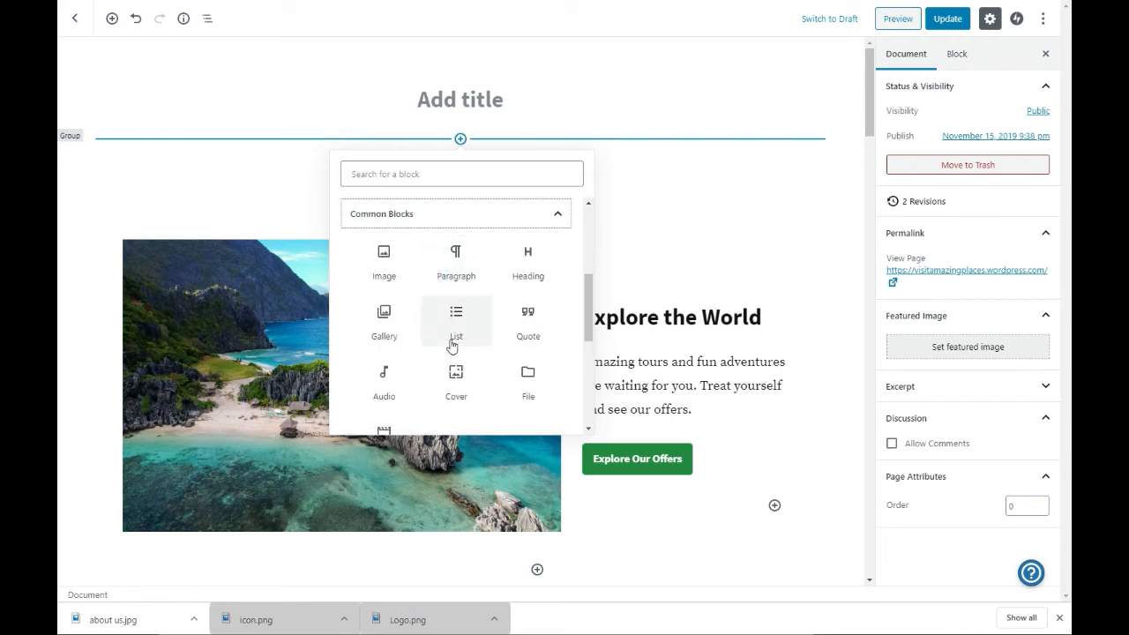
{"action": "left_click", "coordinate": [384, 263]}
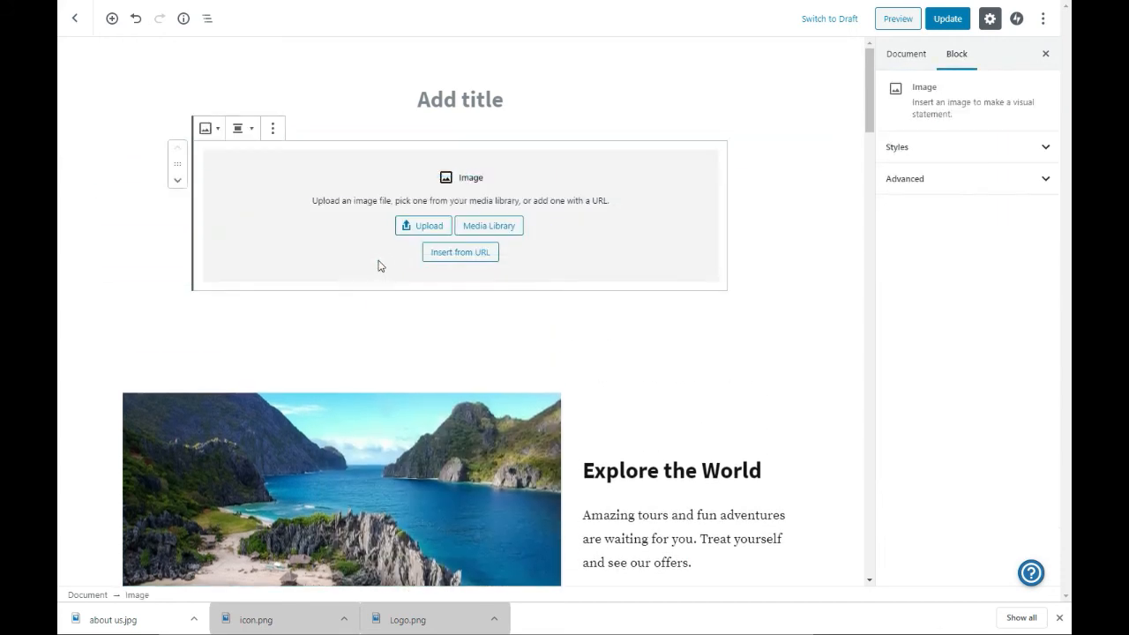
Step: Open the further block options of the empty Image block
{"action": "left_click", "coordinate": [273, 129]}
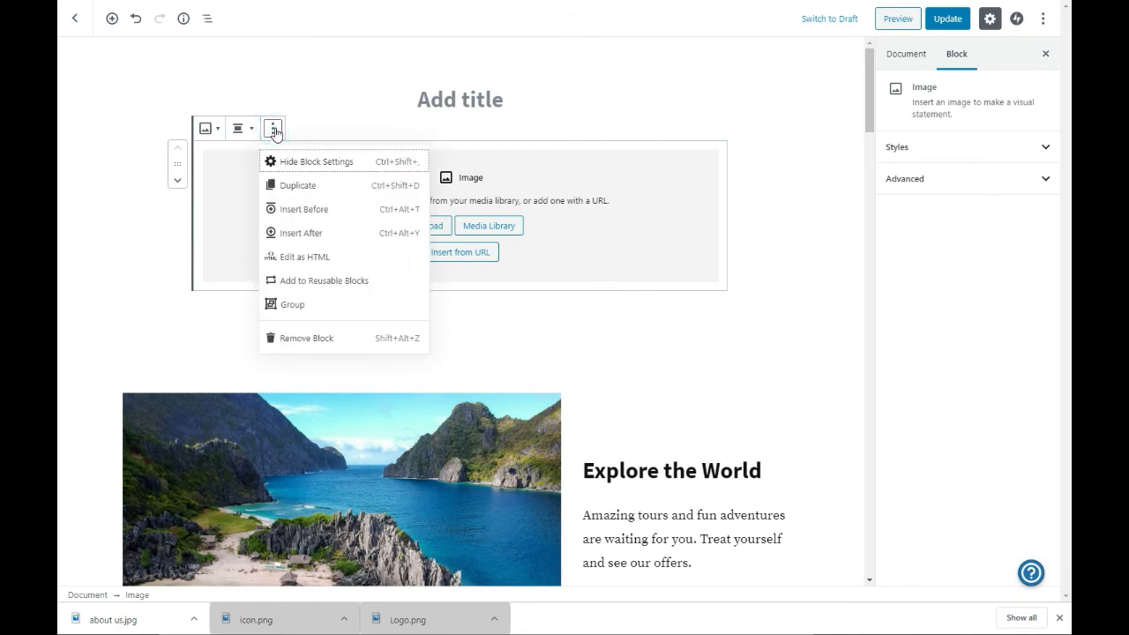